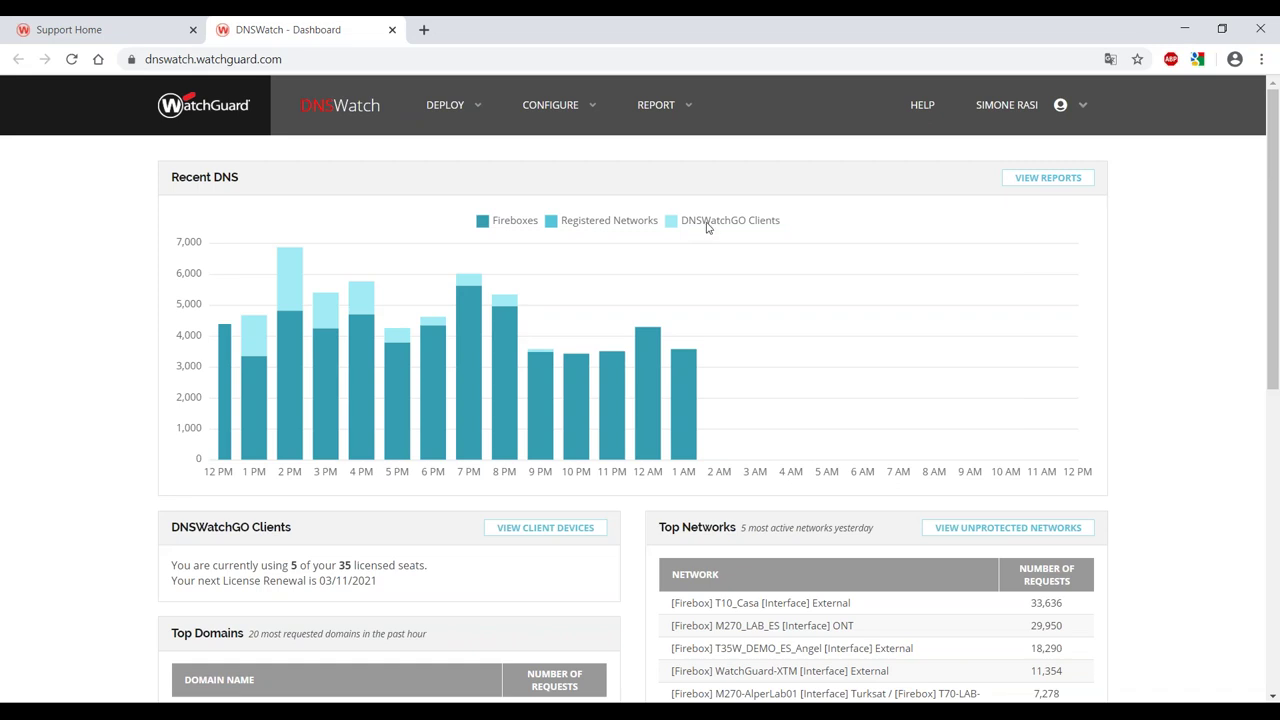
Review the DNSWatch dashboard, including the DNSWatchGO client devices list, top networks, top domains and monthly alerts.
{"action": "scroll", "coordinate": [612, 302], "scroll_direction": "down", "scroll_amount": 2}
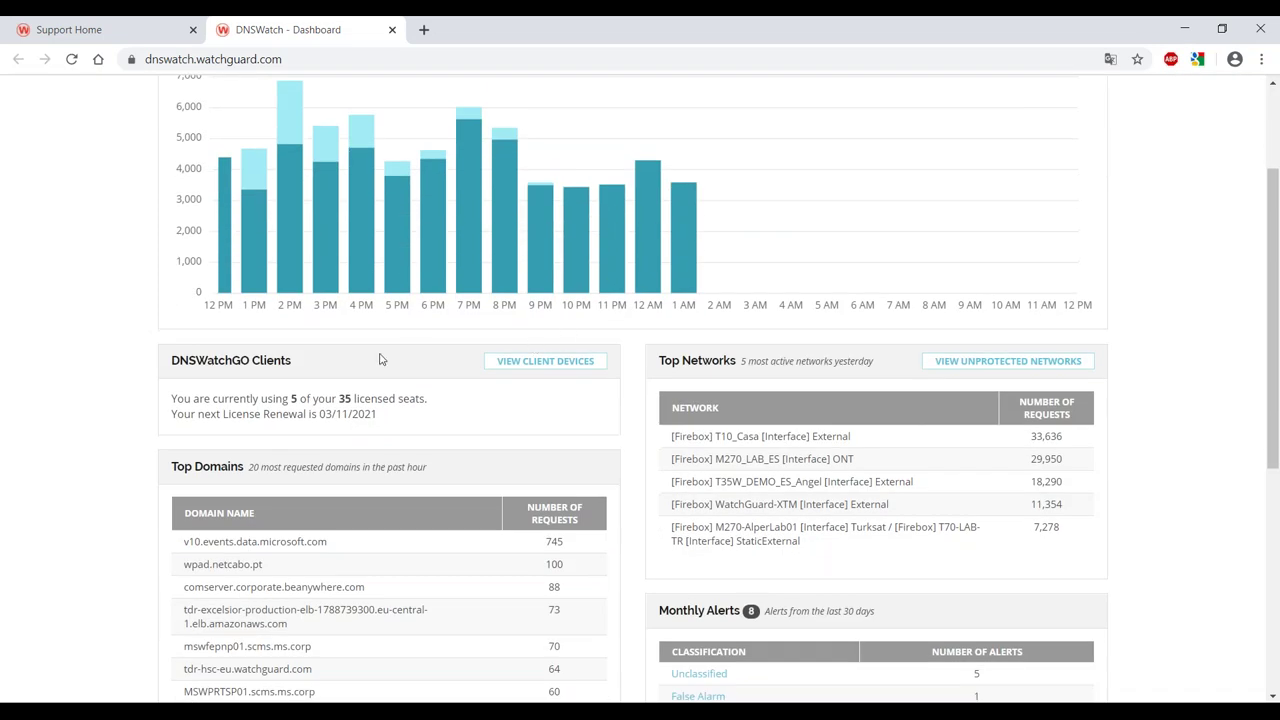
{"action": "left_click", "coordinate": [547, 363]}
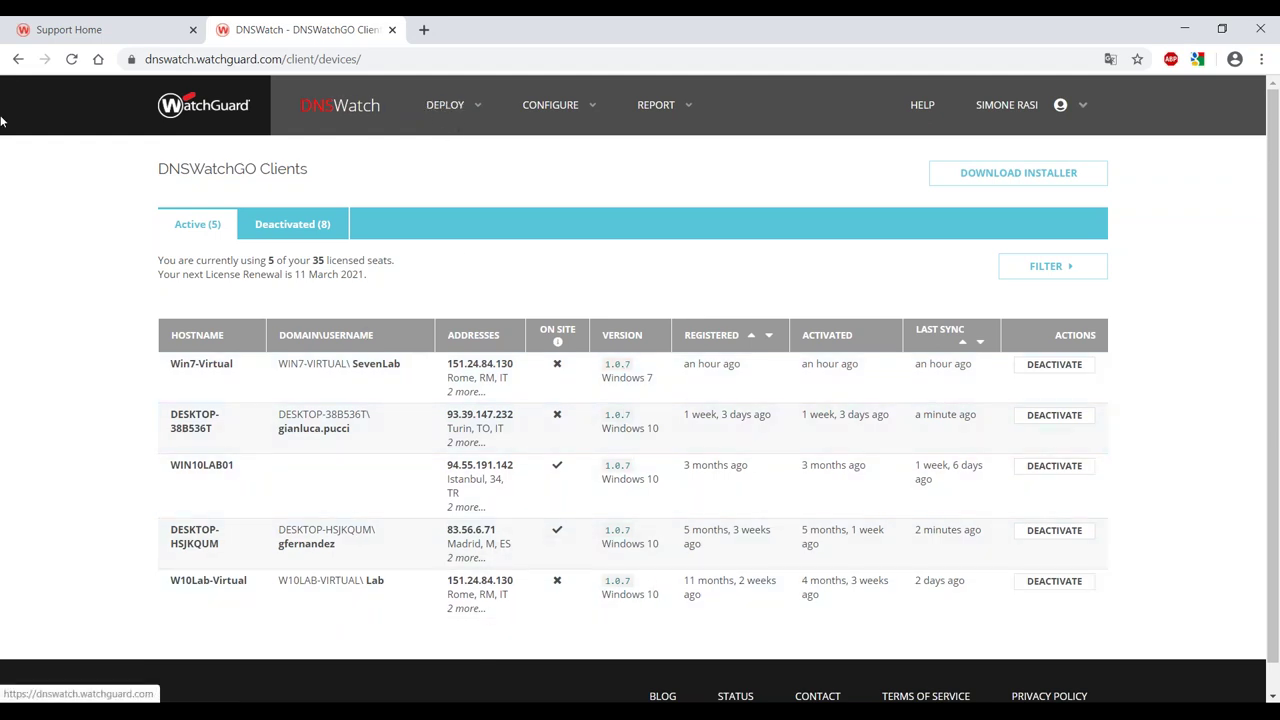
{"action": "left_click", "coordinate": [16, 60]}
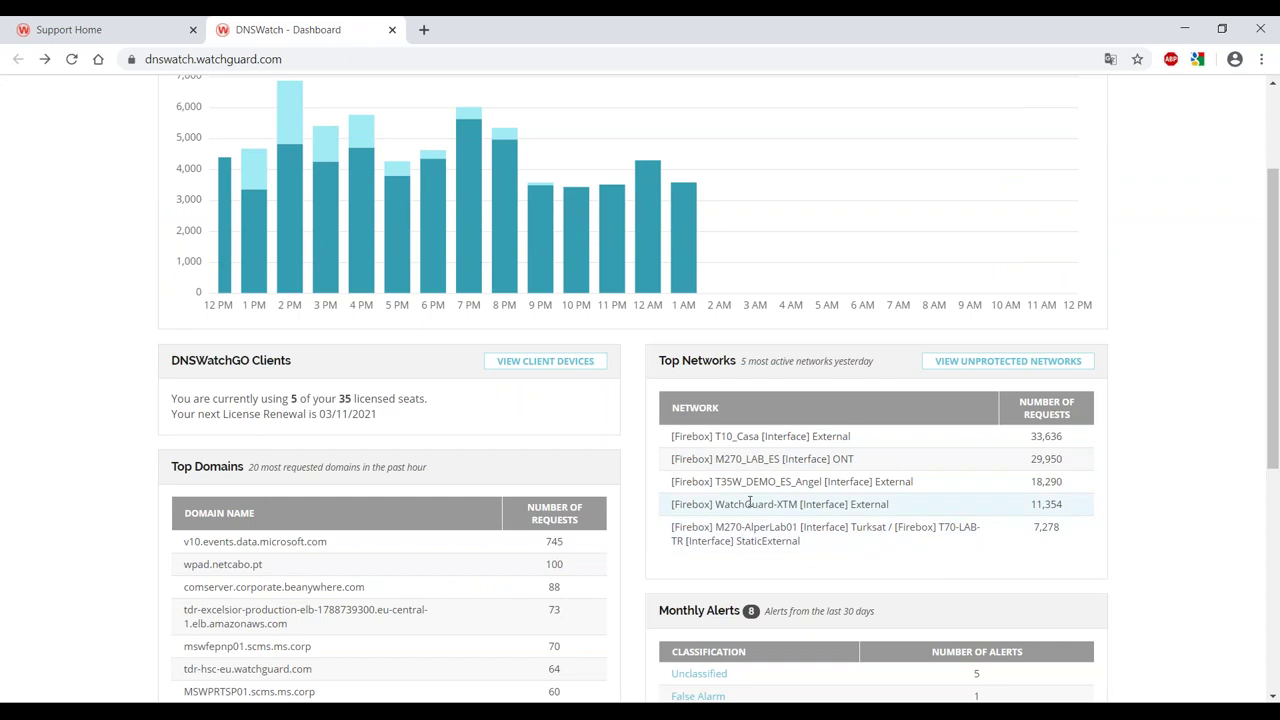
{"action": "scroll", "coordinate": [780, 504], "scroll_direction": "down", "scroll_amount": 2}
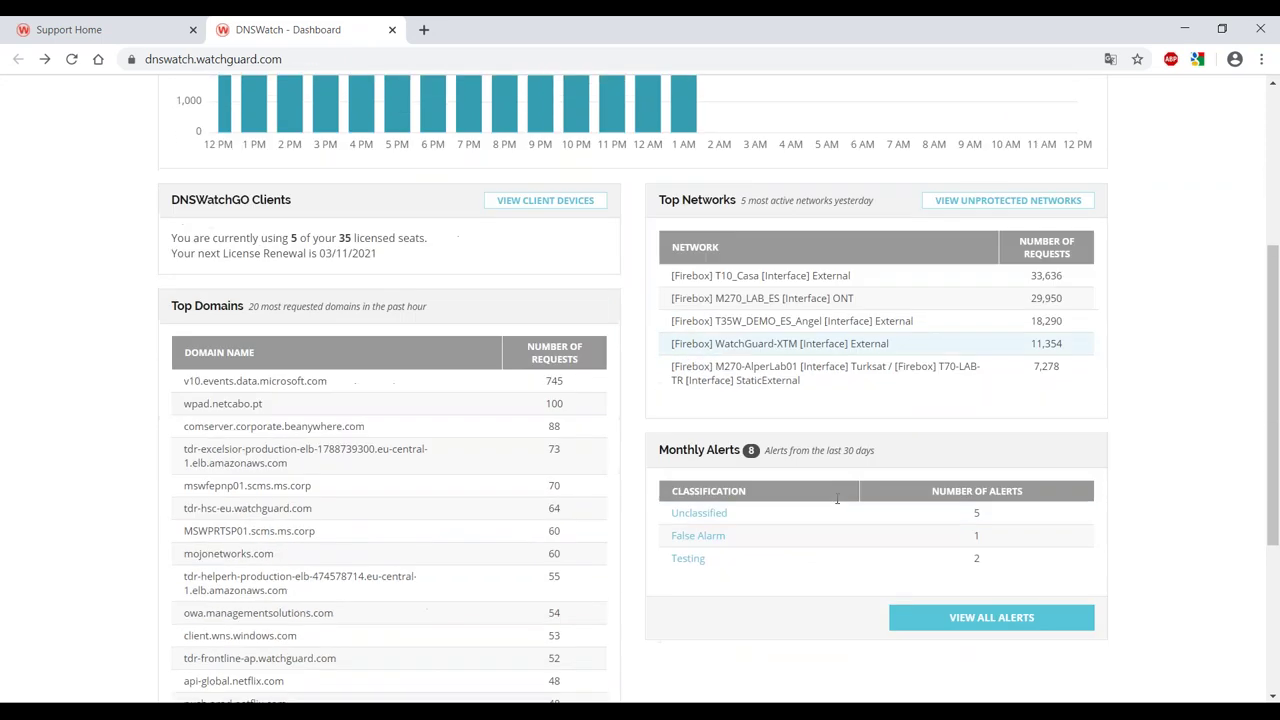
{"action": "scroll", "coordinate": [371, 590], "scroll_direction": "down", "scroll_amount": 2}
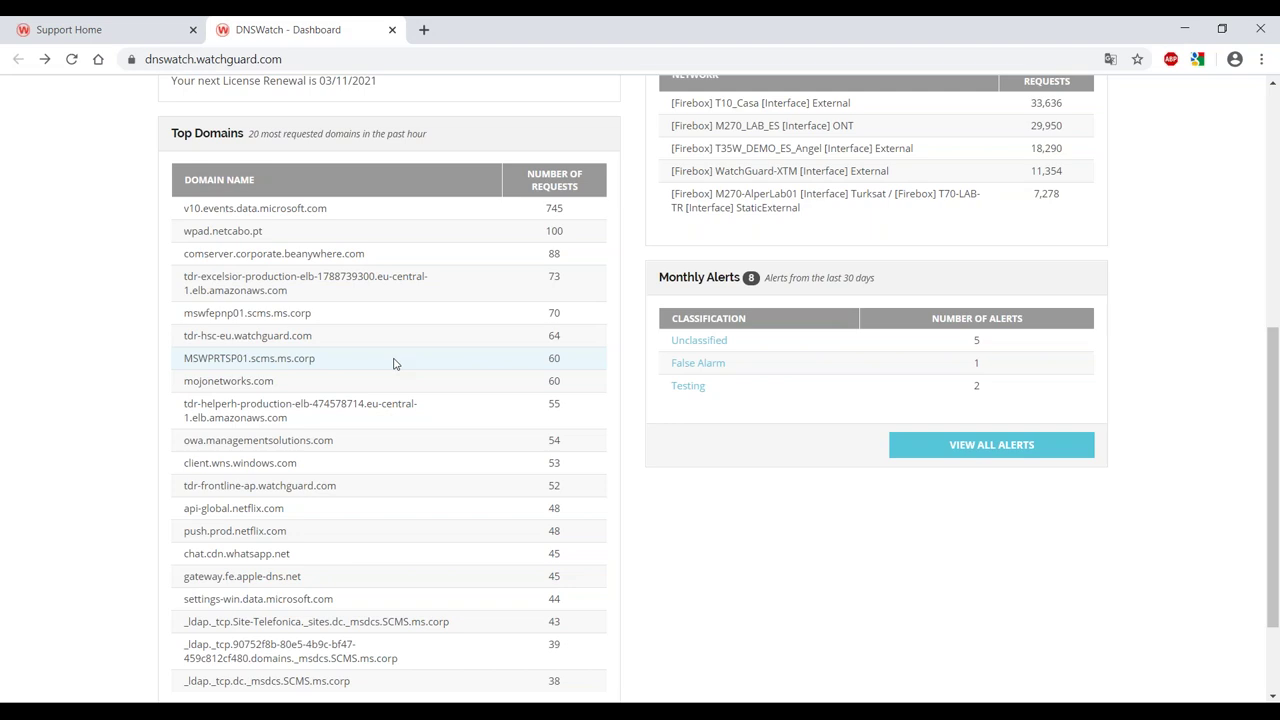
{"action": "scroll", "coordinate": [391, 369], "scroll_direction": "up", "scroll_amount": 5}
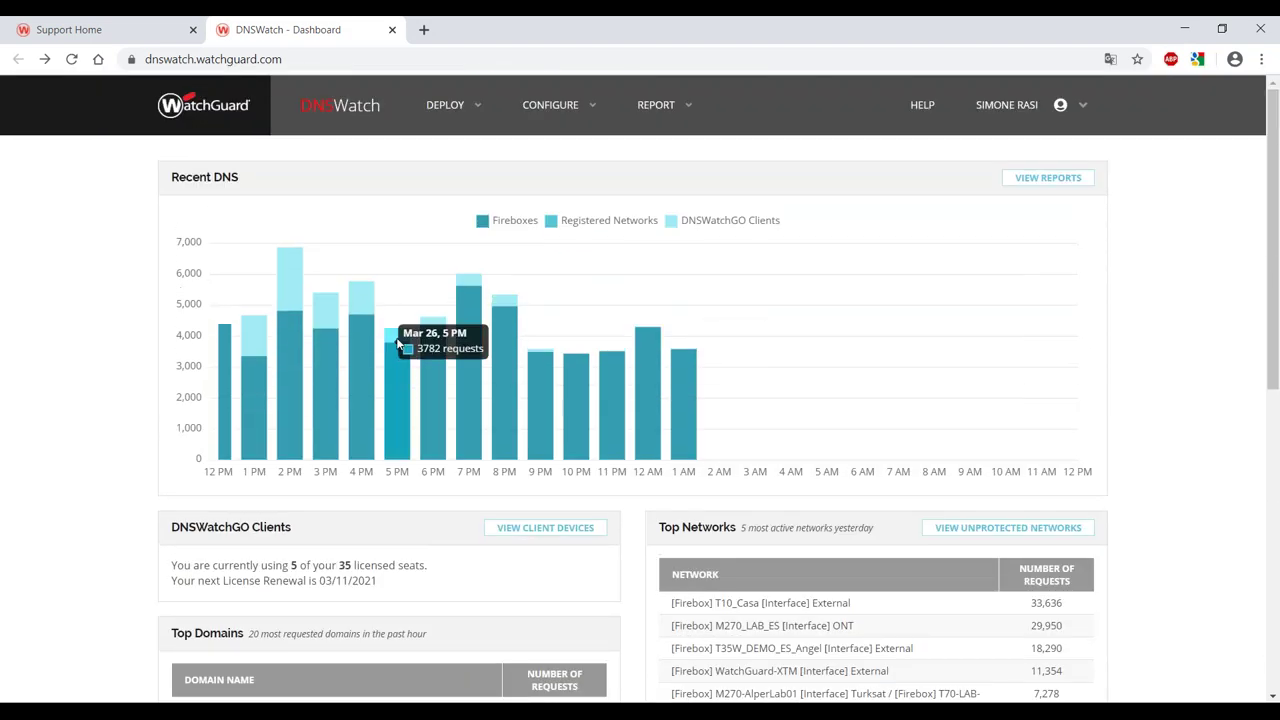
Open the DNSWatchGO Client settings for deployment and copy the first account API token.
{"action": "left_click", "coordinate": [479, 108]}
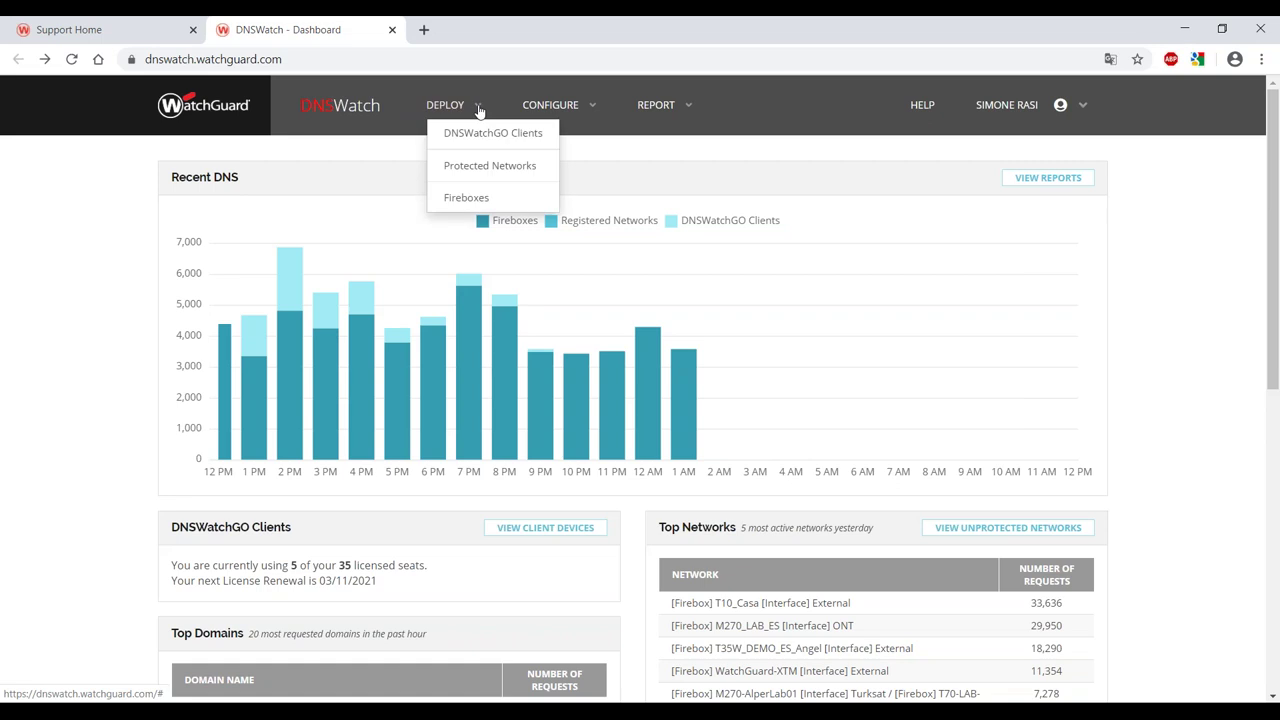
{"action": "left_click", "coordinate": [574, 109]}
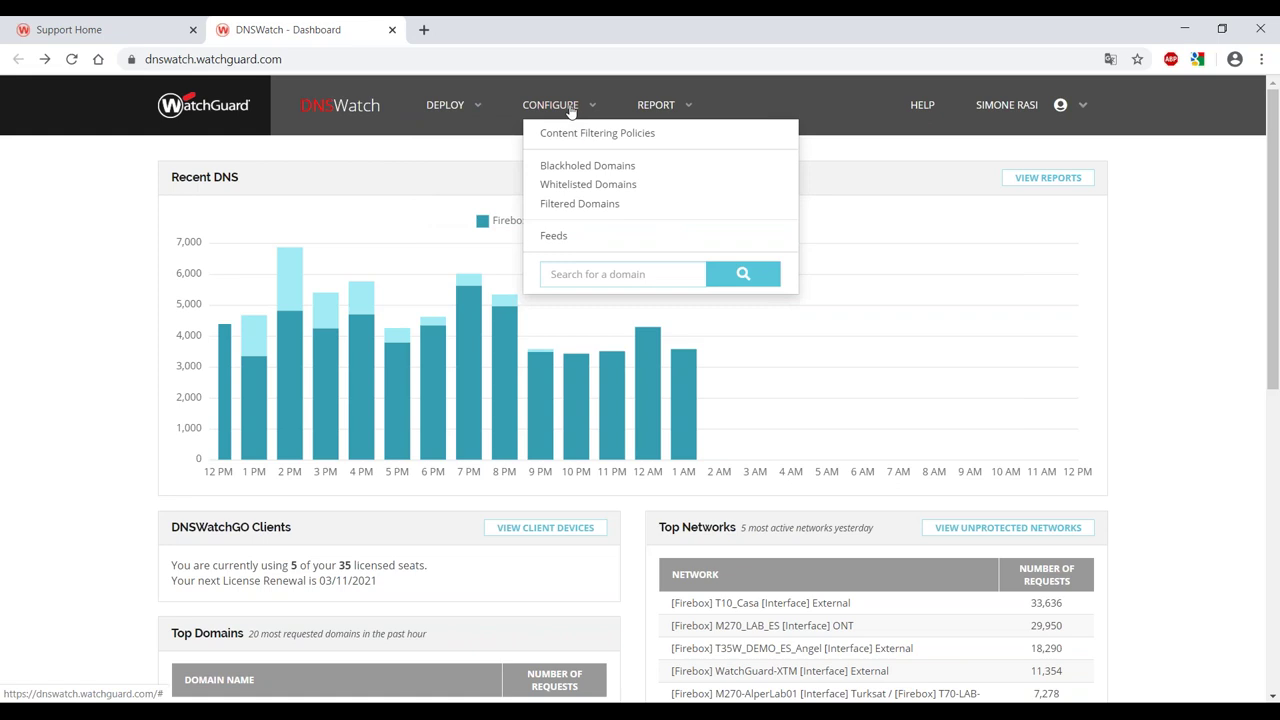
{"action": "left_click", "coordinate": [441, 111]}
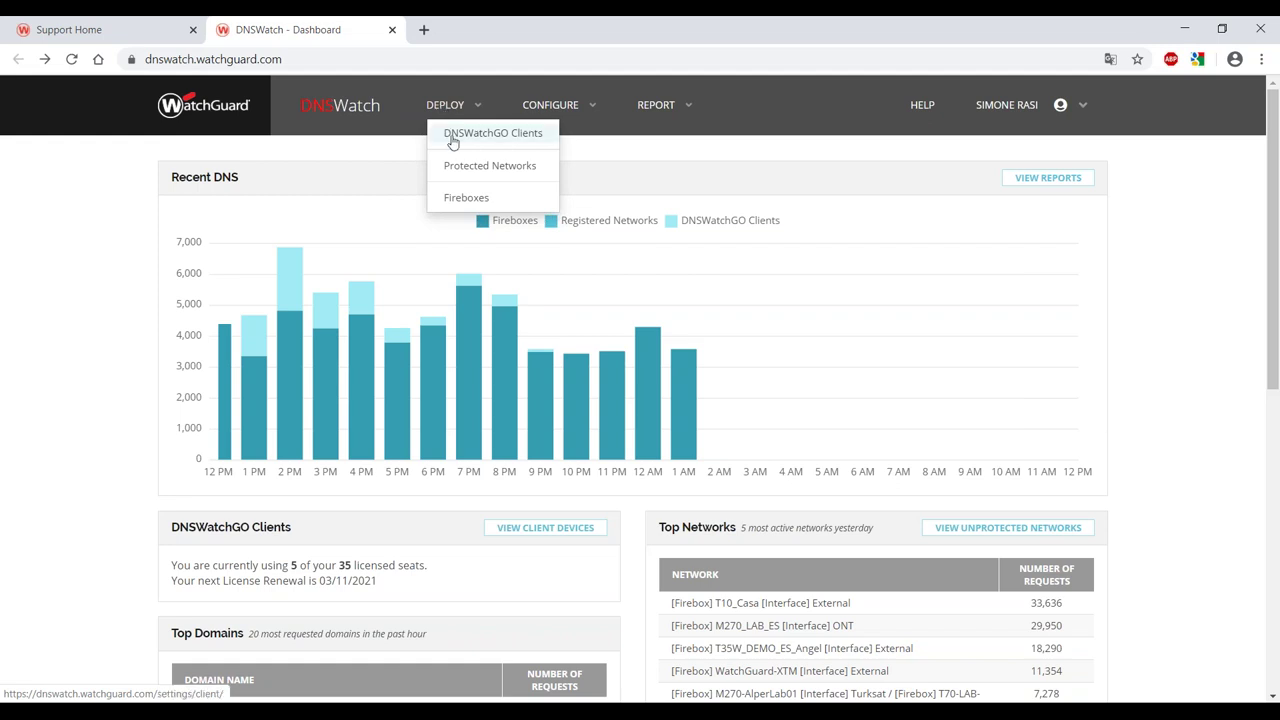
{"action": "left_click", "coordinate": [452, 143]}
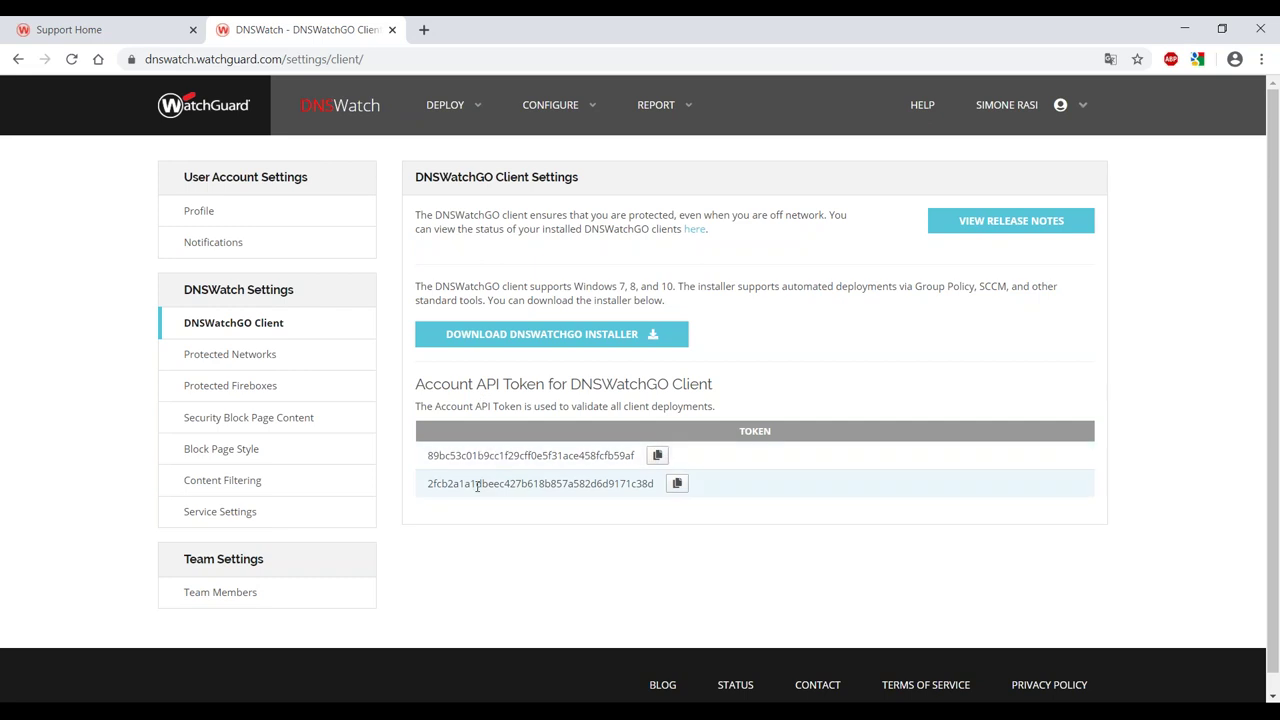
{"action": "left_click", "coordinate": [657, 455]}
Switch to the Windows 7 virtual machine in VMware Workstation and check its hidden notification-area icons.
{"action": "mouse_move", "coordinate": [527, 703]}
{"action": "left_click", "coordinate": [470, 653]}
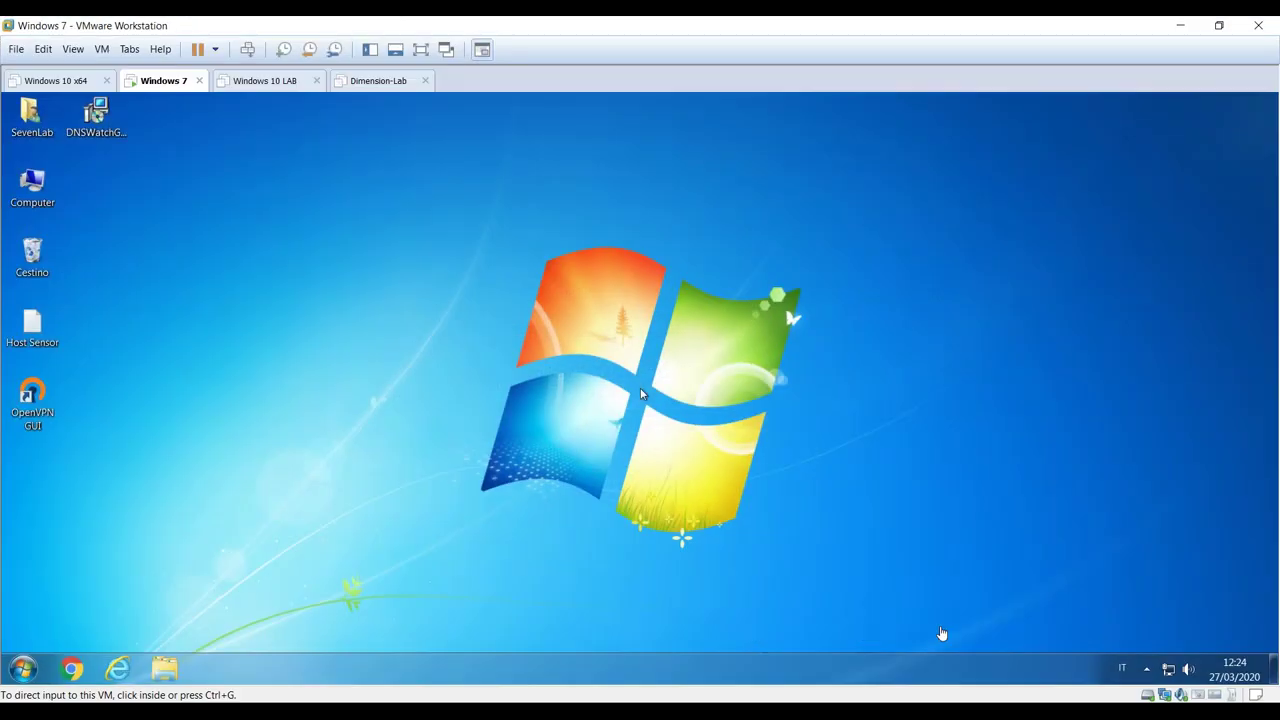
{"action": "left_click", "coordinate": [1152, 677]}
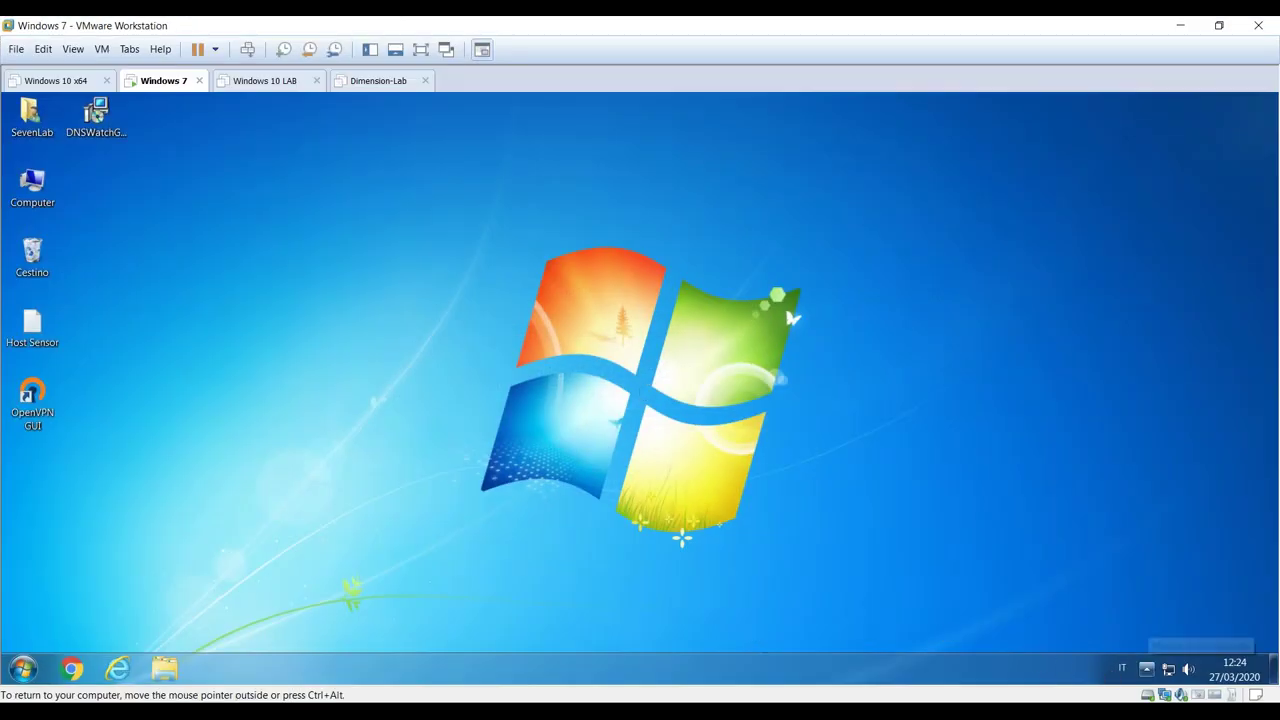
{"action": "left_click", "coordinate": [1147, 669]}
{"action": "left_click", "coordinate": [1120, 593]}
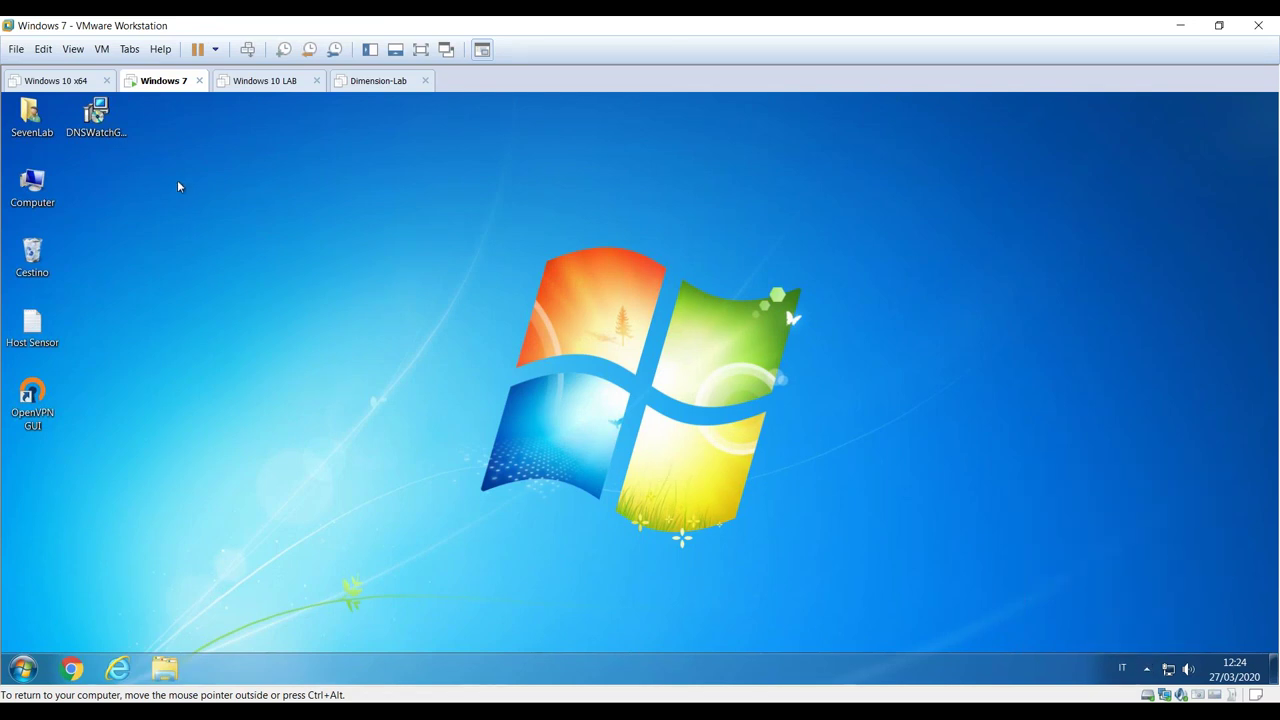
Launch the DNSWatchGO Client 1.0.7 installer from the desktop and accept the license agreement to reach client configuration.
{"action": "left_click", "coordinate": [117, 124]}
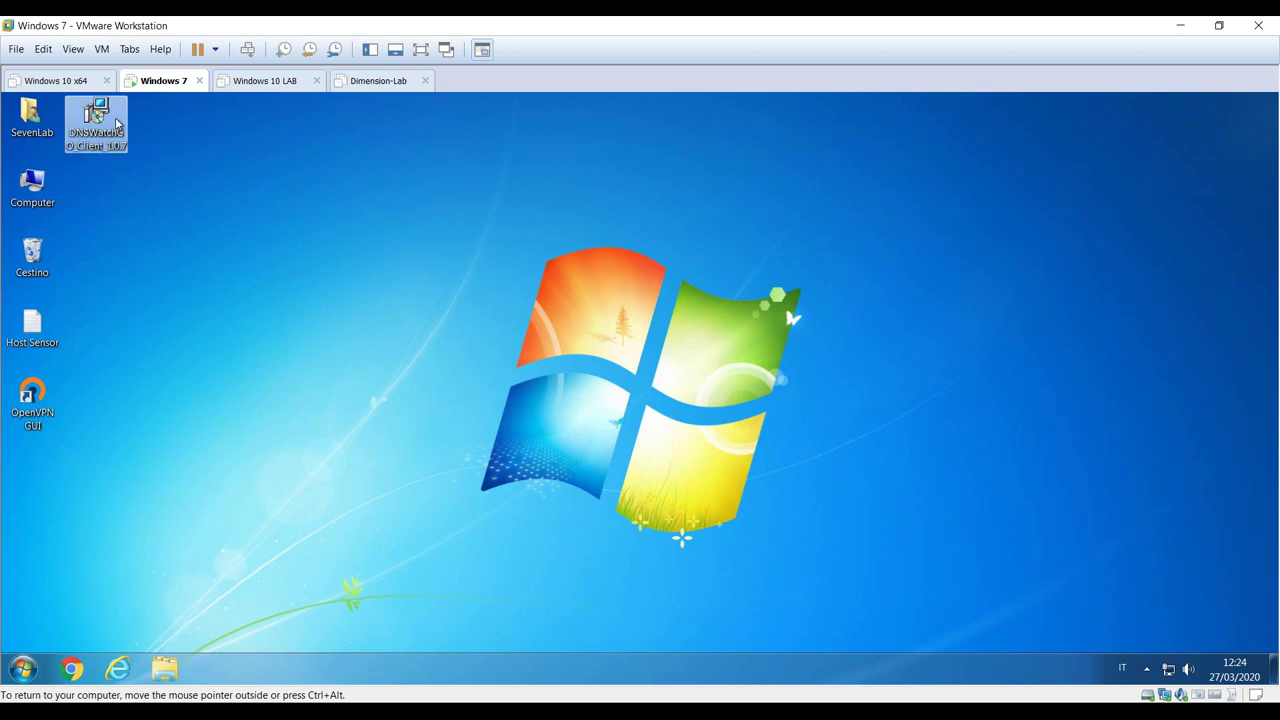
{"action": "double_click", "coordinate": [117, 124]}
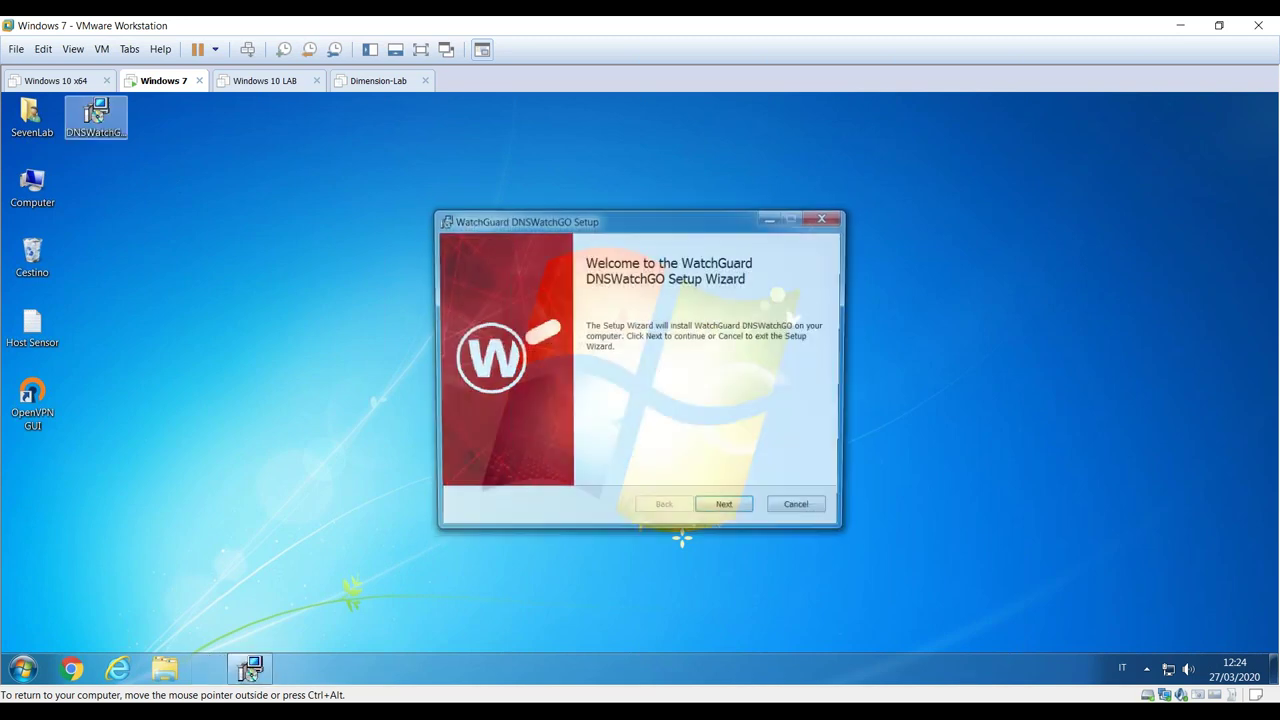
{"action": "left_click", "coordinate": [726, 511]}
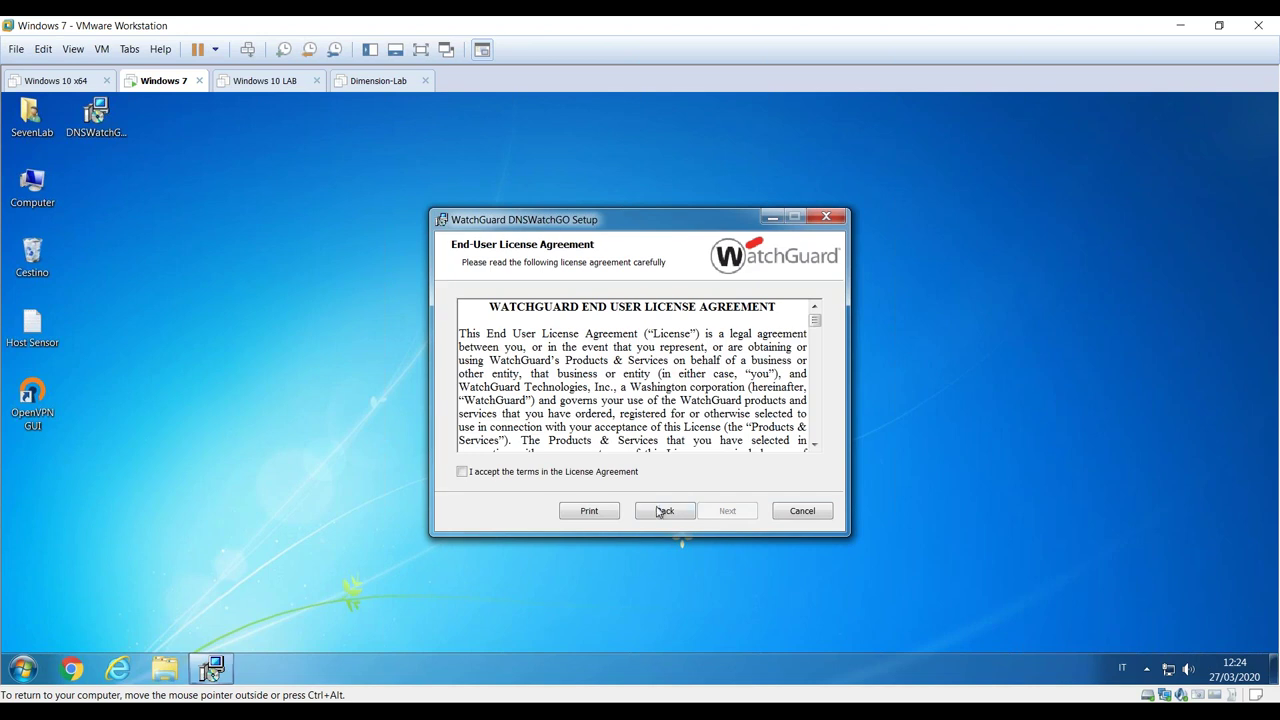
{"action": "left_click", "coordinate": [488, 476]}
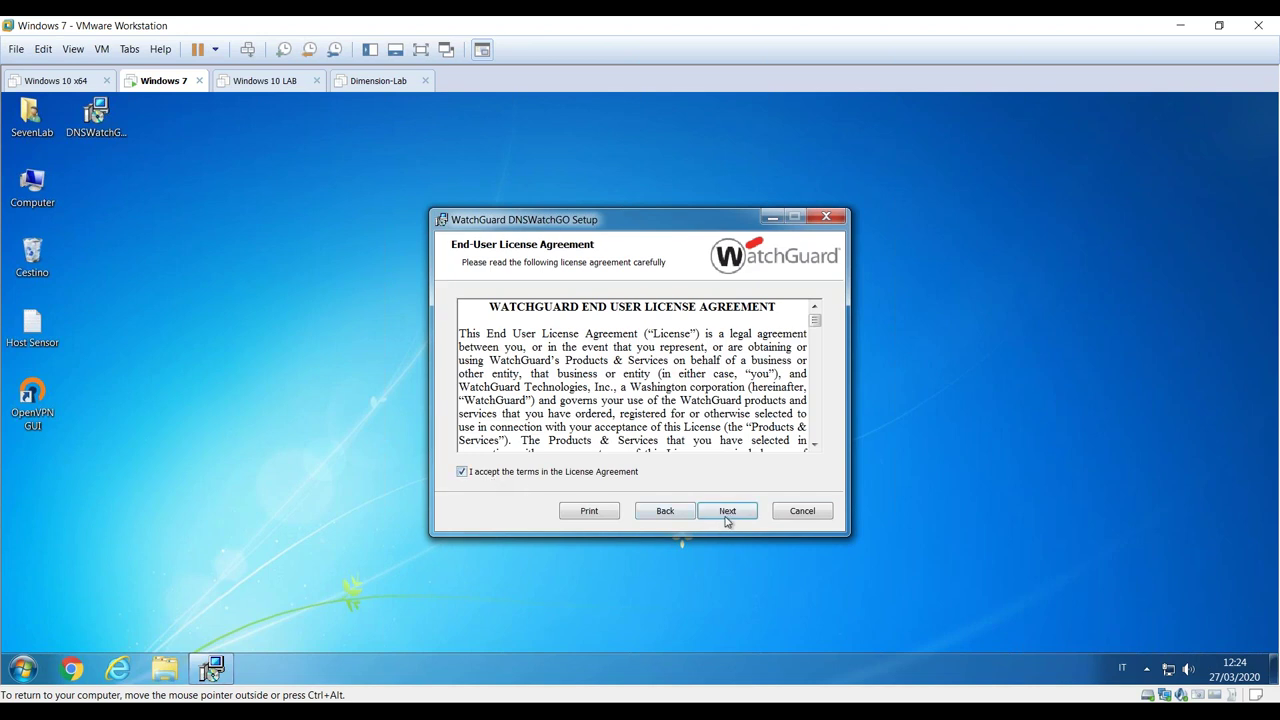
{"action": "left_click", "coordinate": [727, 515]}
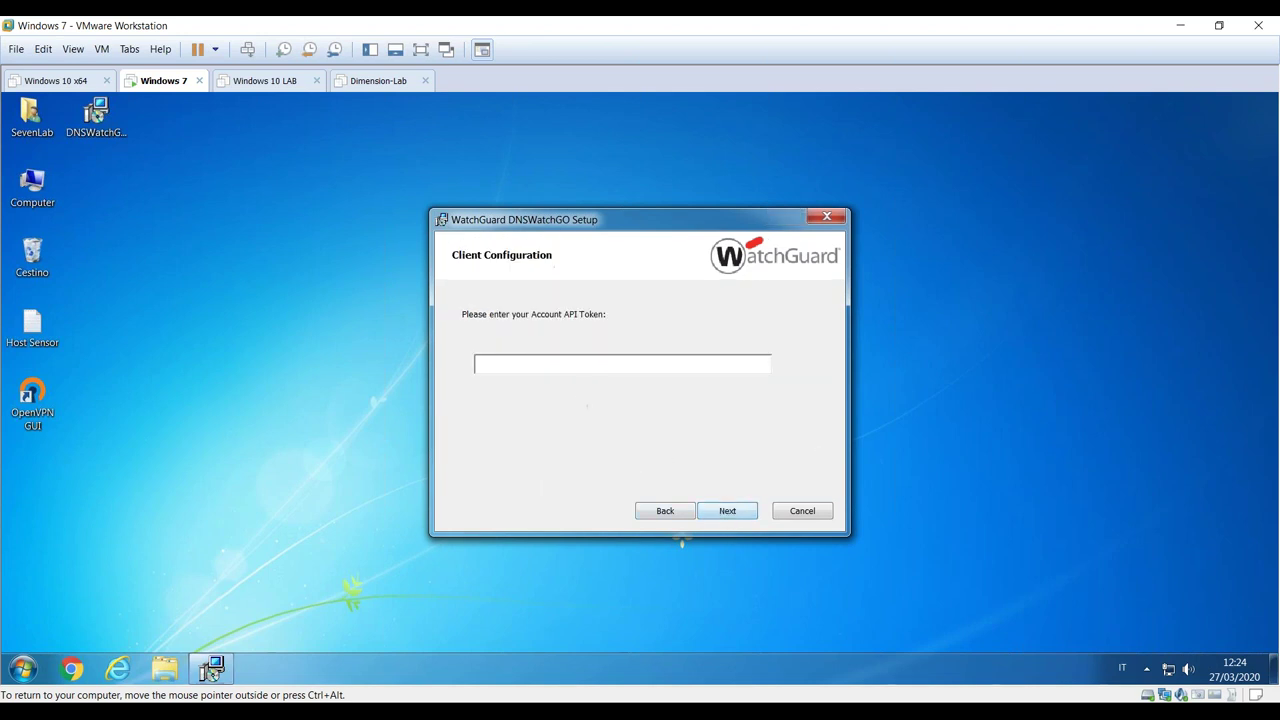
Paste the account API token into the client configuration and continue the DNSWatchGO setup.
{"action": "key", "text": "ctrl+v"}
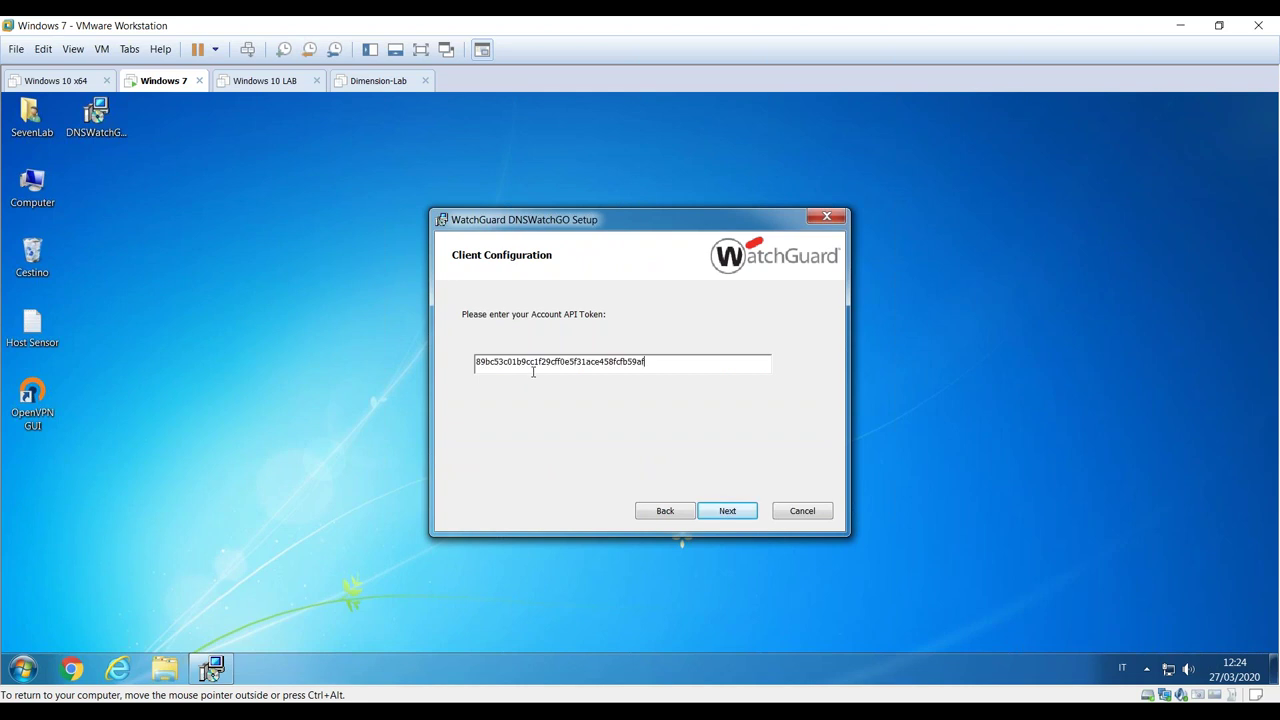
{"action": "left_click", "coordinate": [740, 511]}
{"action": "left_click", "coordinate": [711, 511]}
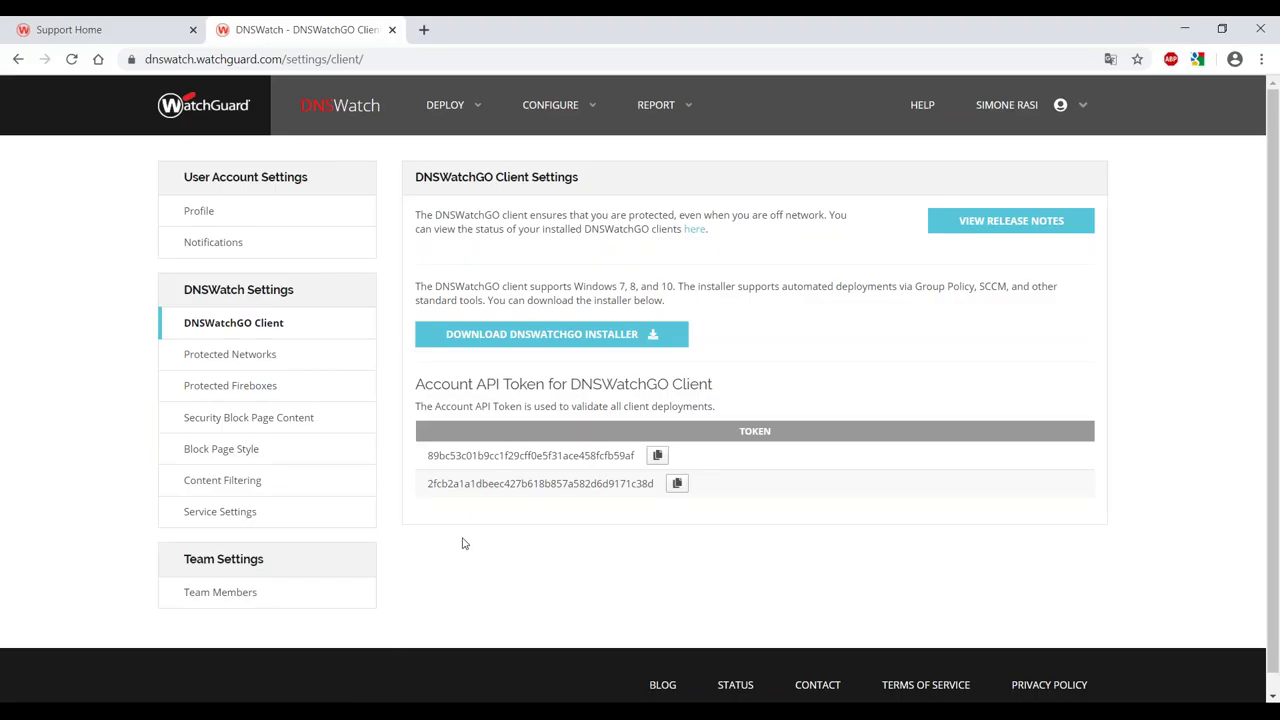
View the Protected Networks settings in DNSWatch, and open the DNSWatch service settings in Fireware Policy Manager.
{"action": "left_click", "coordinate": [278, 360]}
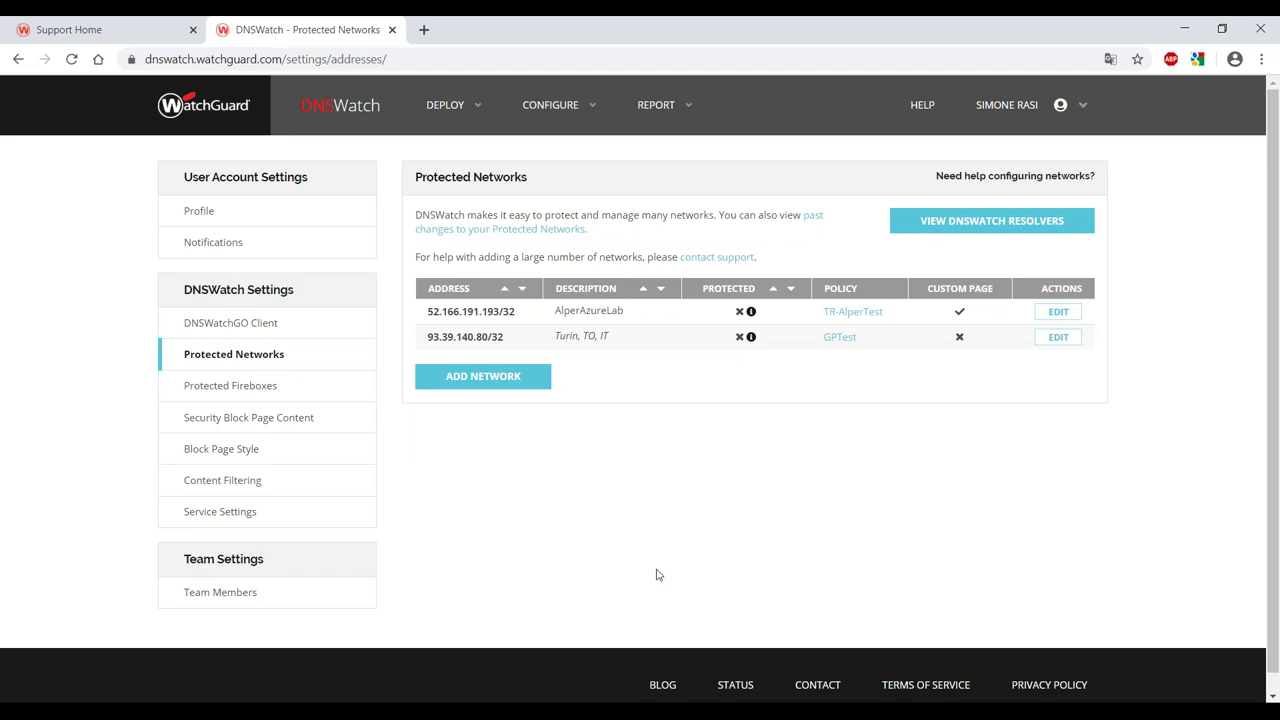
{"action": "left_click", "coordinate": [652, 718]}
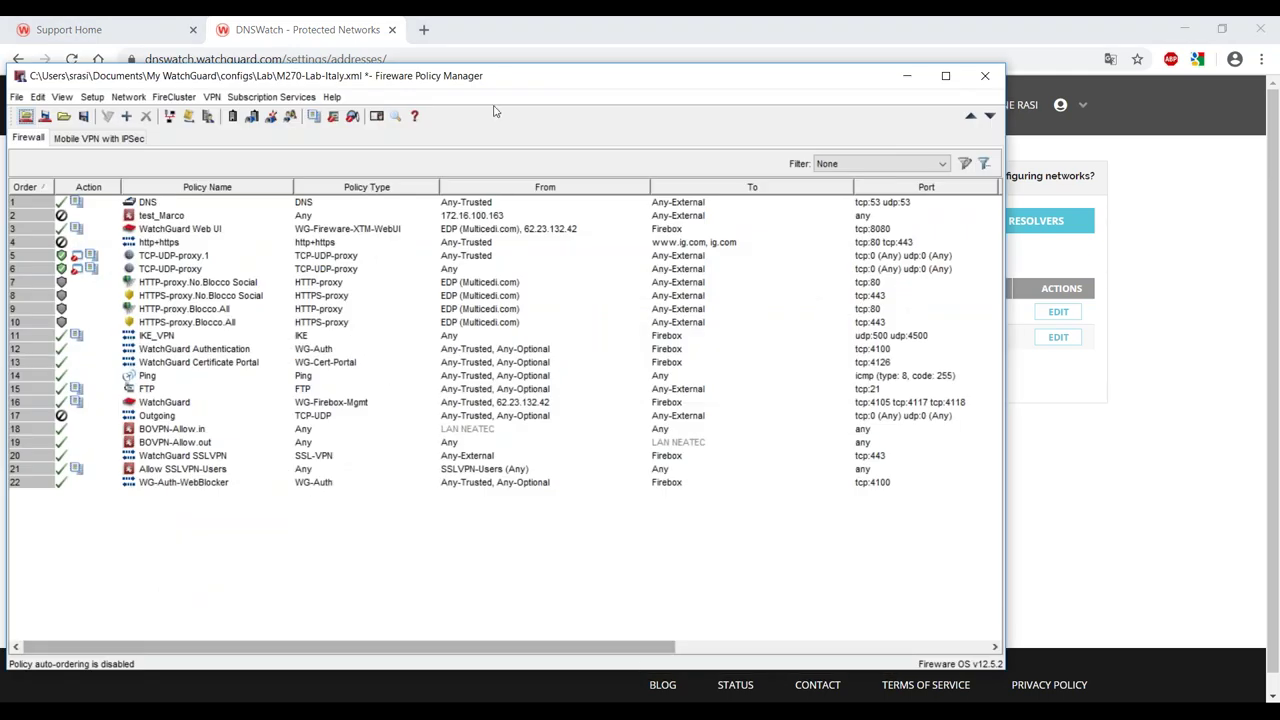
{"action": "left_click_drag", "start_coordinate": [492, 84], "coordinate": [616, 67]}
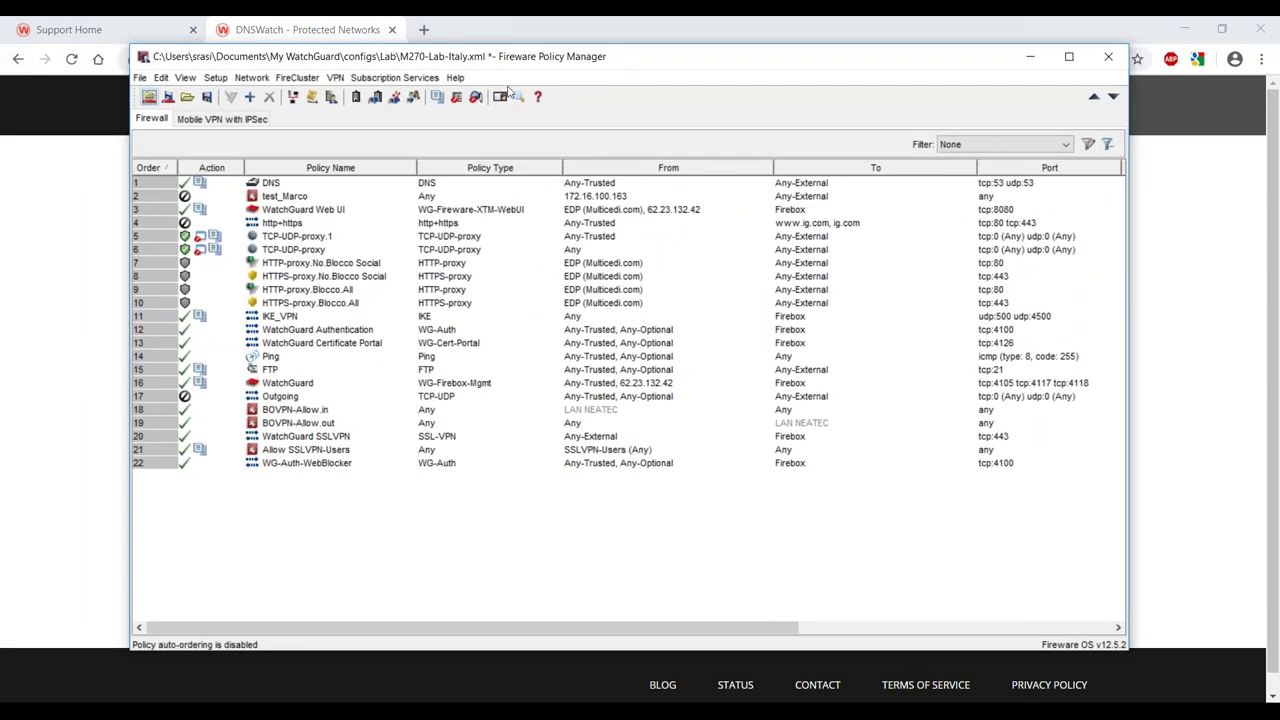
{"action": "left_click", "coordinate": [387, 78]}
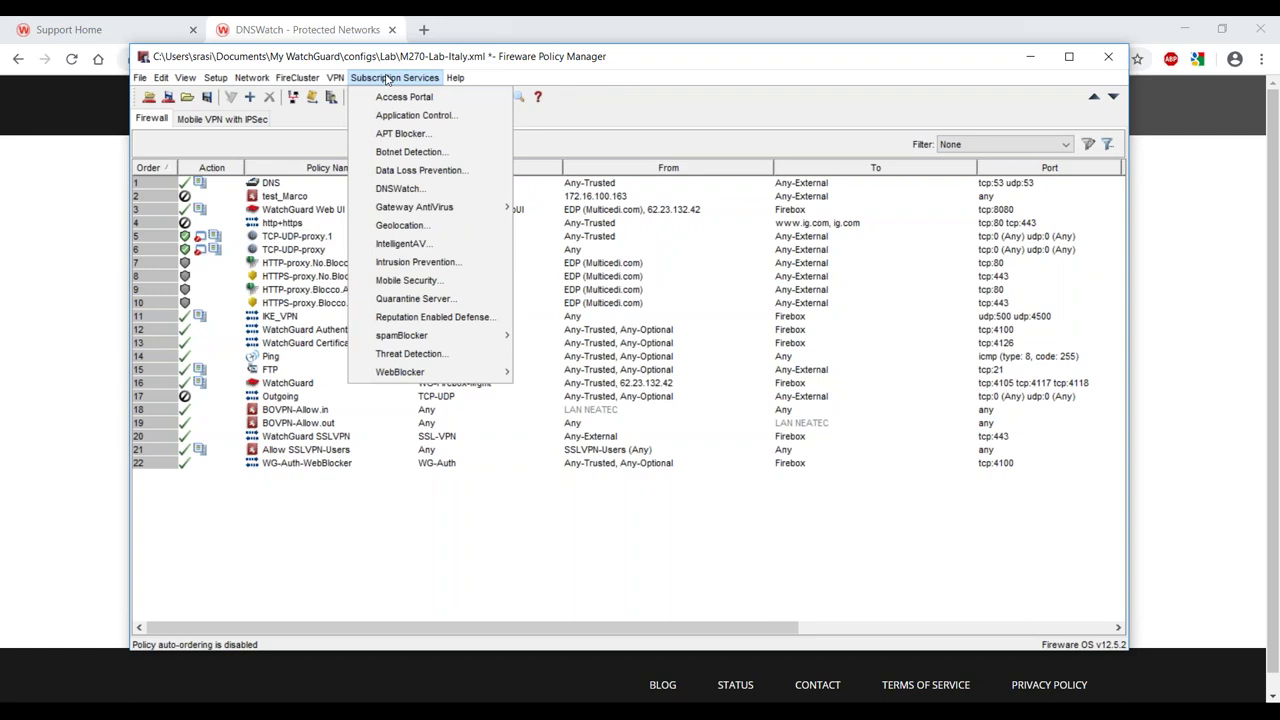
{"action": "left_click", "coordinate": [397, 189]}
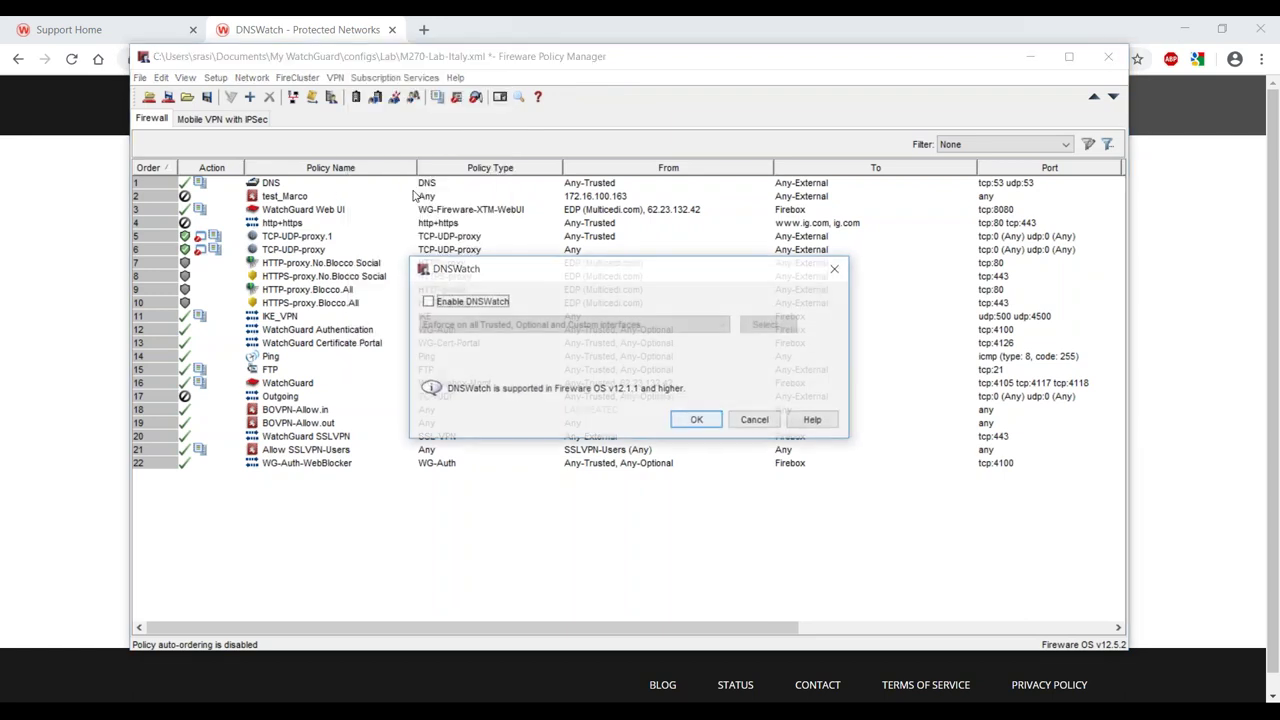
Try enabling DNSWatch with enforcement on selected interfaces, view the selectable interfaces, and close the settings without saving.
{"action": "left_click", "coordinate": [428, 302]}
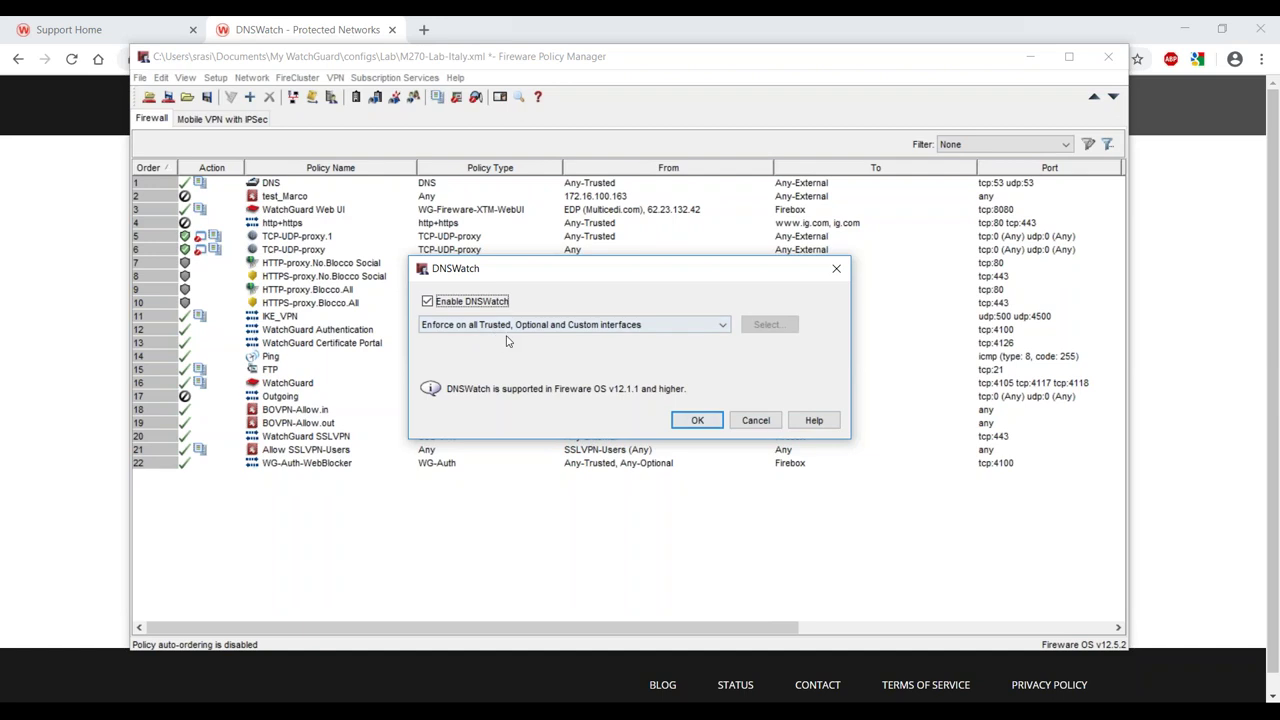
{"action": "left_click", "coordinate": [634, 330]}
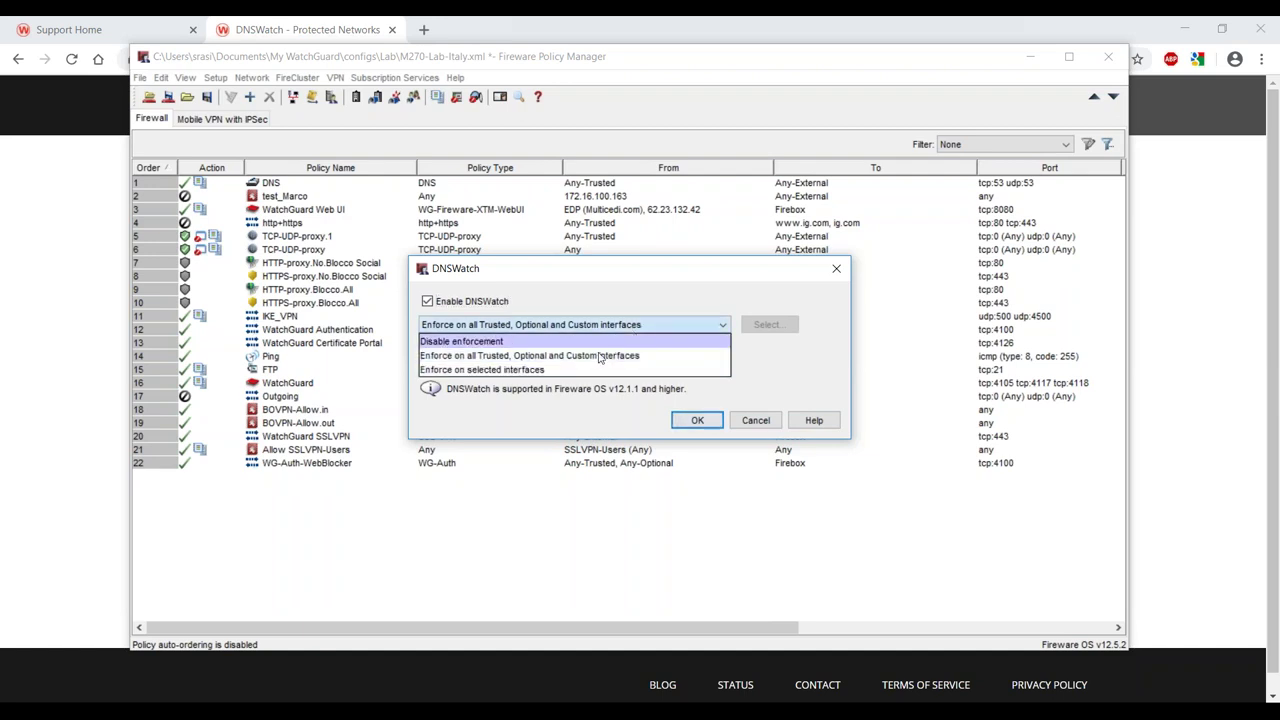
{"action": "left_click", "coordinate": [515, 368]}
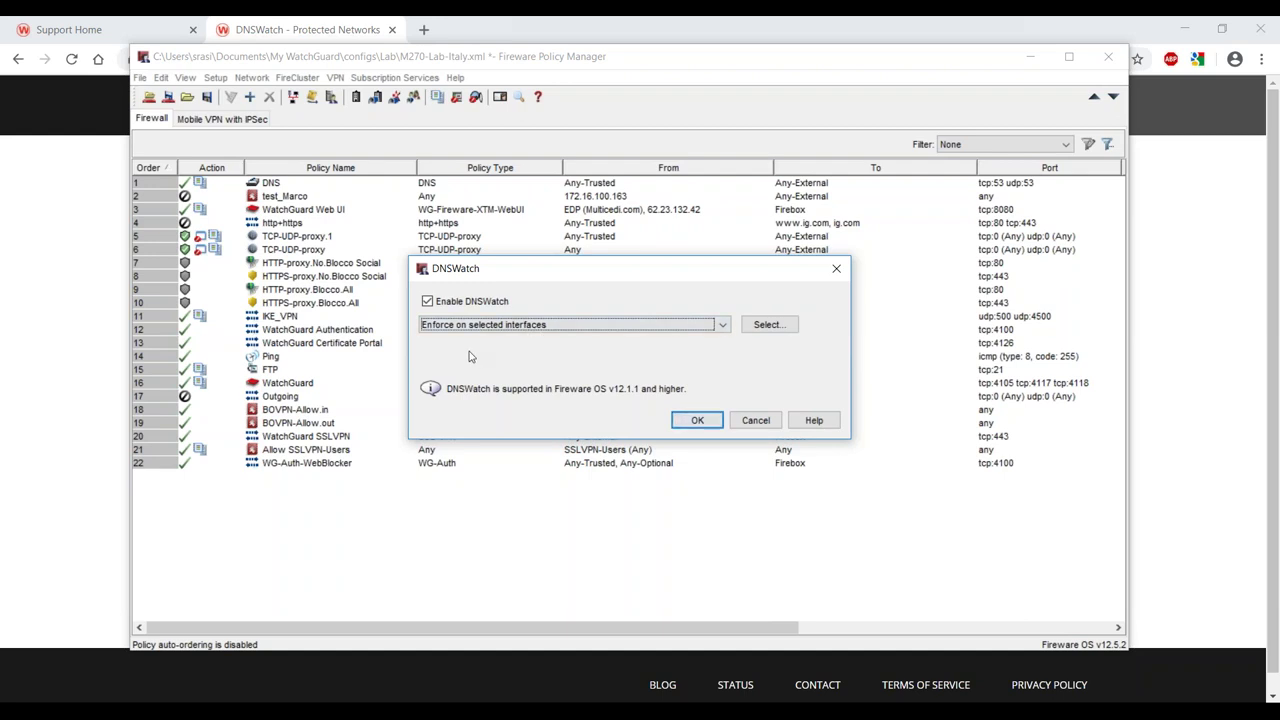
{"action": "left_click", "coordinate": [767, 326]}
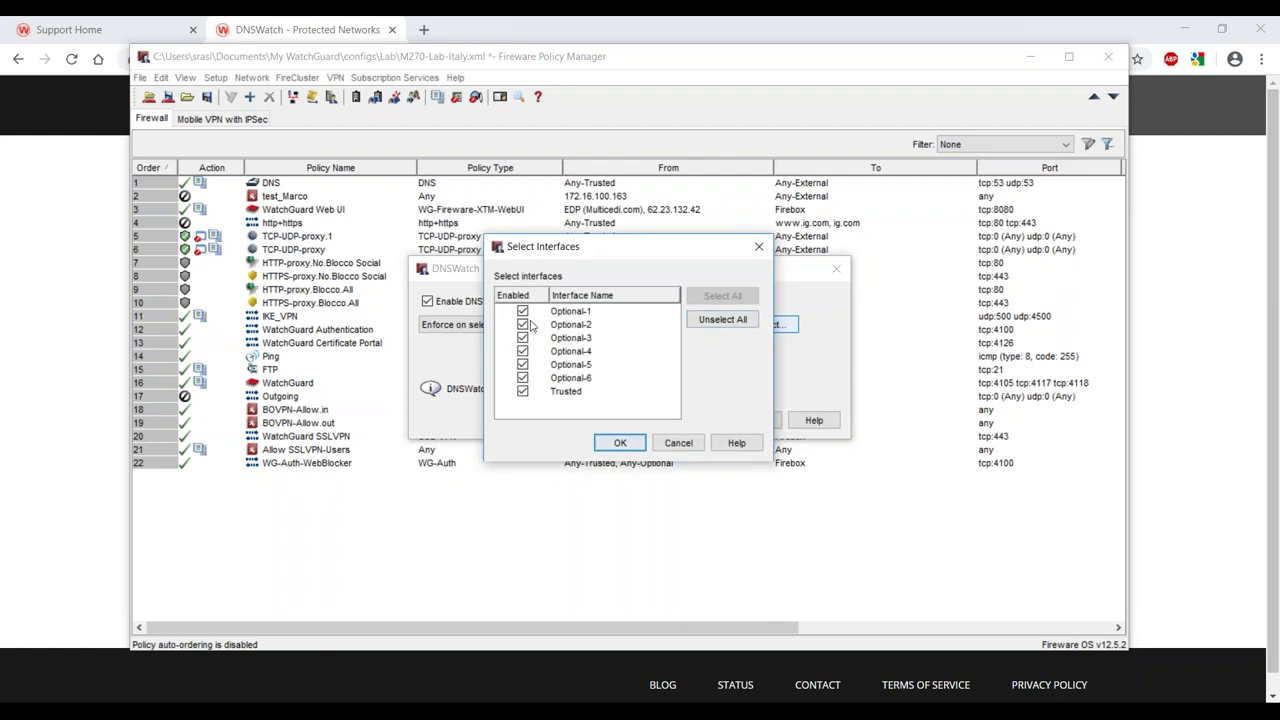
{"action": "left_click", "coordinate": [758, 249]}
{"action": "left_click", "coordinate": [836, 269]}
{"action": "left_click", "coordinate": [1030, 56]}
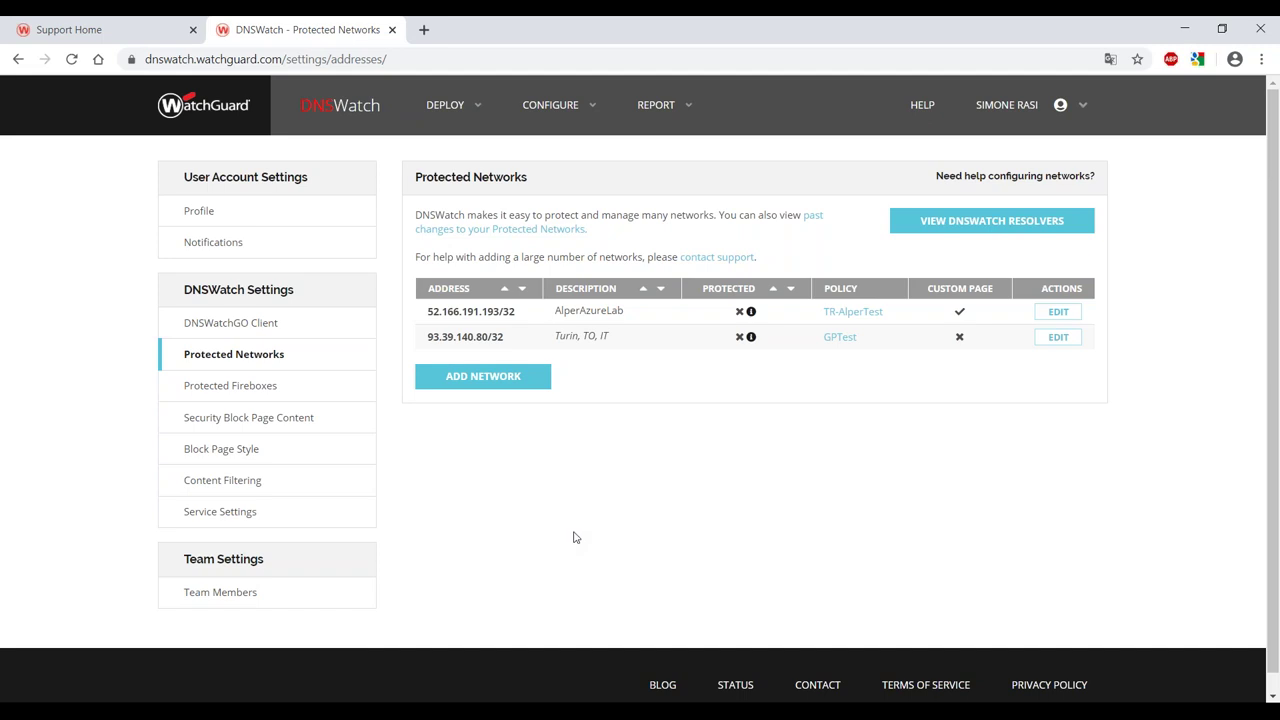
Examine the form for adding a protected network and the list of regional DNSWatch resolvers.
{"action": "left_click", "coordinate": [512, 390]}
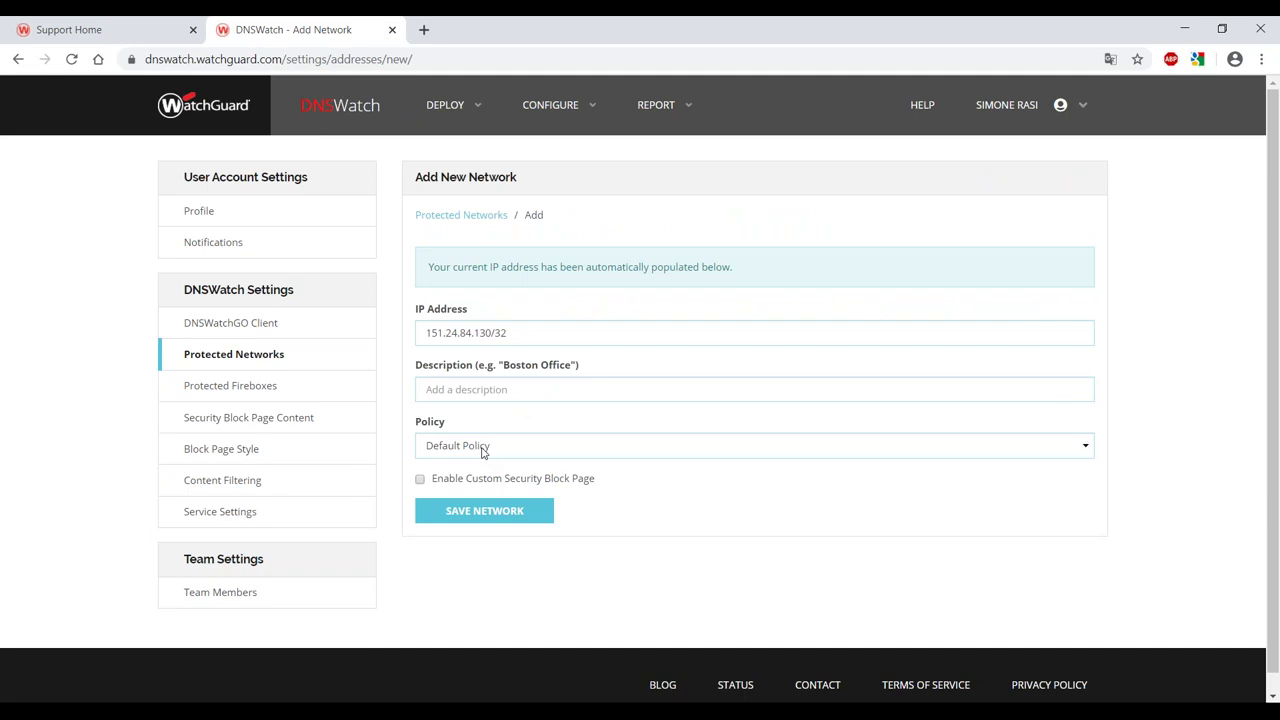
{"action": "left_click", "coordinate": [262, 354]}
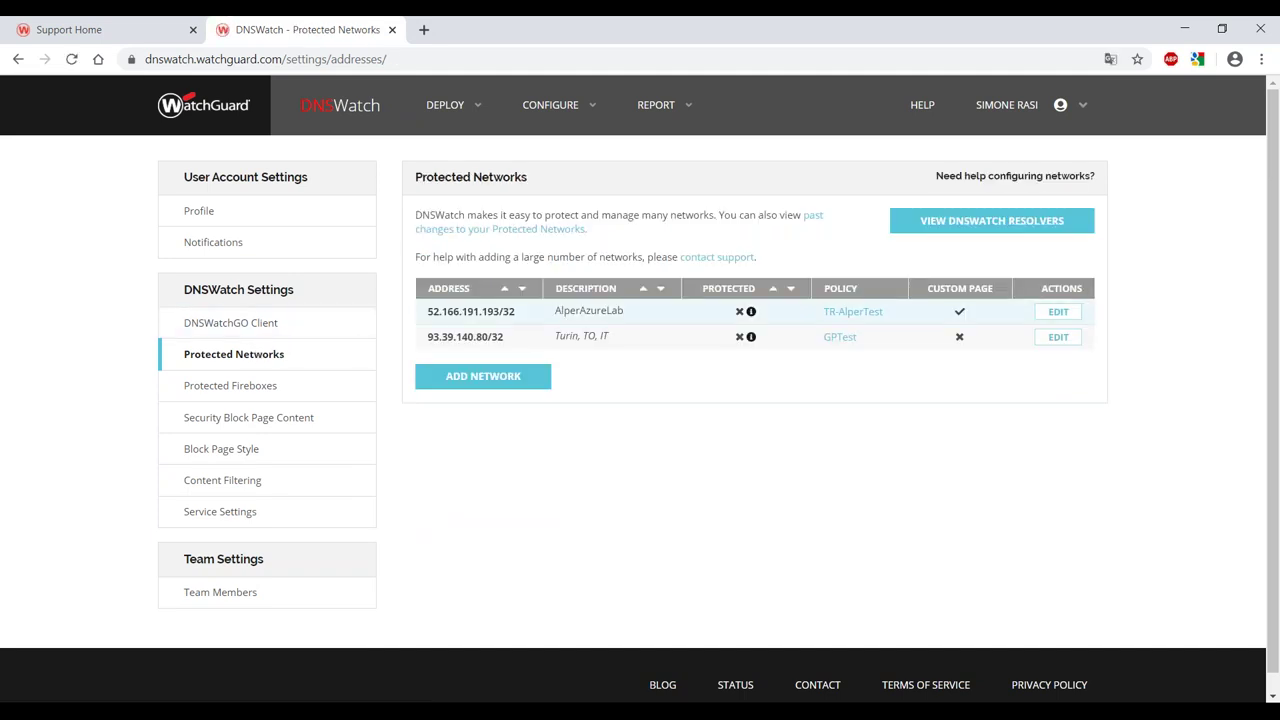
{"action": "left_click", "coordinate": [1031, 226]}
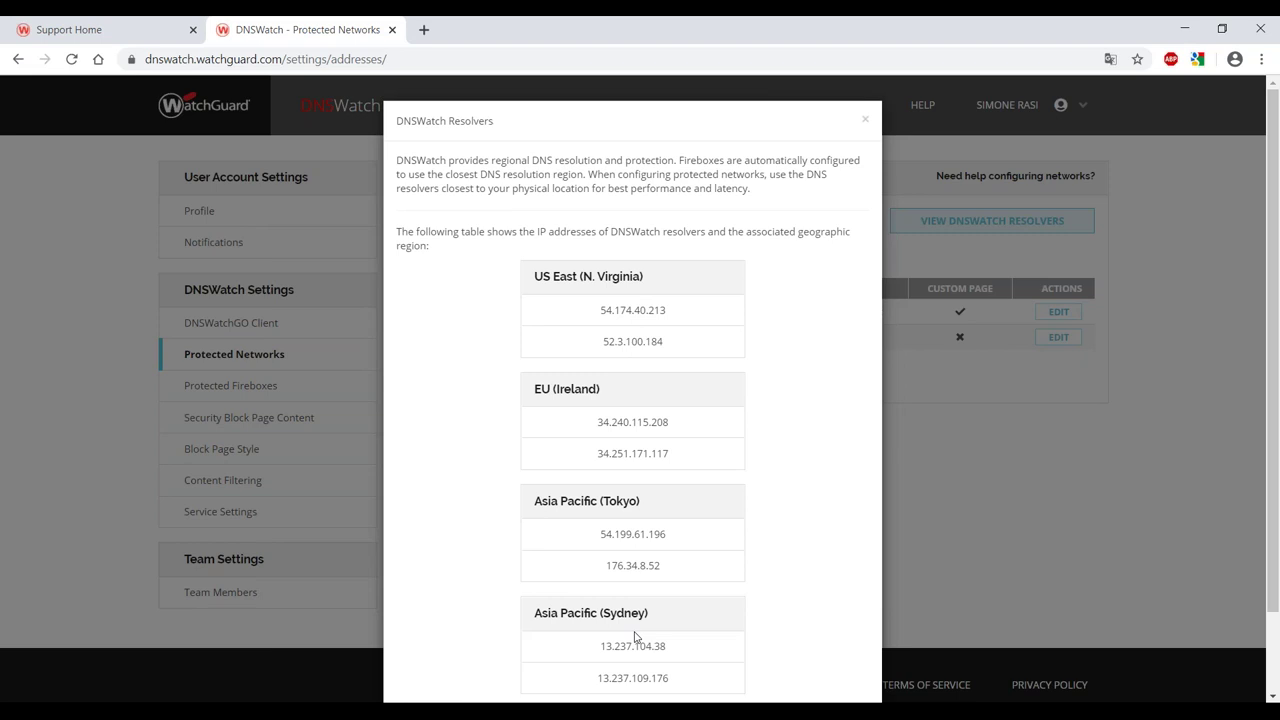
{"action": "left_click", "coordinate": [865, 121]}
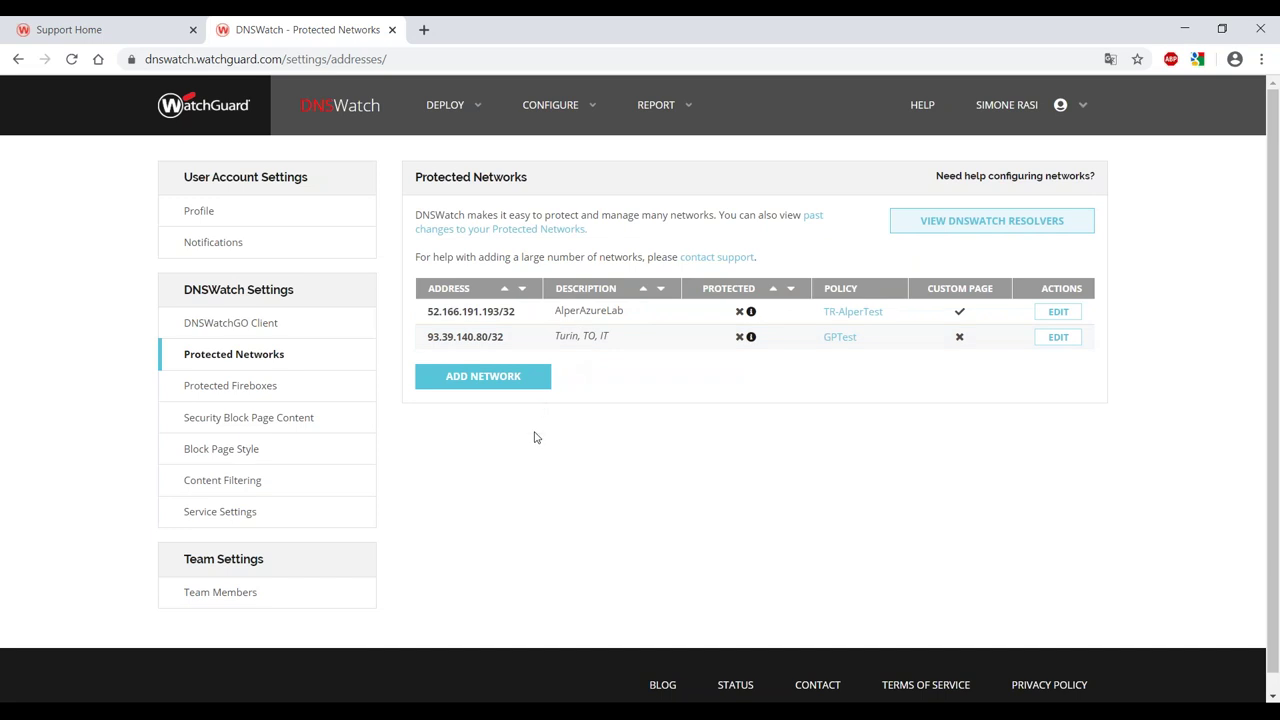
Switch to the Windows 7 virtual machine in VMware Workstation and finish the DNSWatchGO client setup.
{"action": "left_click", "coordinate": [495, 697]}
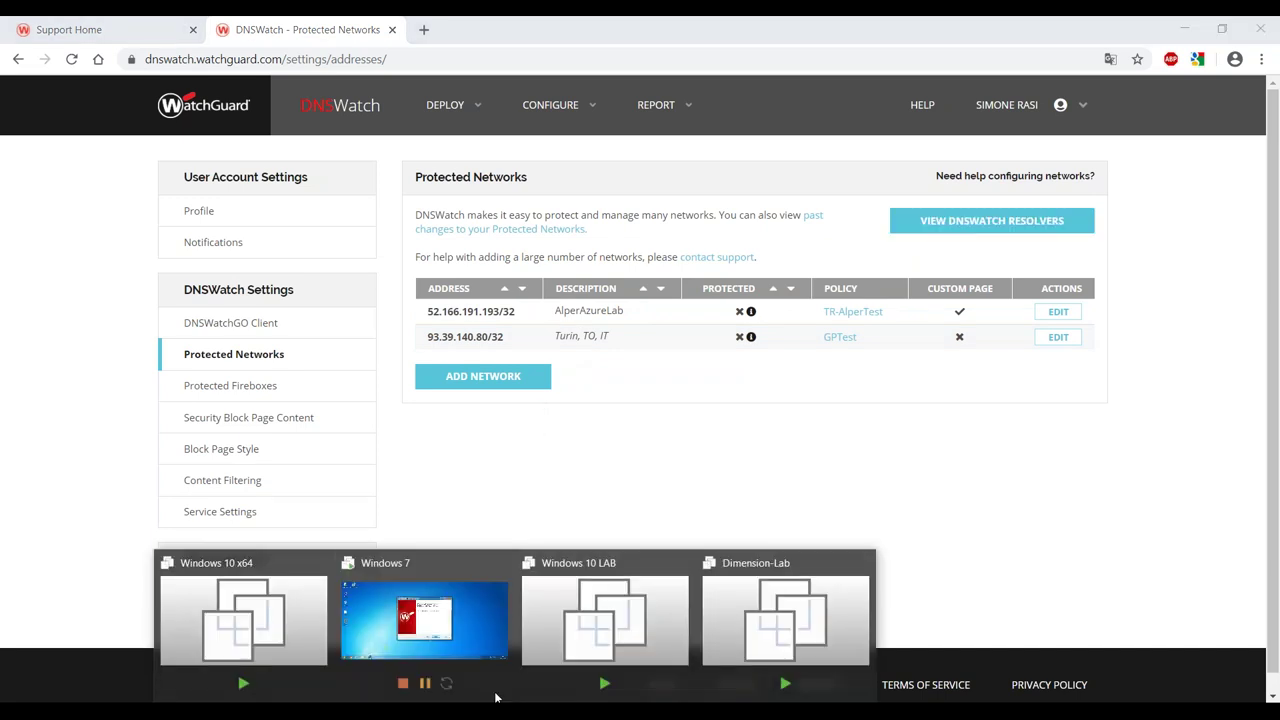
{"action": "left_click", "coordinate": [424, 620]}
{"action": "left_click", "coordinate": [724, 507]}
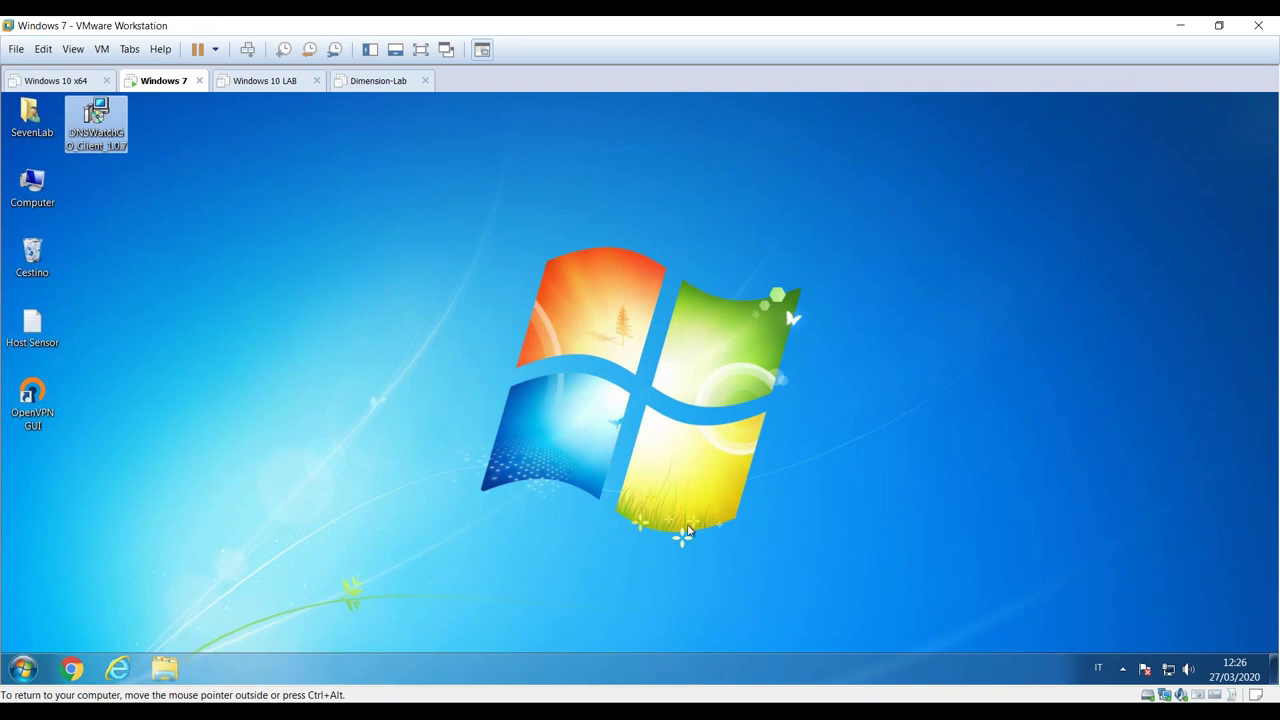
Check the protection status of the WatchGuard client on the Windows 7 machine, then dismiss the status window.
{"action": "left_click", "coordinate": [1122, 668]}
{"action": "mouse_move", "coordinate": [1118, 596]}
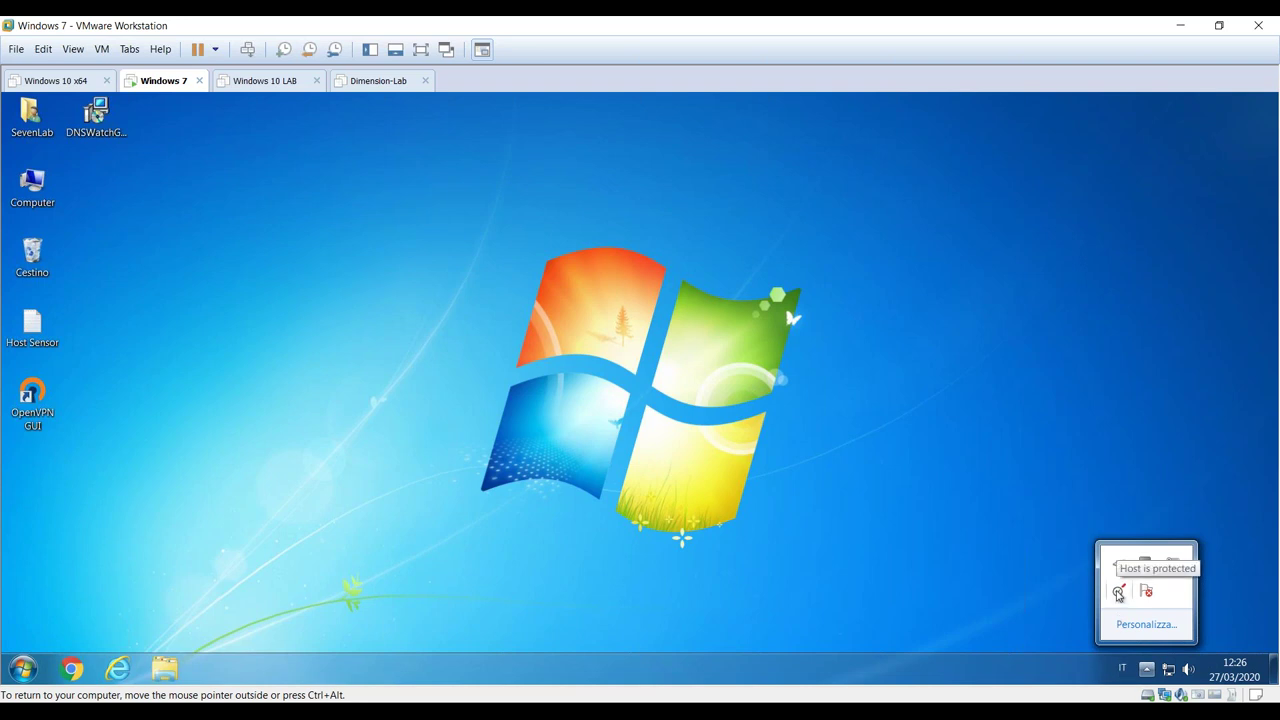
{"action": "left_click", "coordinate": [1118, 592]}
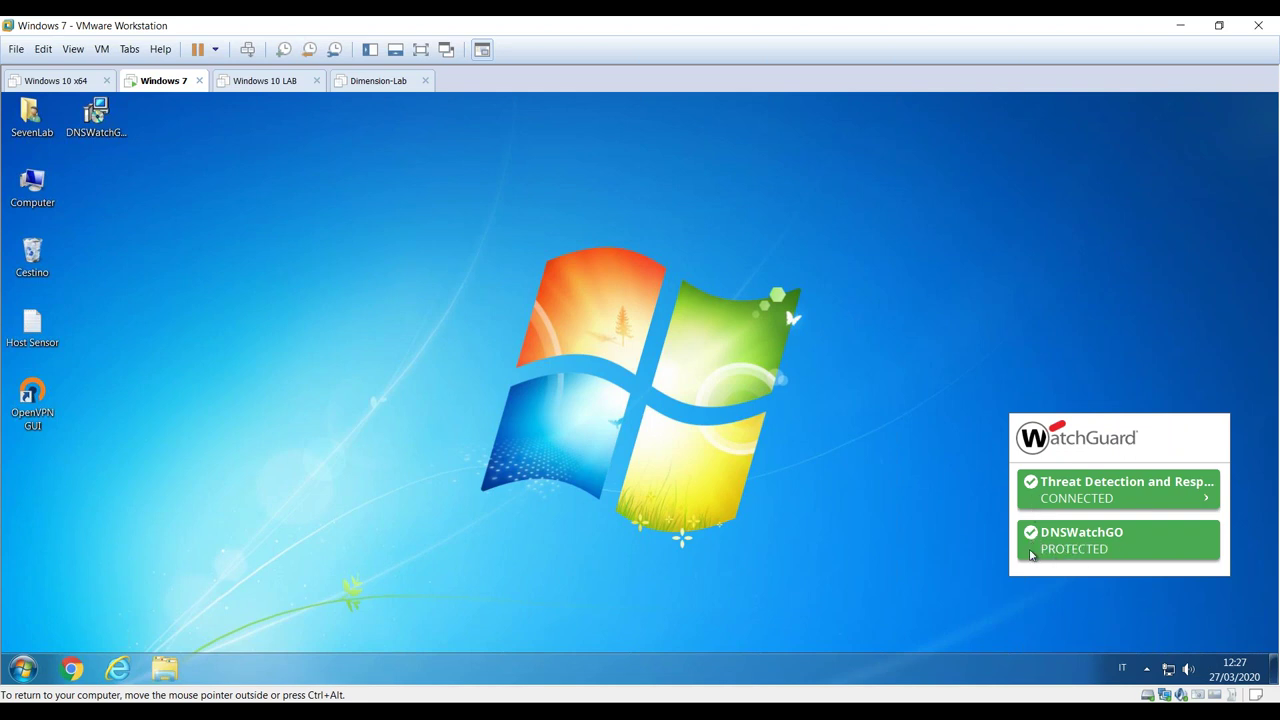
{"action": "left_click", "coordinate": [724, 438]}
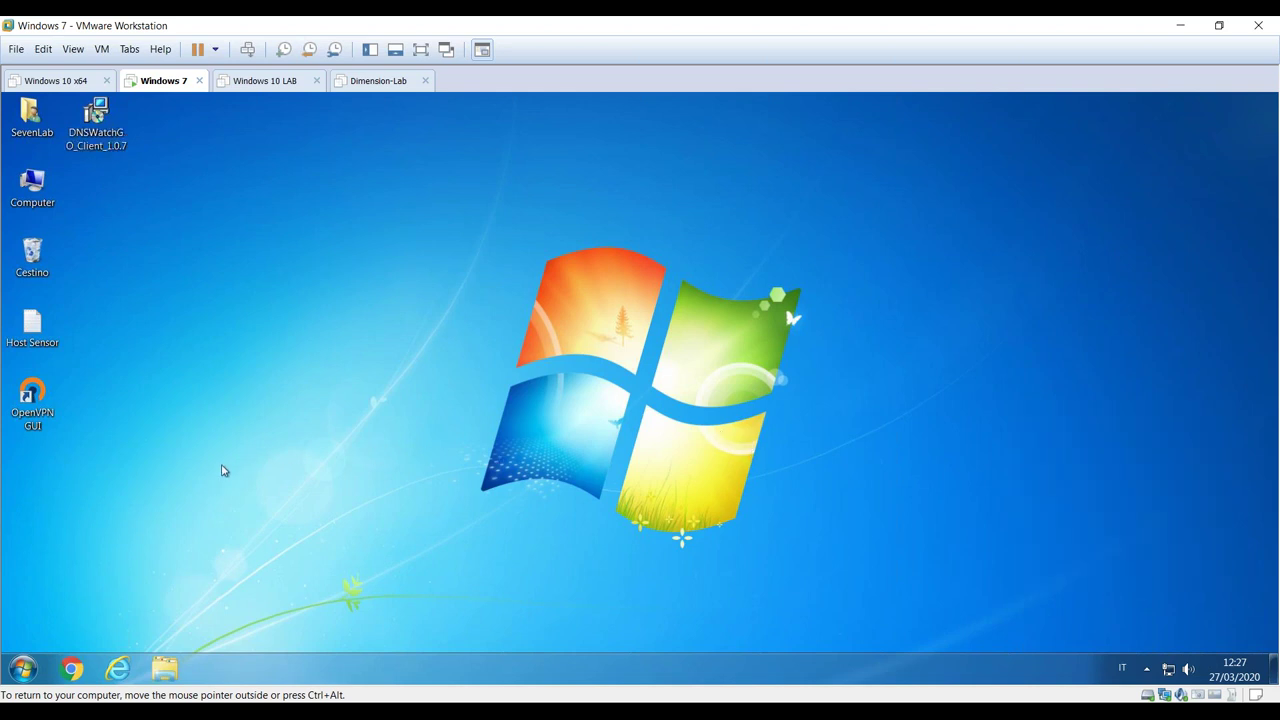
Open Chrome on the virtual machine and go to netflix-usa.net to test the phishing protection.
{"action": "left_click", "coordinate": [72, 670]}
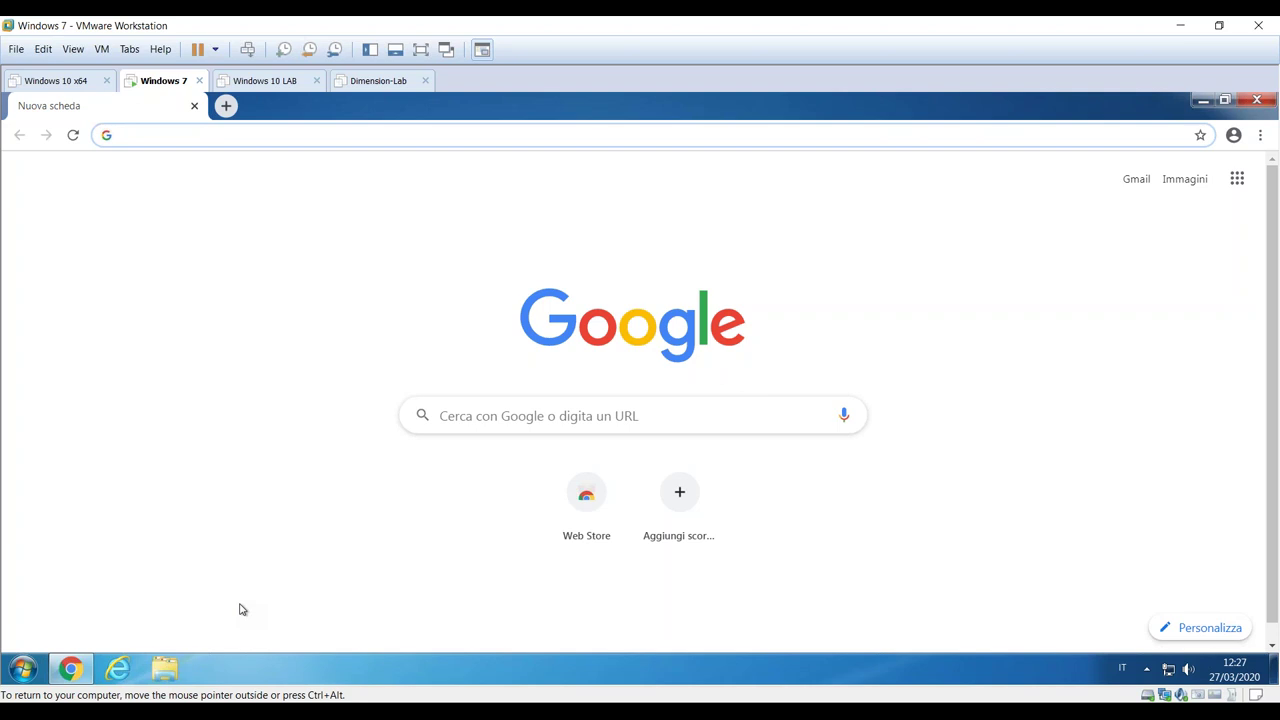
{"action": "type", "text": "netflix-usa.net"}
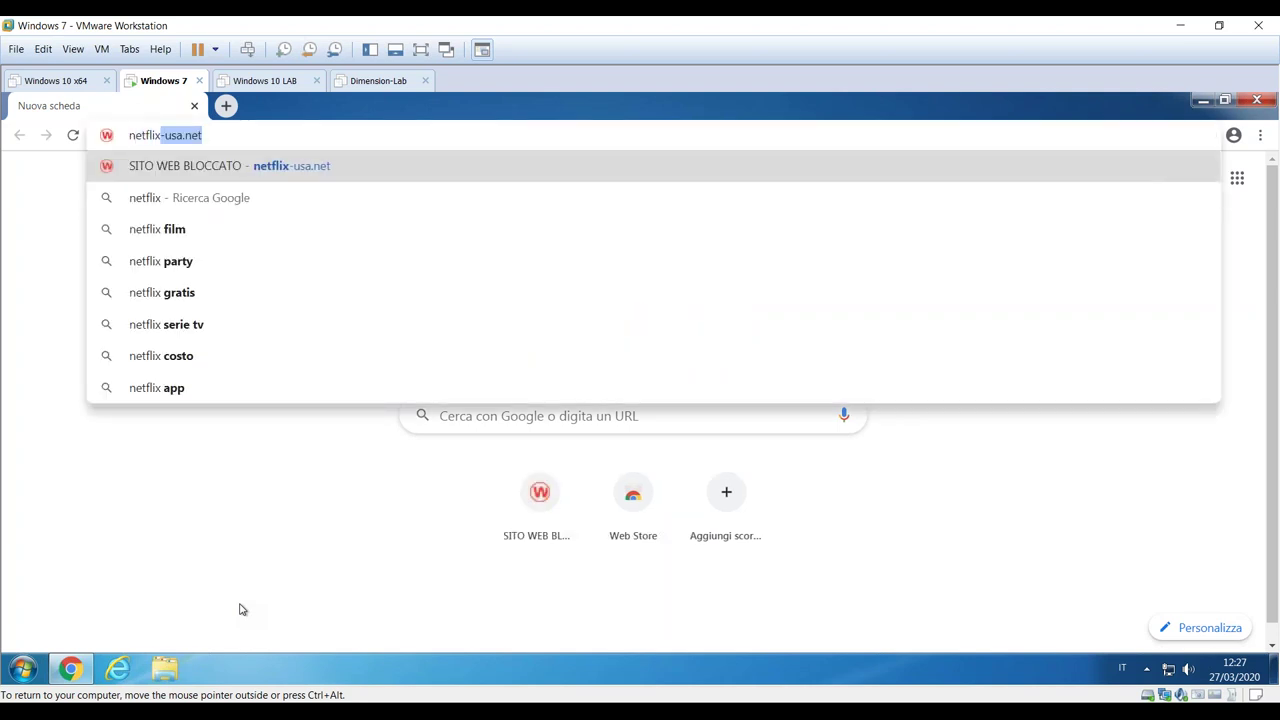
{"action": "key", "text": "Right"}
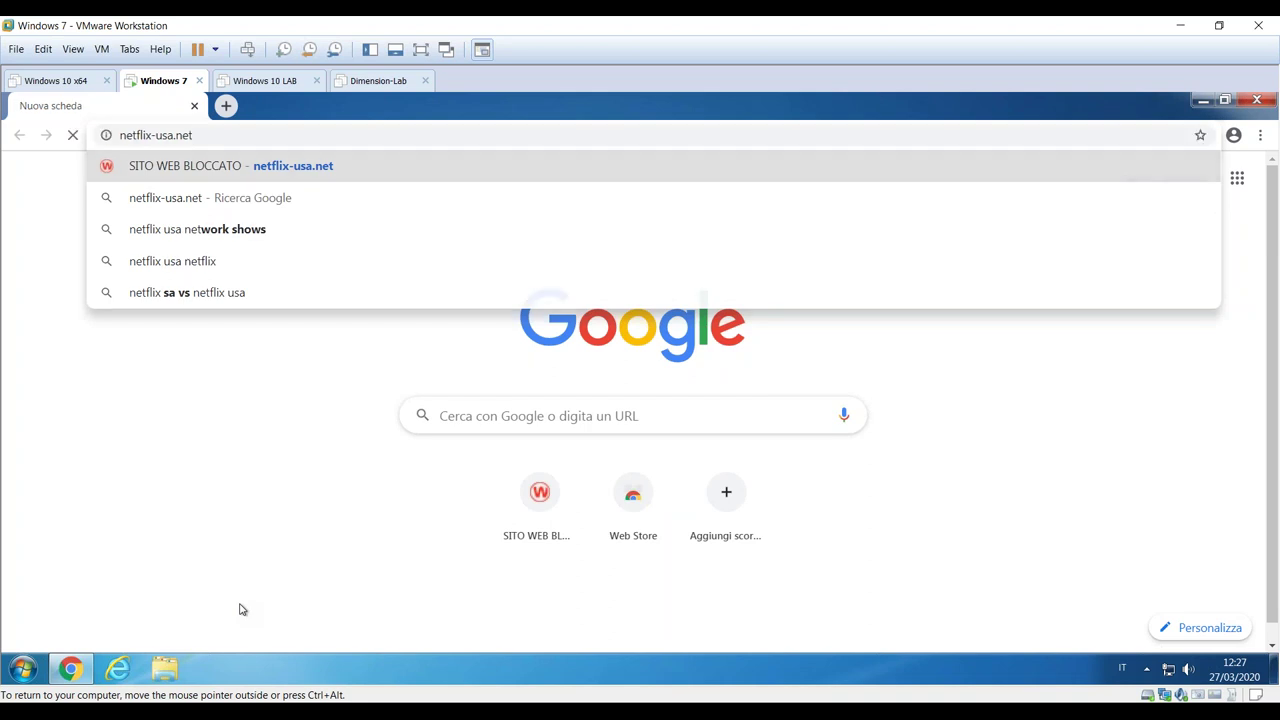
{"action": "key", "text": "Return"}
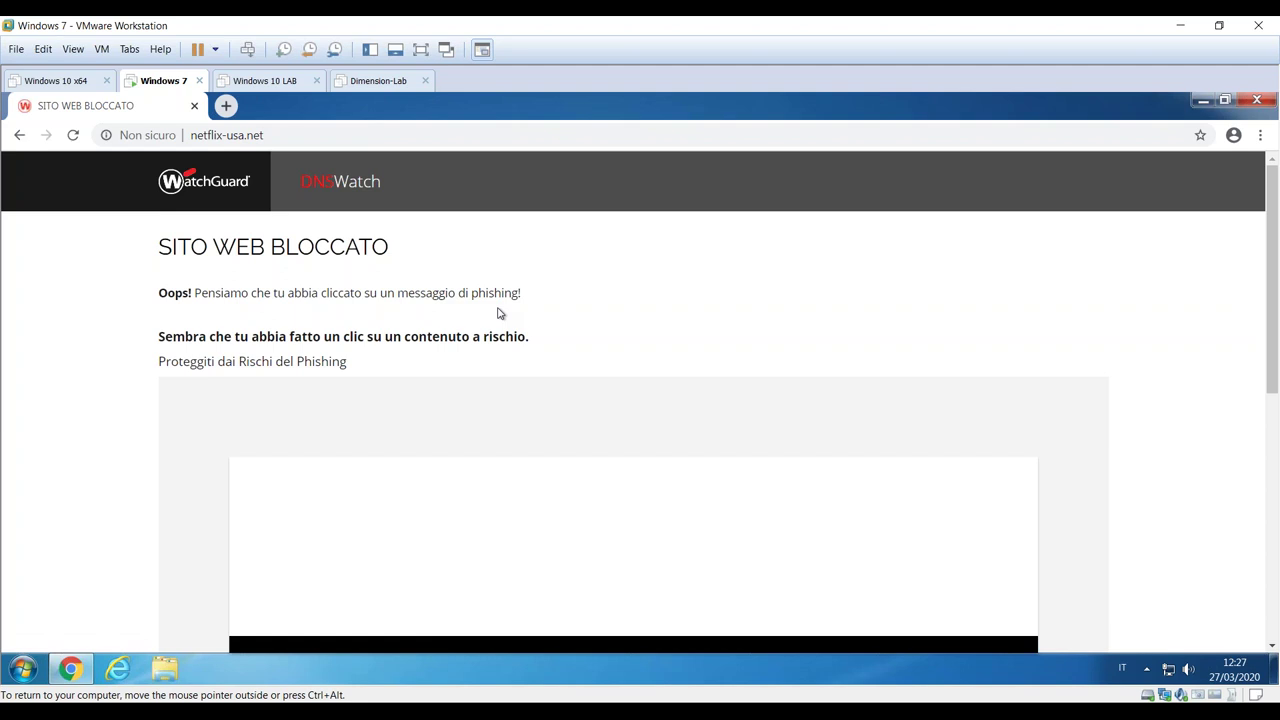
Choose Italian - Italiano as the language of the phishing training on the block page and go to the course.
{"action": "scroll", "coordinate": [497, 313], "scroll_direction": "down", "scroll_amount": 3}
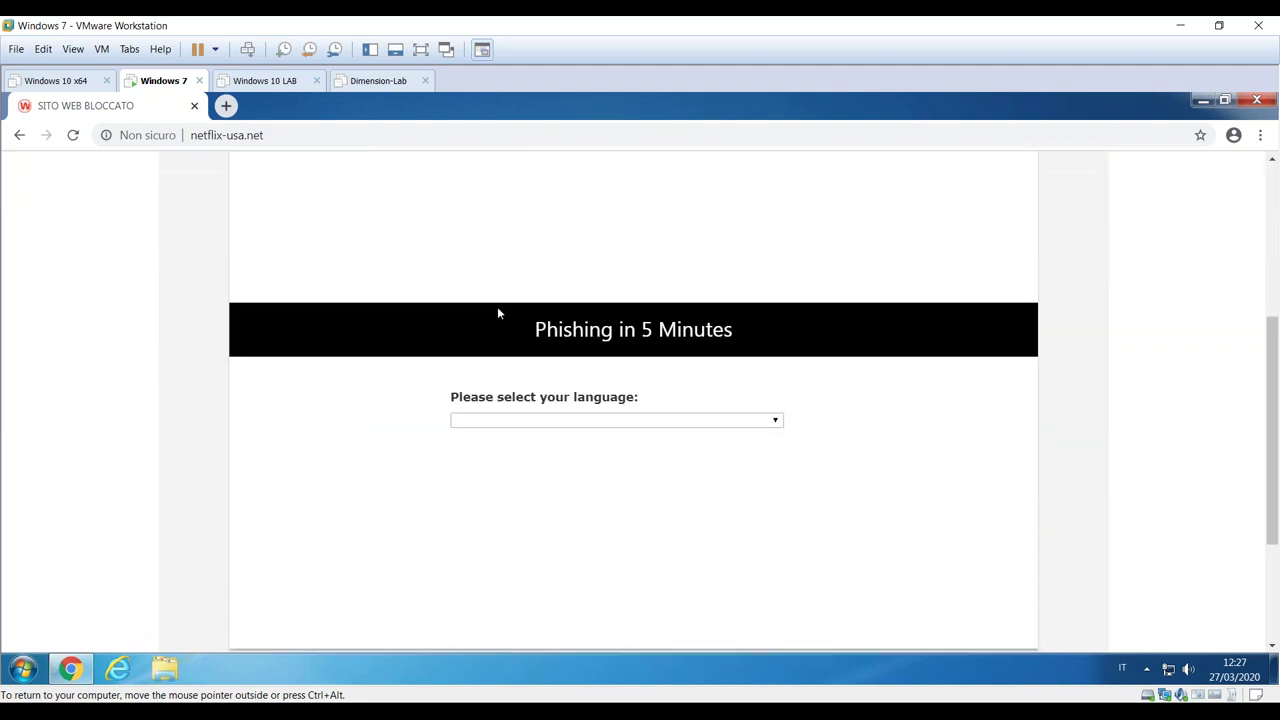
{"action": "scroll", "coordinate": [497, 313], "scroll_direction": "down", "scroll_amount": 1}
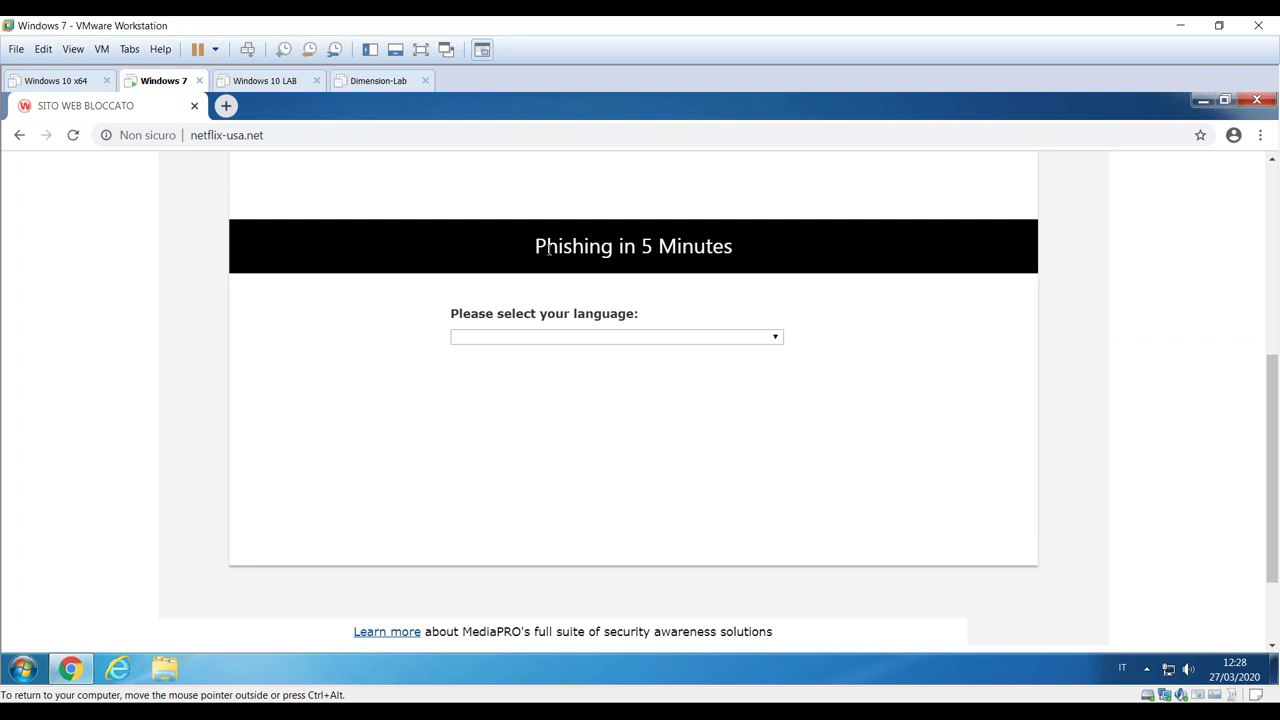
{"action": "scroll", "coordinate": [555, 265], "scroll_direction": "up", "scroll_amount": 2}
{"action": "scroll", "coordinate": [560, 277], "scroll_direction": "down", "scroll_amount": 2}
{"action": "left_click", "coordinate": [563, 337]}
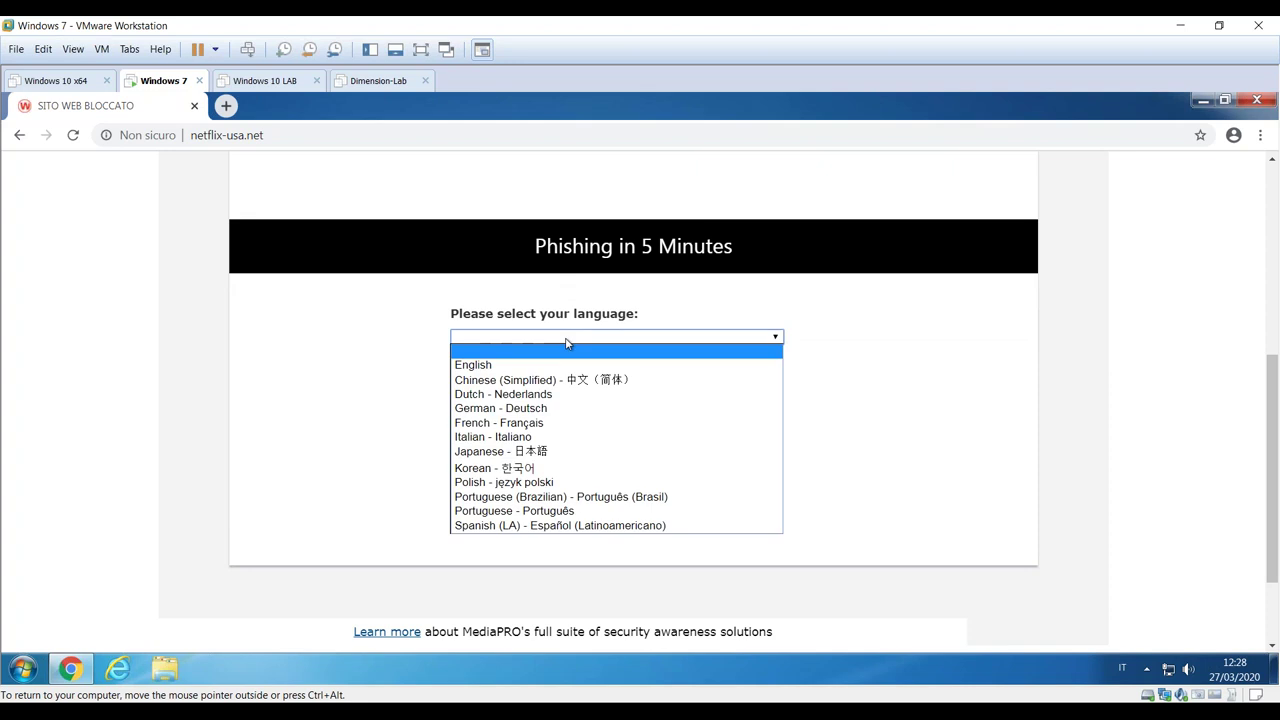
{"action": "left_click", "coordinate": [540, 437]}
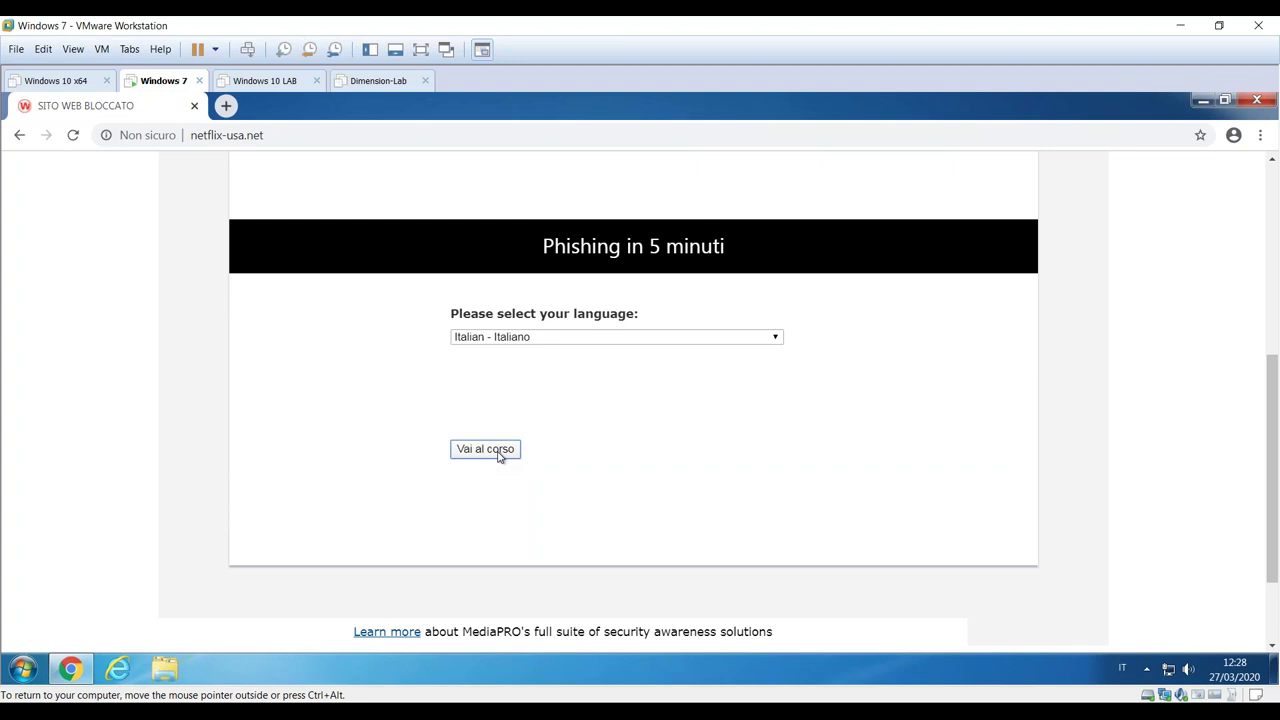
{"action": "left_click", "coordinate": [500, 455]}
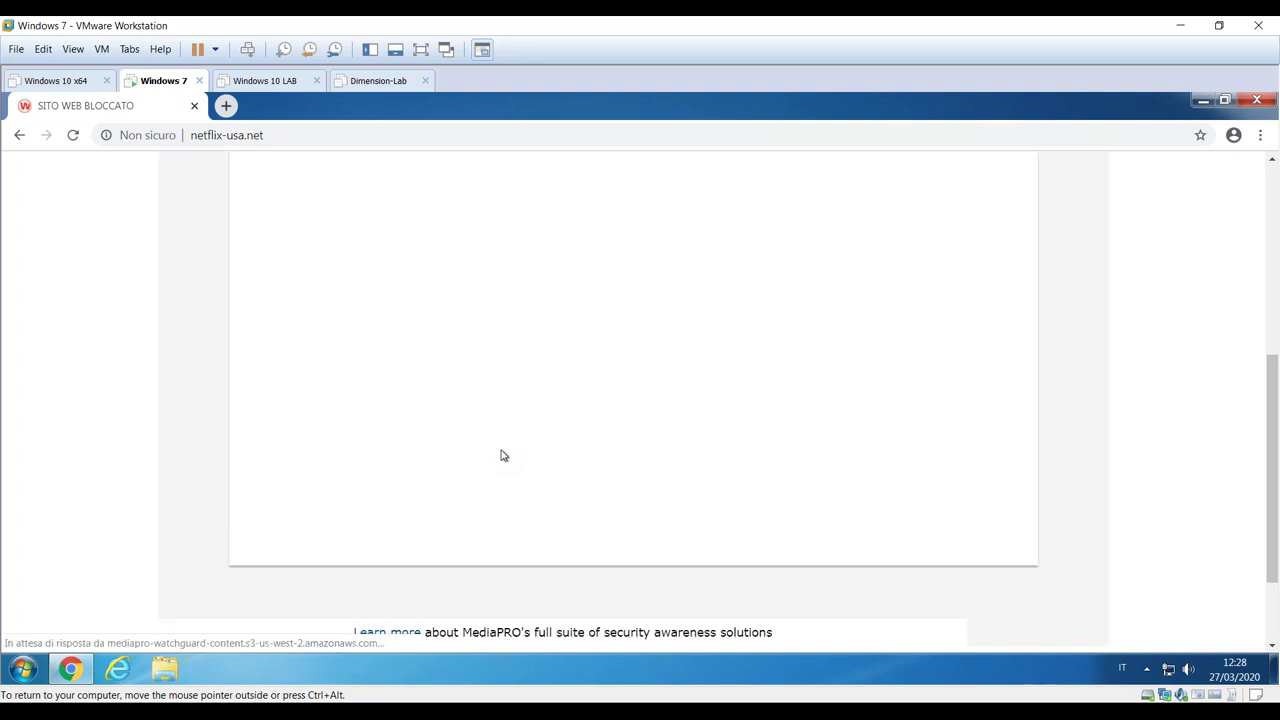
Start the phishing prevention course and view its first screen with the attack types.
{"action": "scroll", "coordinate": [592, 427], "scroll_direction": "up", "scroll_amount": 5}
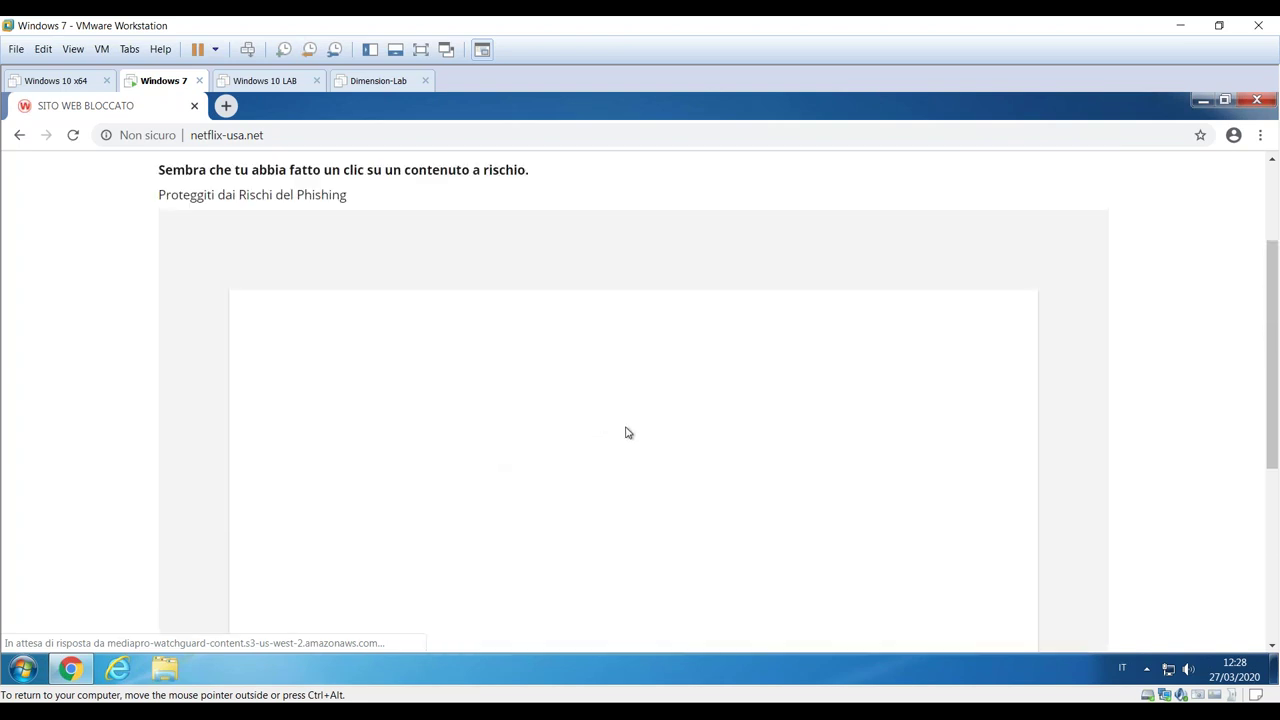
{"action": "scroll", "coordinate": [624, 430], "scroll_direction": "down", "scroll_amount": 1}
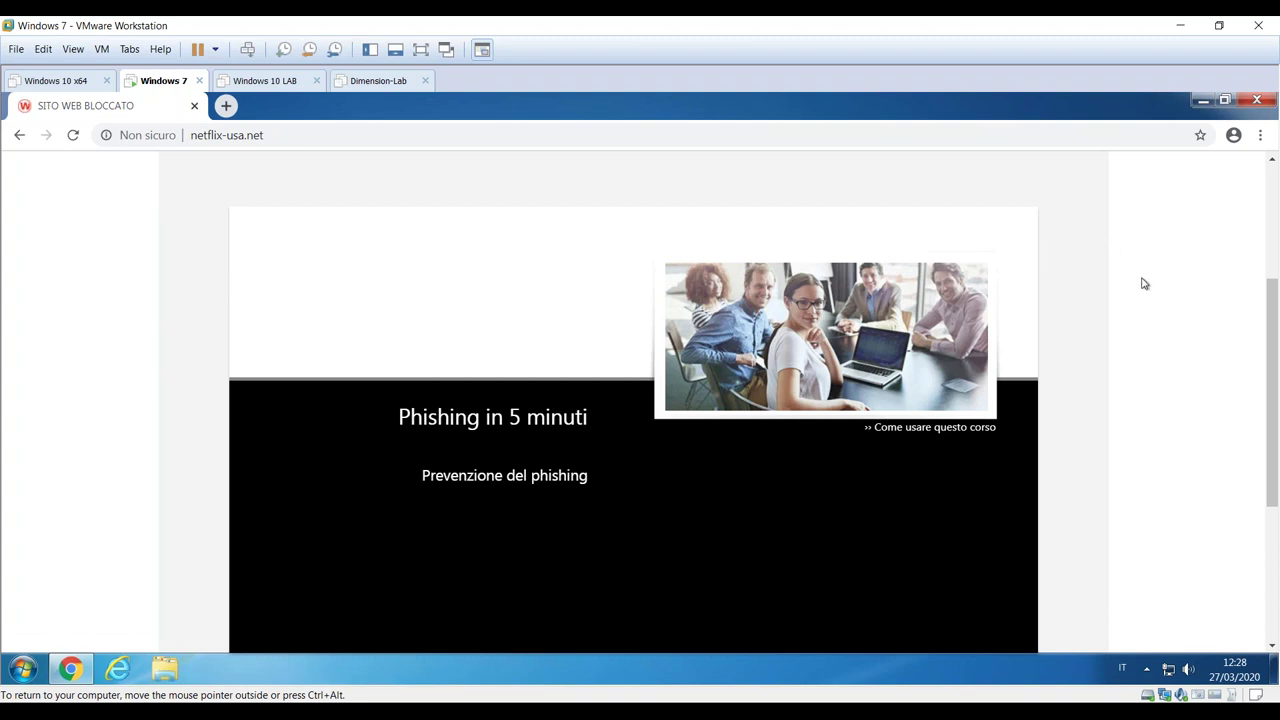
{"action": "scroll", "coordinate": [1141, 292], "scroll_direction": "down", "scroll_amount": 2}
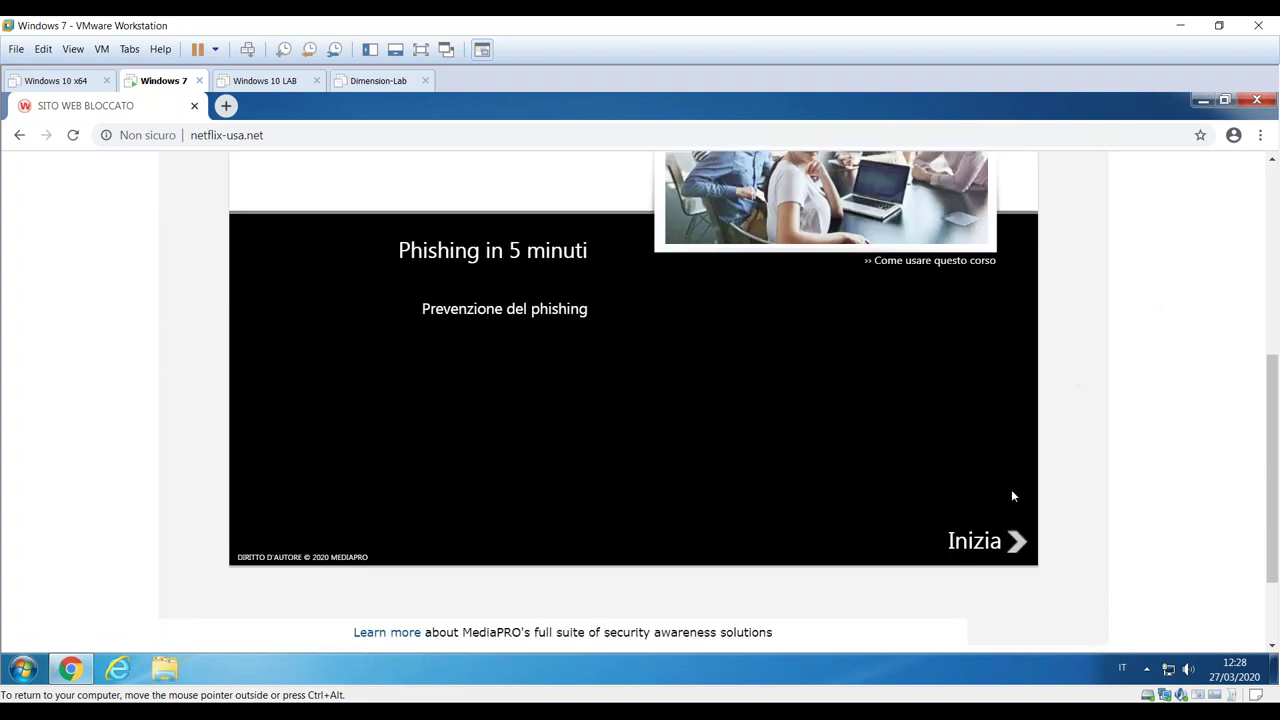
{"action": "left_click", "coordinate": [978, 545]}
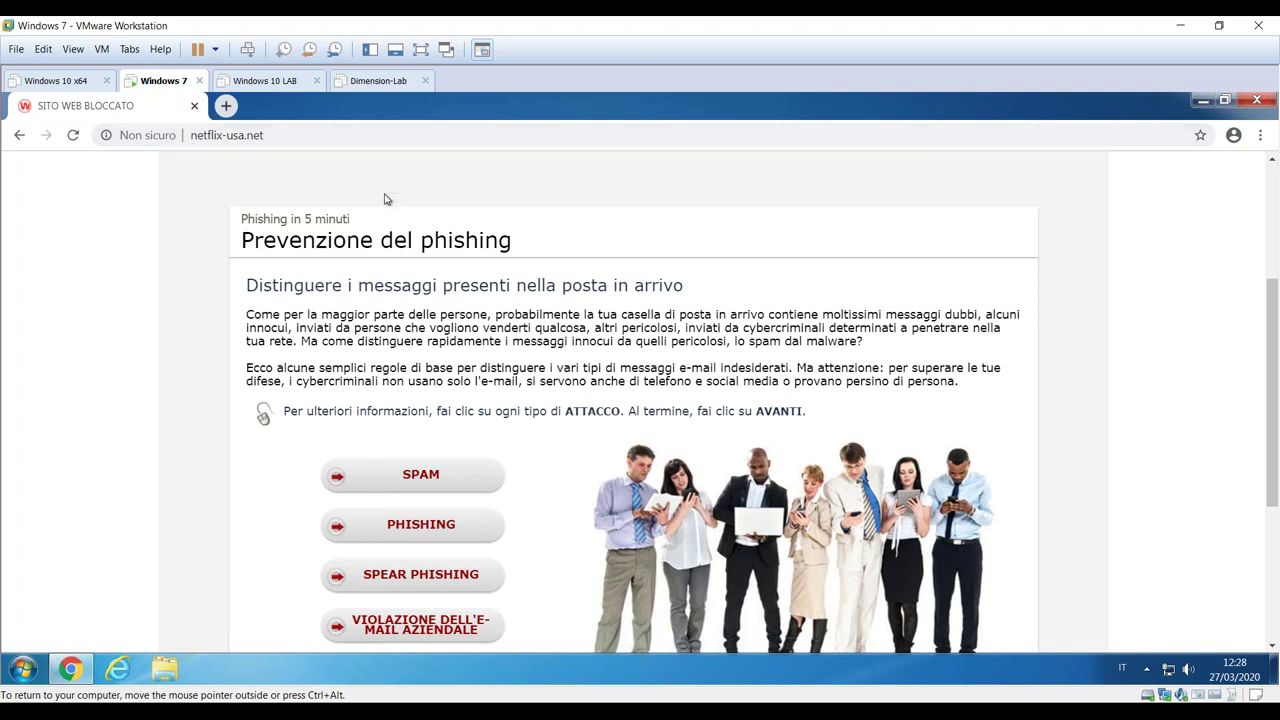
{"action": "scroll", "coordinate": [616, 396], "scroll_direction": "down", "scroll_amount": 1}
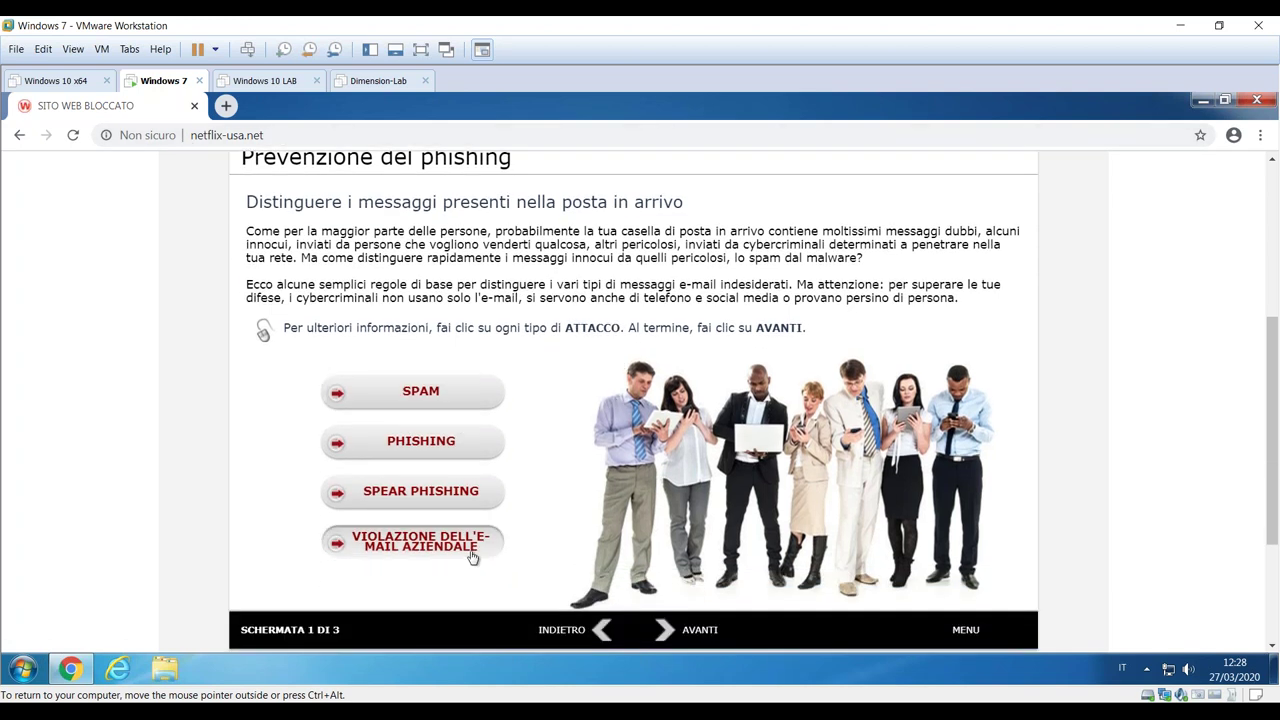
Return to the DNSWatch console in the host browser, open the Content Filtering settings, collapse the Default Policy details and review the existing policies.
{"action": "left_click", "coordinate": [1180, 25]}
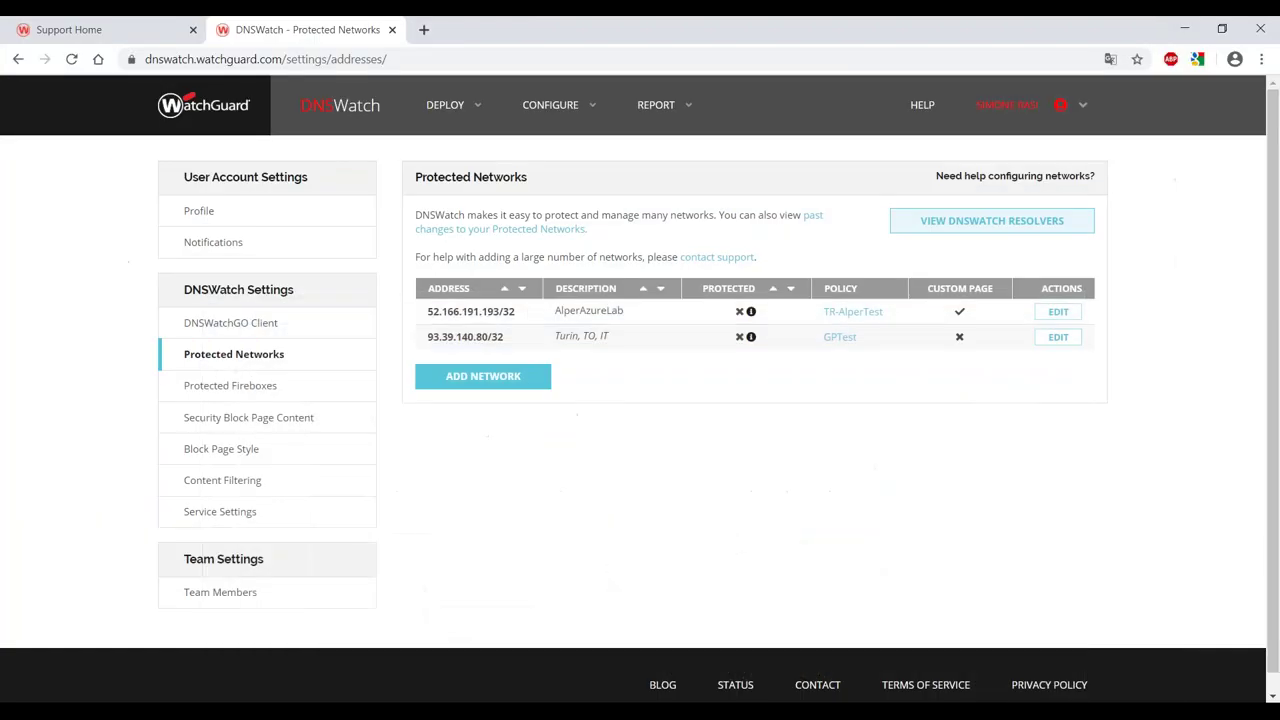
{"action": "left_click", "coordinate": [226, 487]}
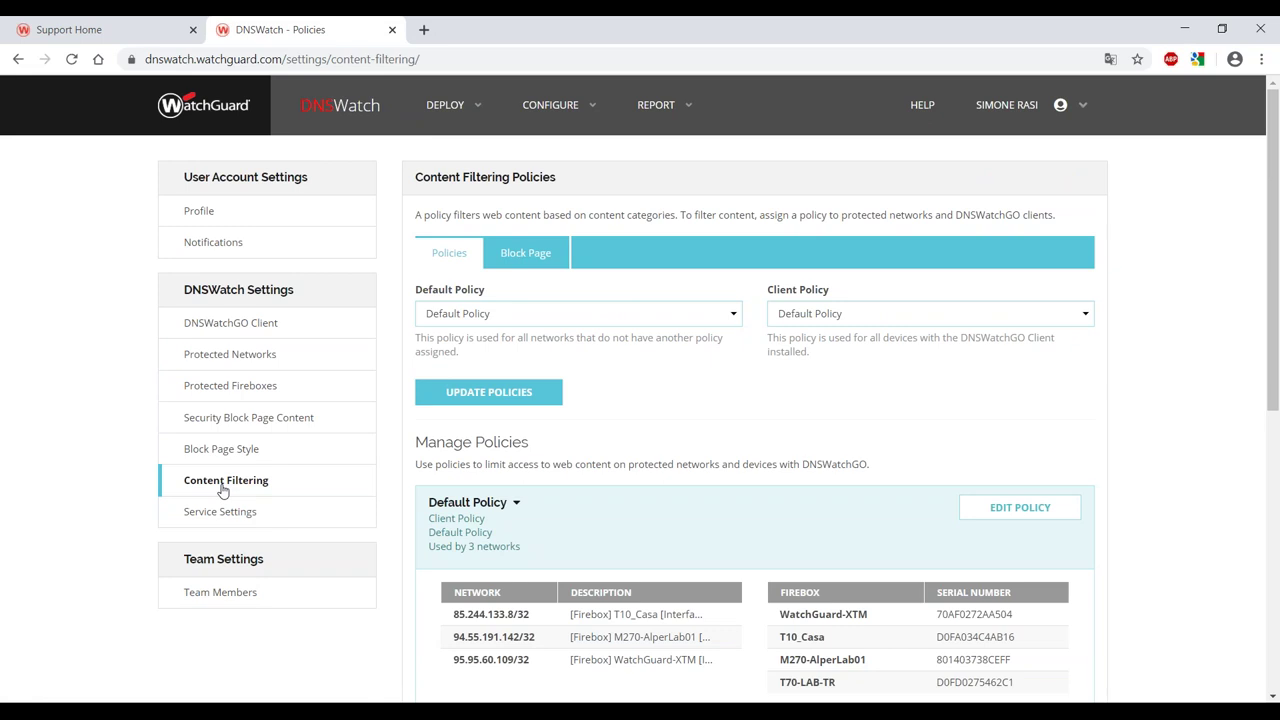
{"action": "left_click", "coordinate": [517, 503]}
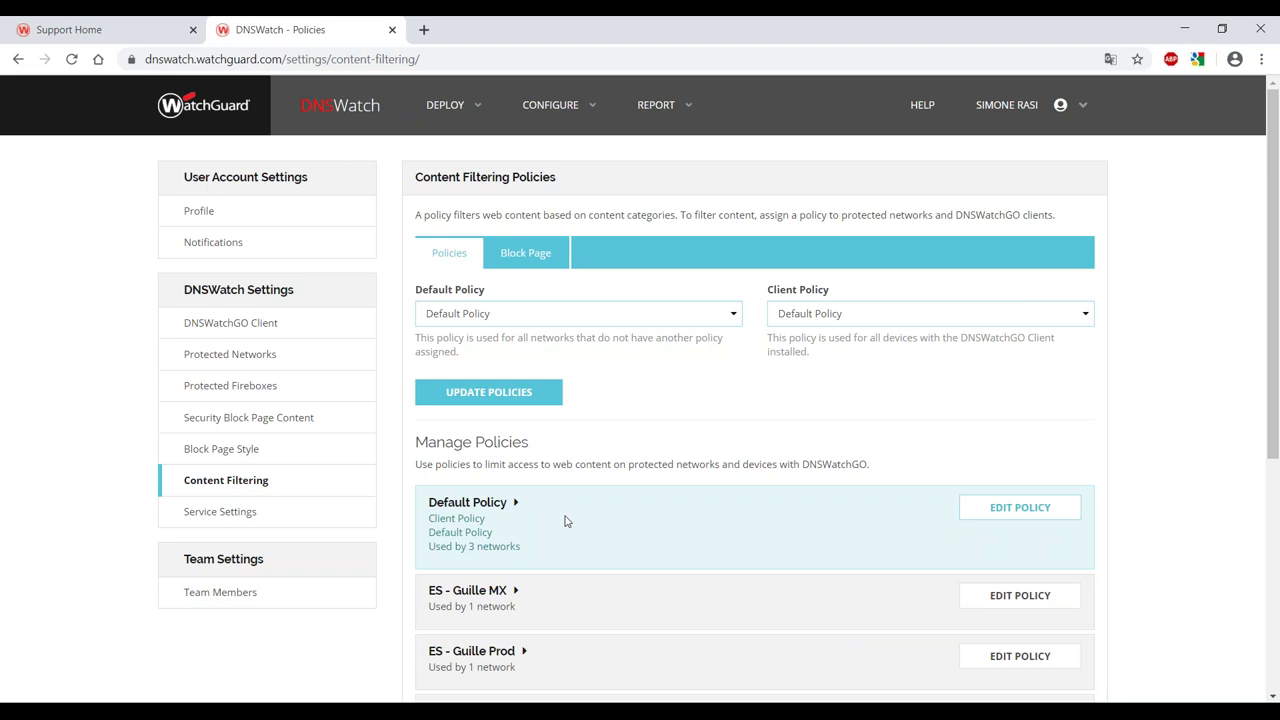
{"action": "scroll", "coordinate": [580, 542], "scroll_direction": "down", "scroll_amount": 1}
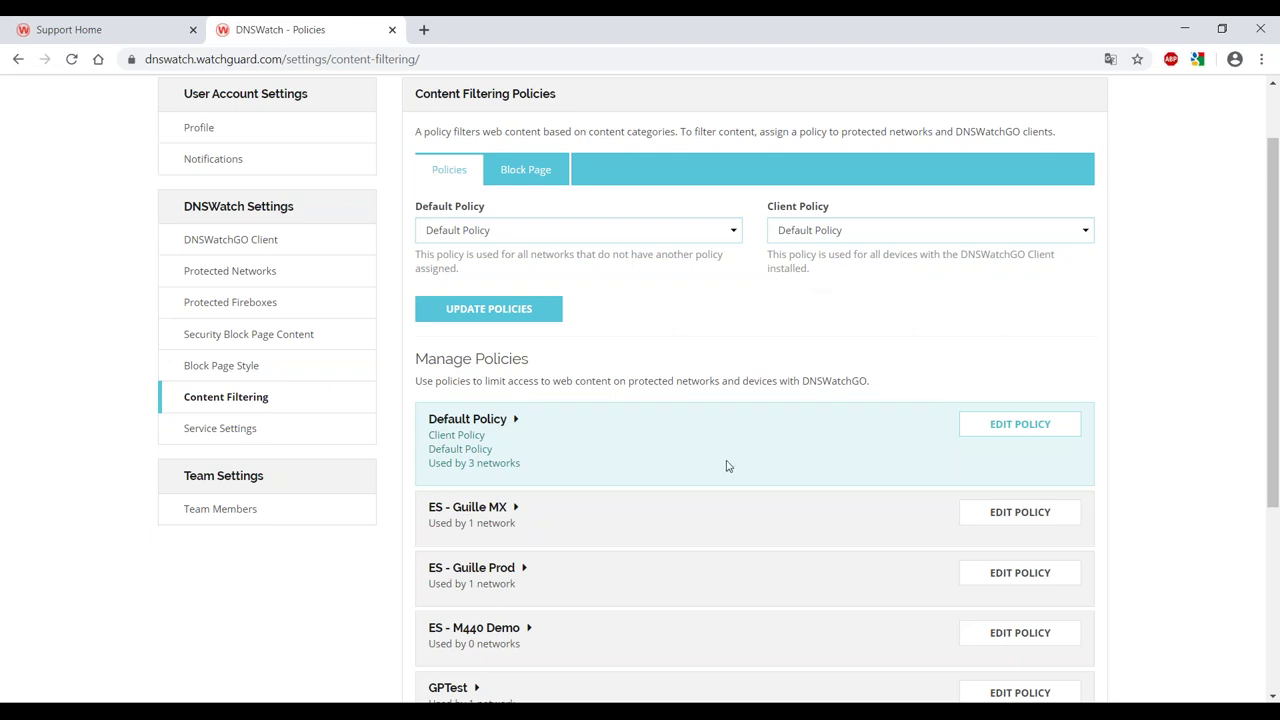
{"action": "scroll", "coordinate": [674, 485], "scroll_direction": "down", "scroll_amount": 3}
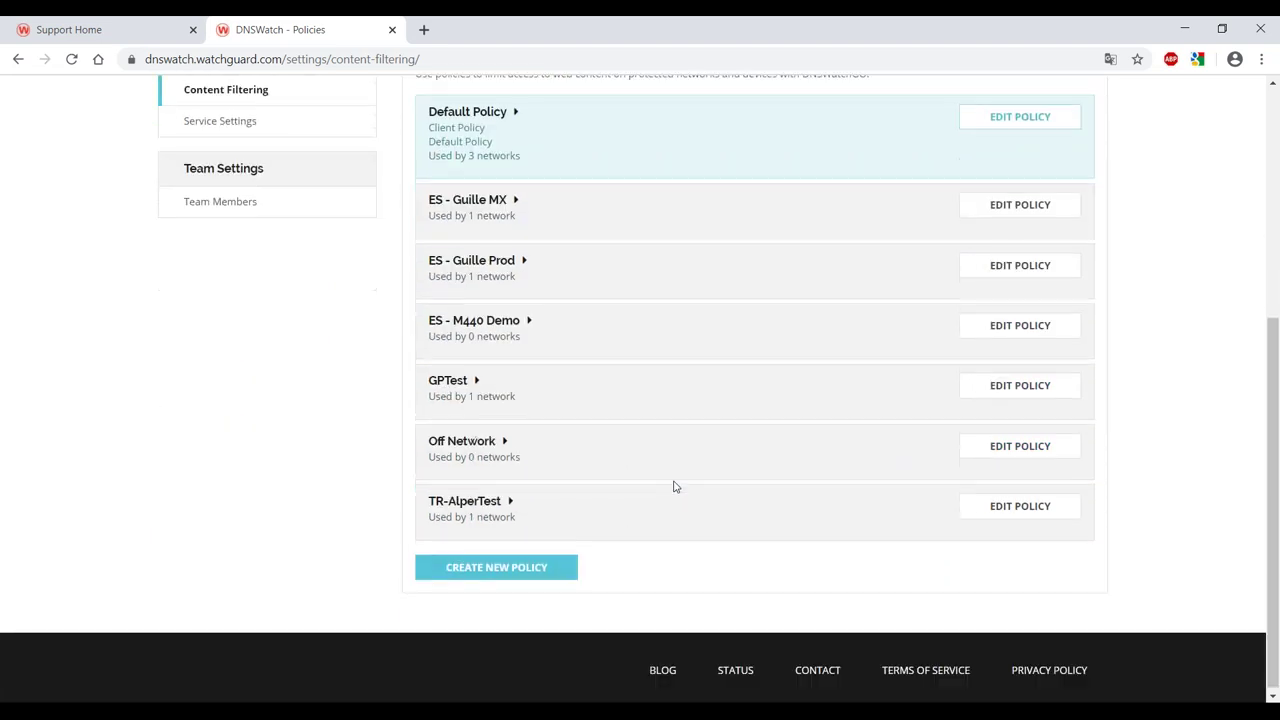
Create and save a new content filtering policy named webinar-test with Enforce Safe Search enabled.
{"action": "left_click", "coordinate": [508, 573]}
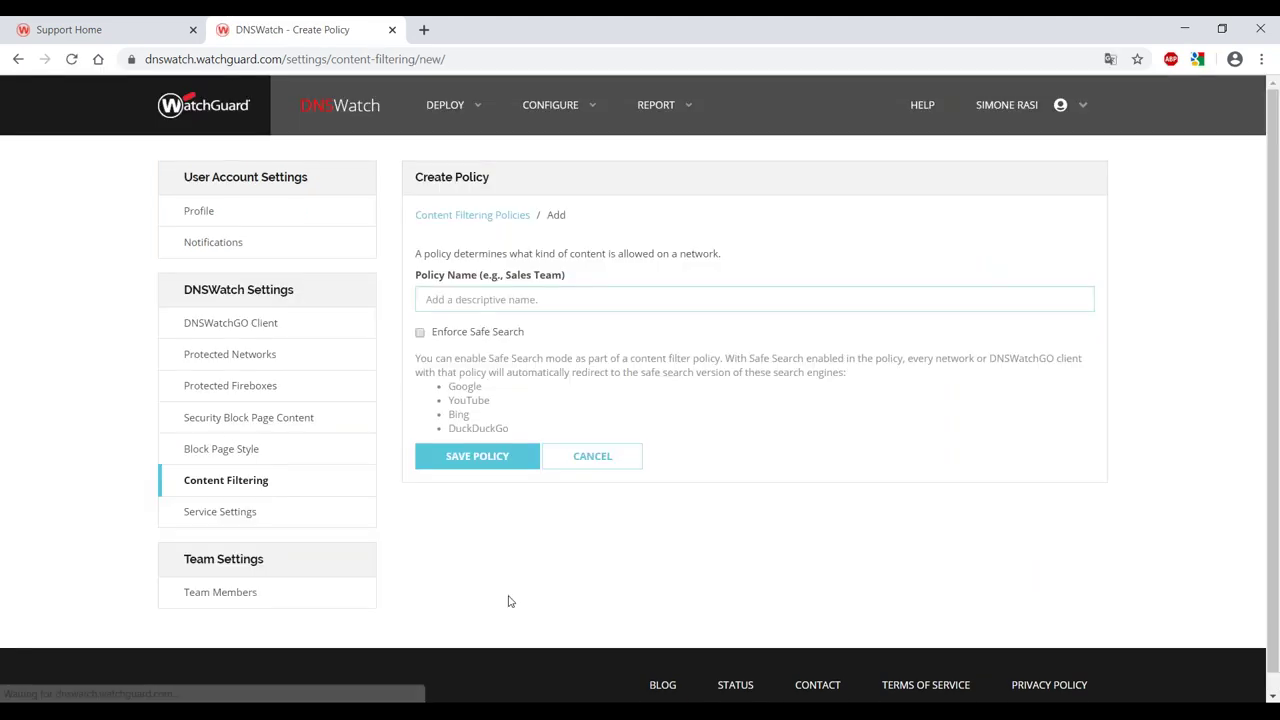
{"action": "left_click", "coordinate": [484, 299]}
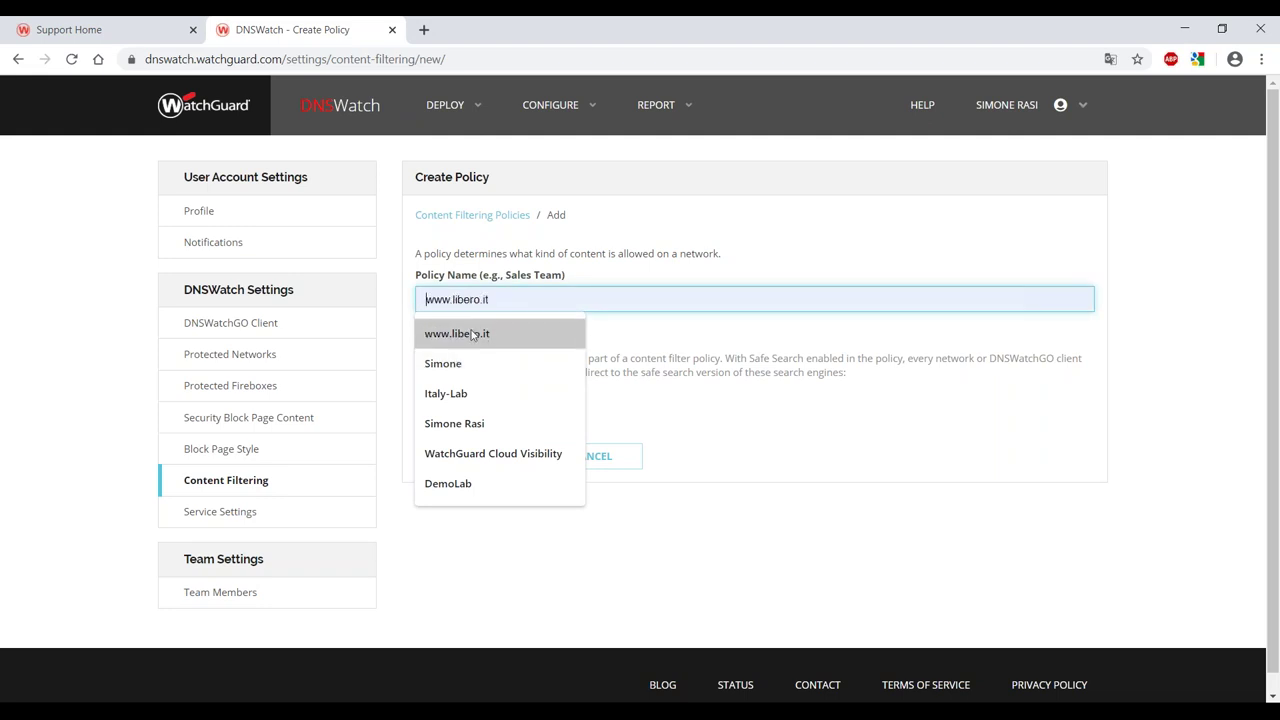
{"action": "type", "text": "webinar te"}
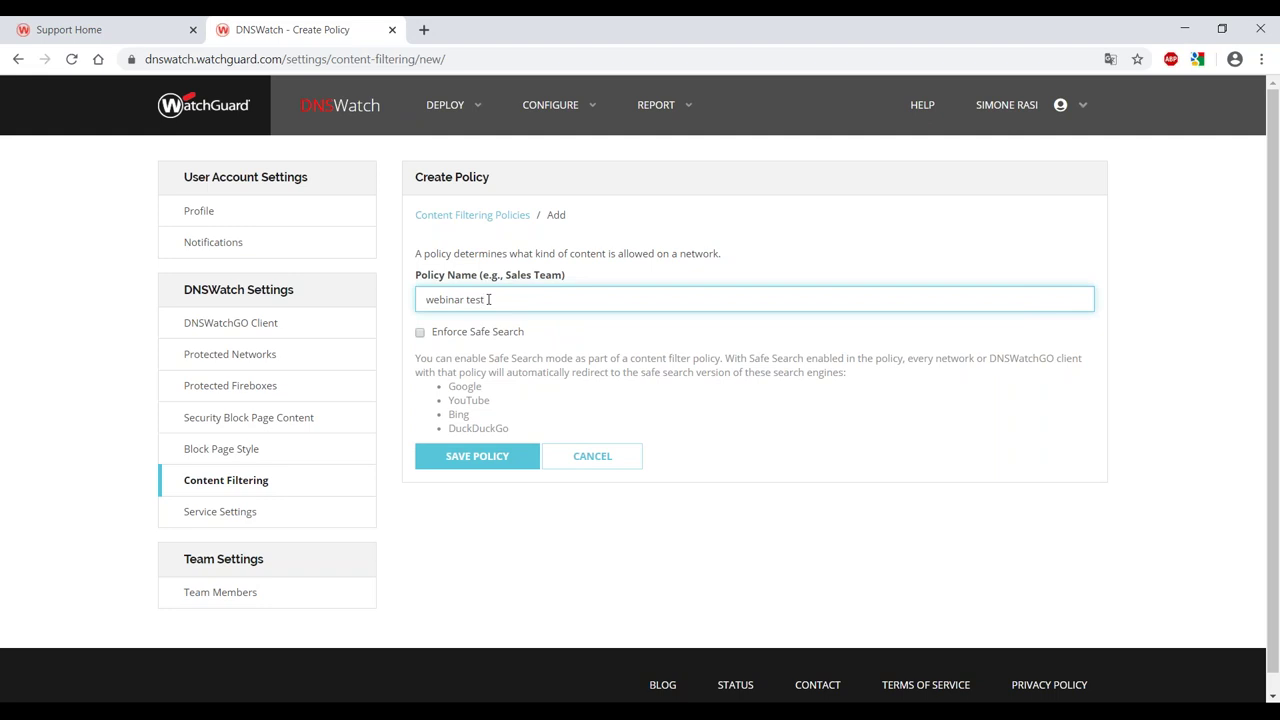
{"action": "key", "text": "BackSpace"}
{"action": "type", "text": "-"}
{"action": "left_click", "coordinate": [420, 336]}
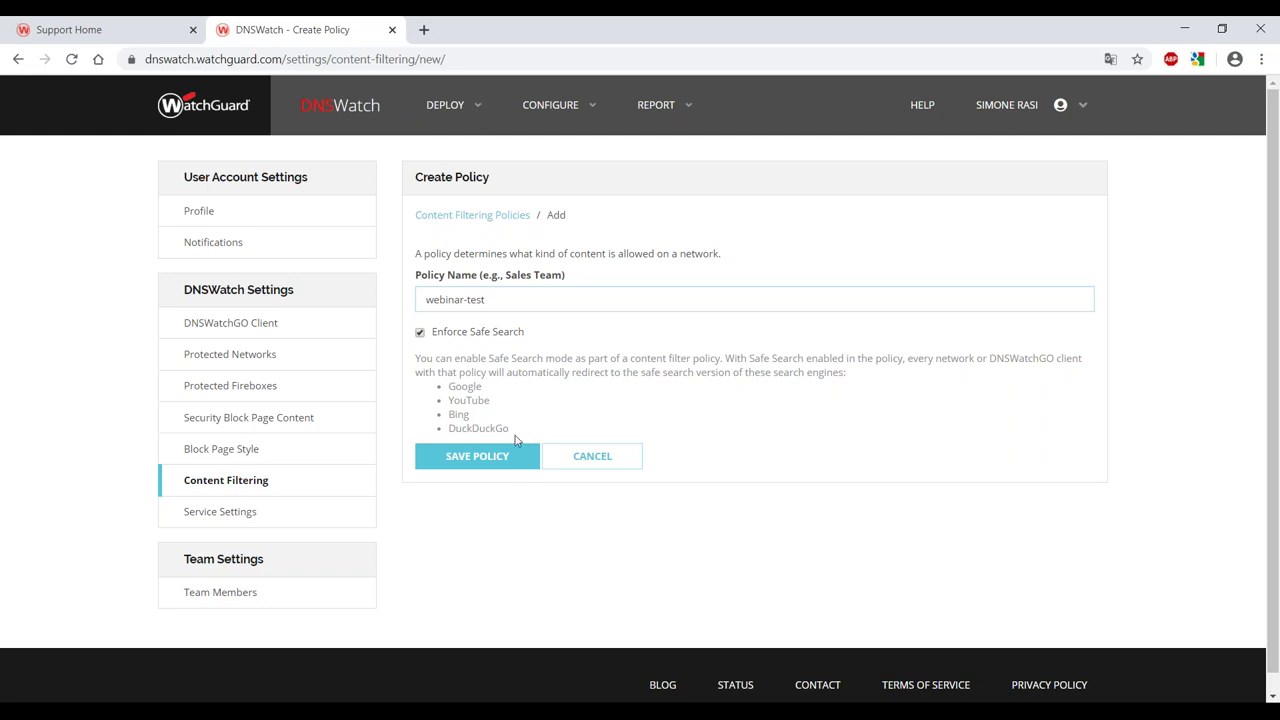
{"action": "left_click", "coordinate": [485, 468]}
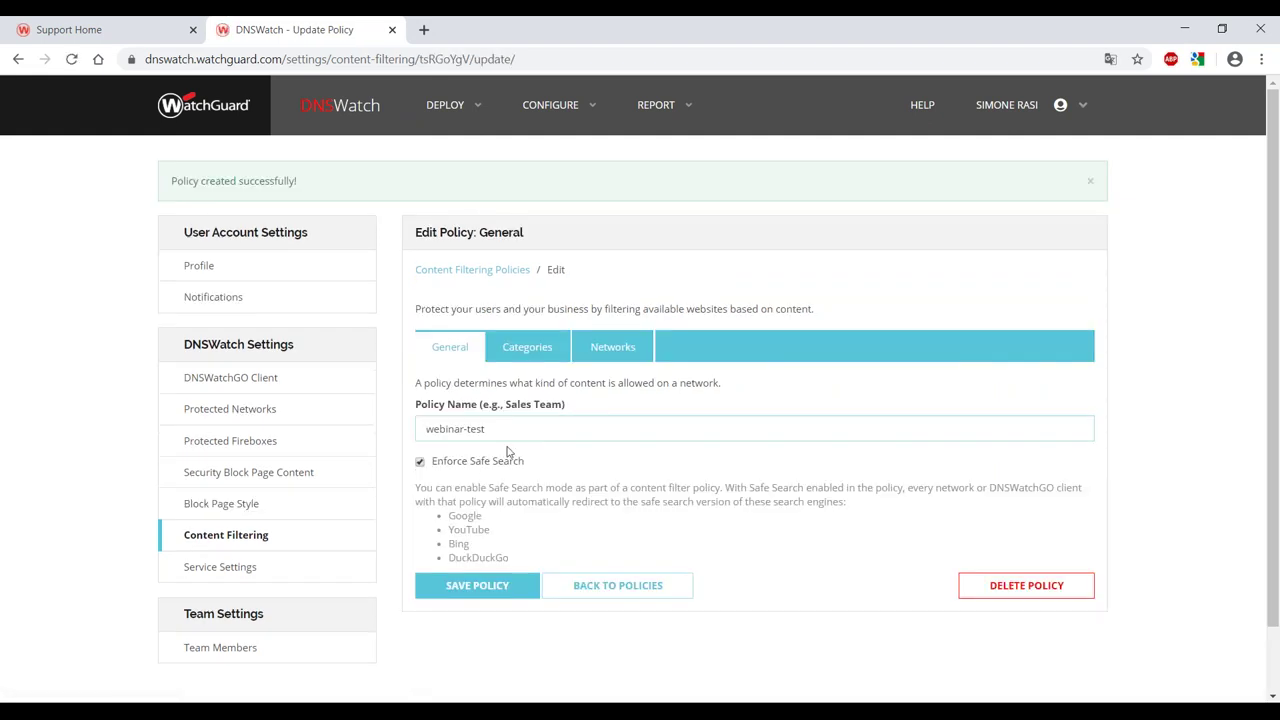
In the webinar-test policy's content categories, select Adult Material, Gambling and Intolerance for blocking.
{"action": "left_click", "coordinate": [530, 362]}
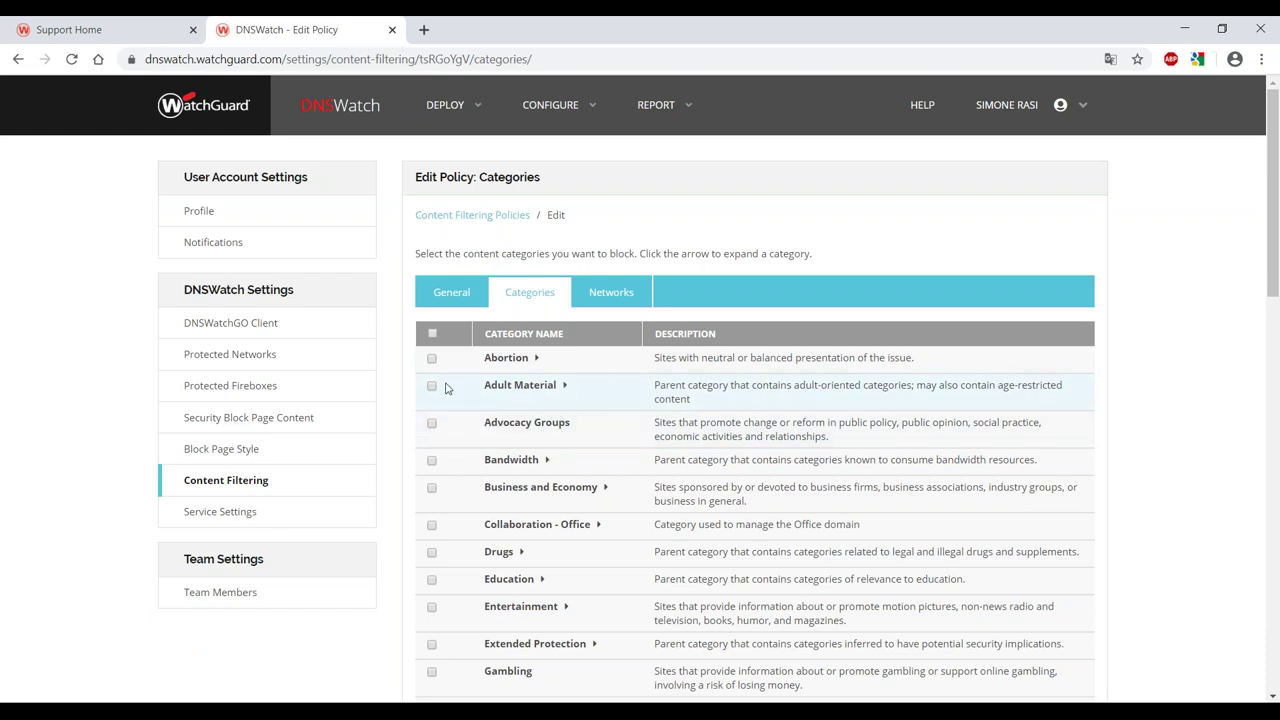
{"action": "scroll", "coordinate": [464, 414], "scroll_direction": "down", "scroll_amount": 2}
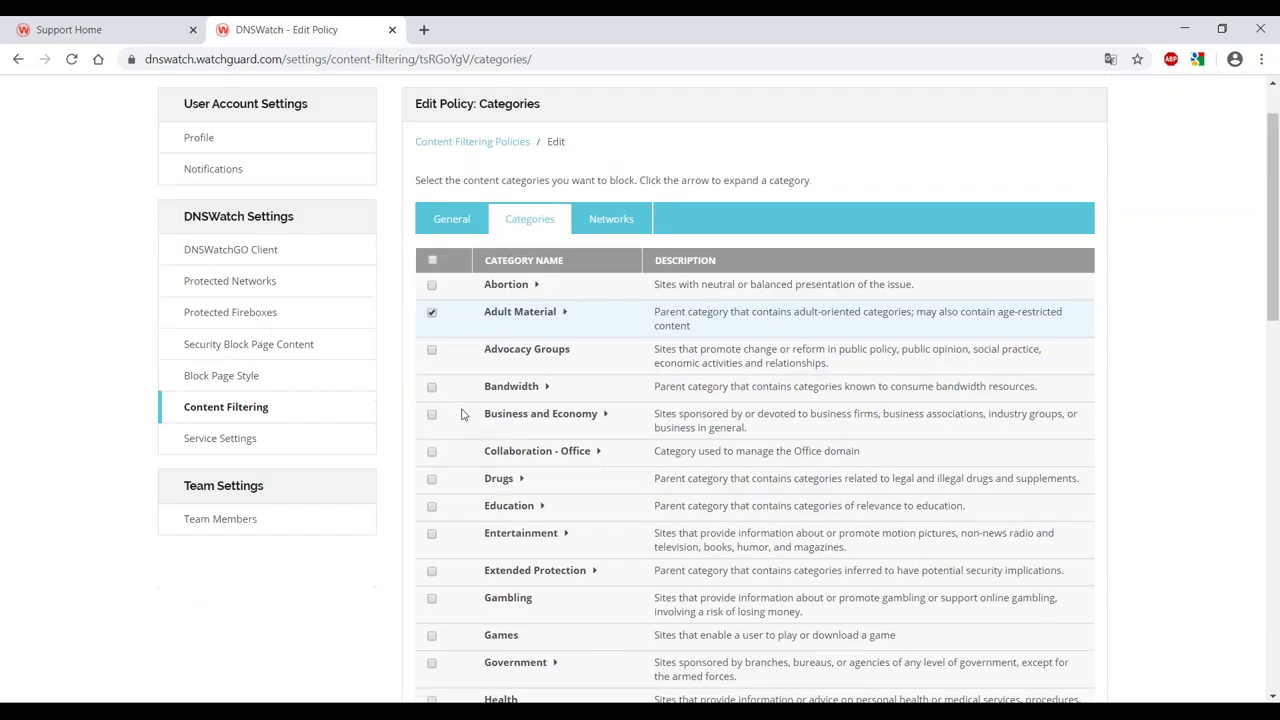
{"action": "scroll", "coordinate": [462, 414], "scroll_direction": "down", "scroll_amount": 2}
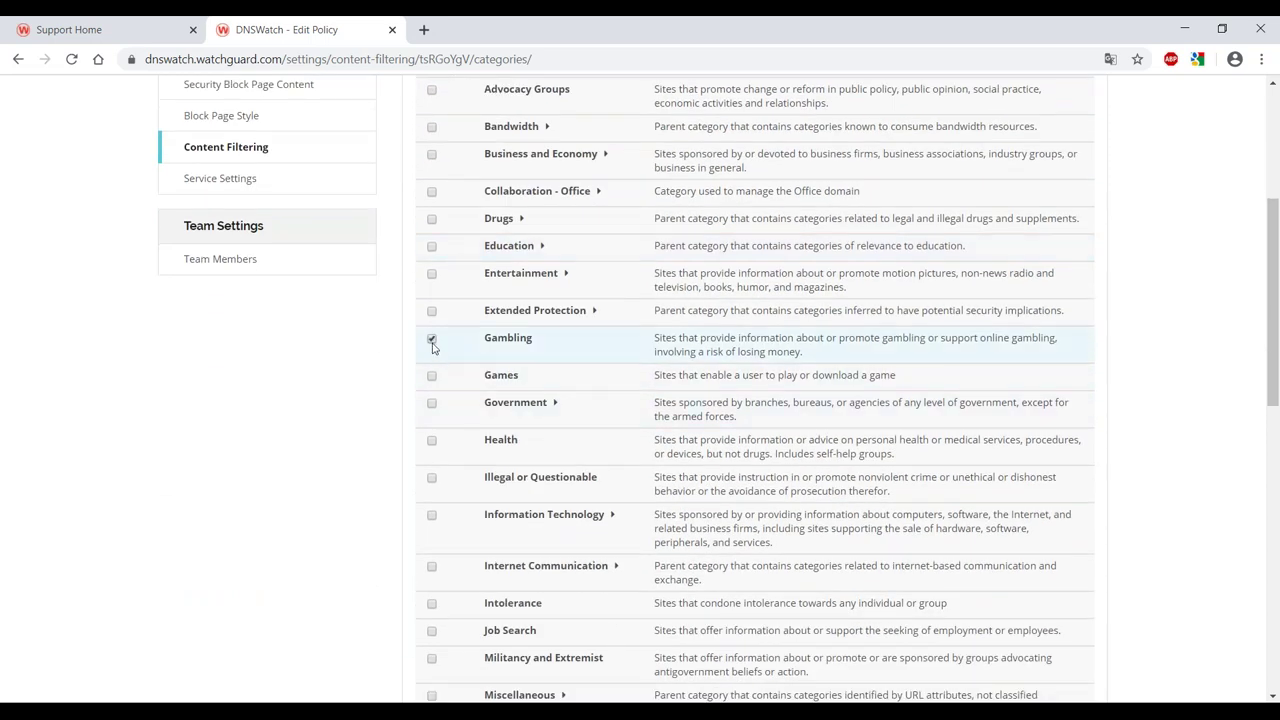
{"action": "scroll", "coordinate": [434, 350], "scroll_direction": "down", "scroll_amount": 3}
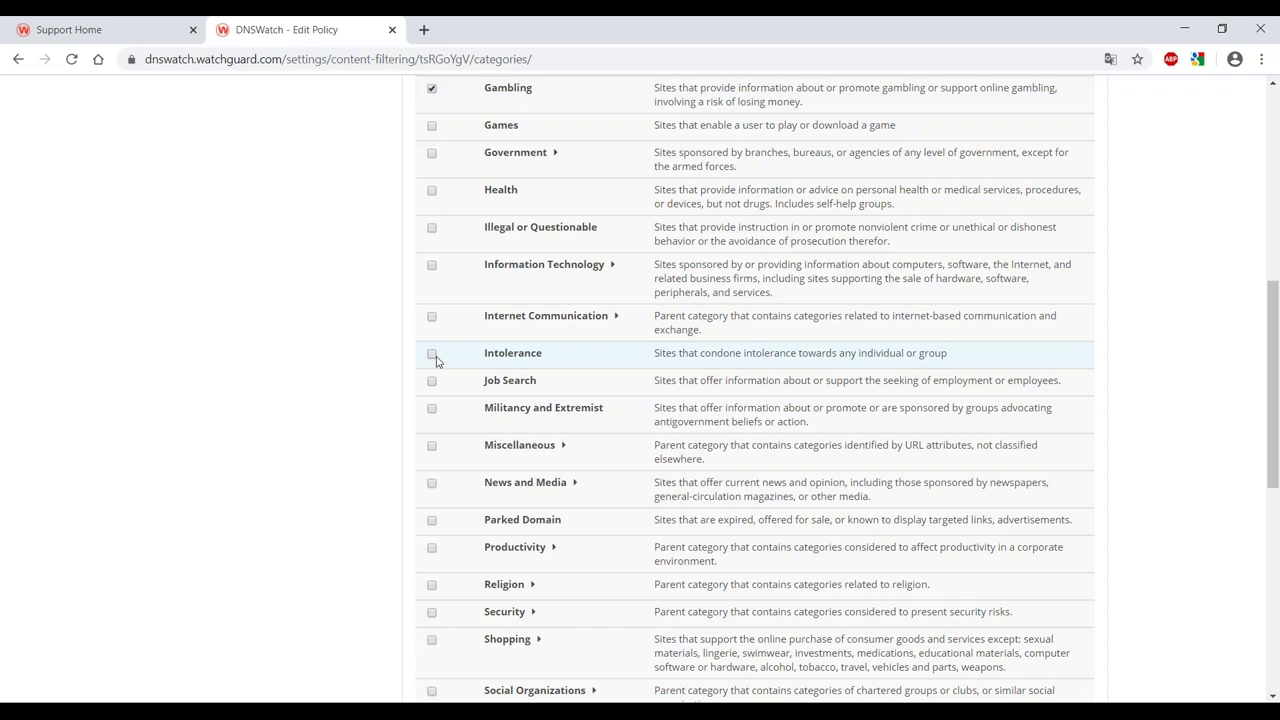
{"action": "scroll", "coordinate": [434, 360], "scroll_direction": "down", "scroll_amount": 2}
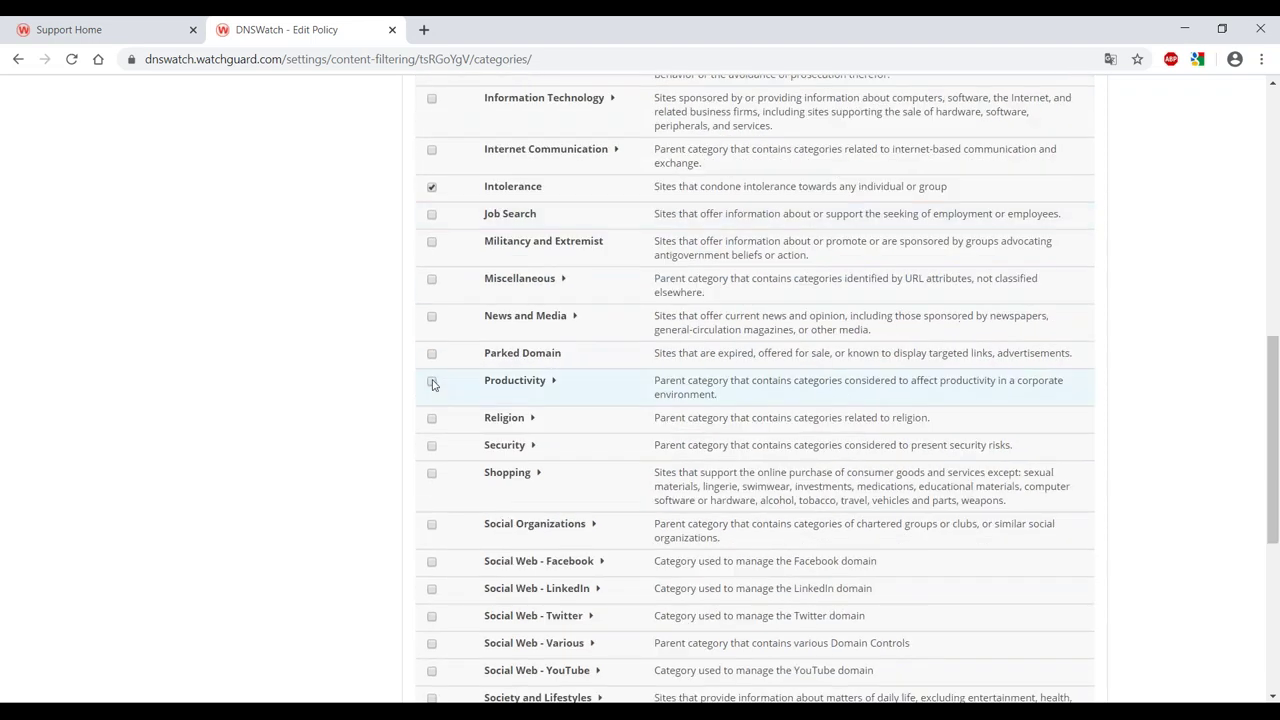
Select the Security category for blocking, expand it to review its subcategories, and collapse it again.
{"action": "left_click", "coordinate": [432, 447]}
{"action": "left_click", "coordinate": [533, 448]}
{"action": "scroll", "coordinate": [540, 470], "scroll_direction": "down", "scroll_amount": 3}
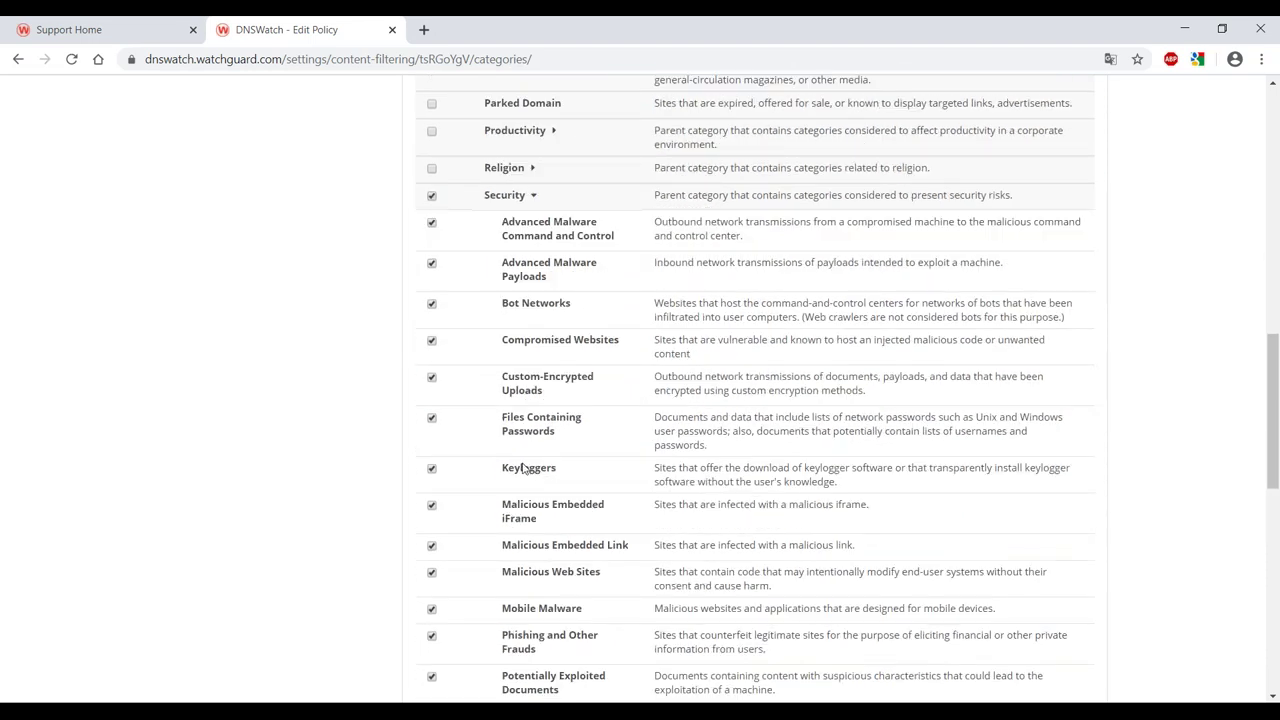
{"action": "scroll", "coordinate": [522, 468], "scroll_direction": "down", "scroll_amount": 1}
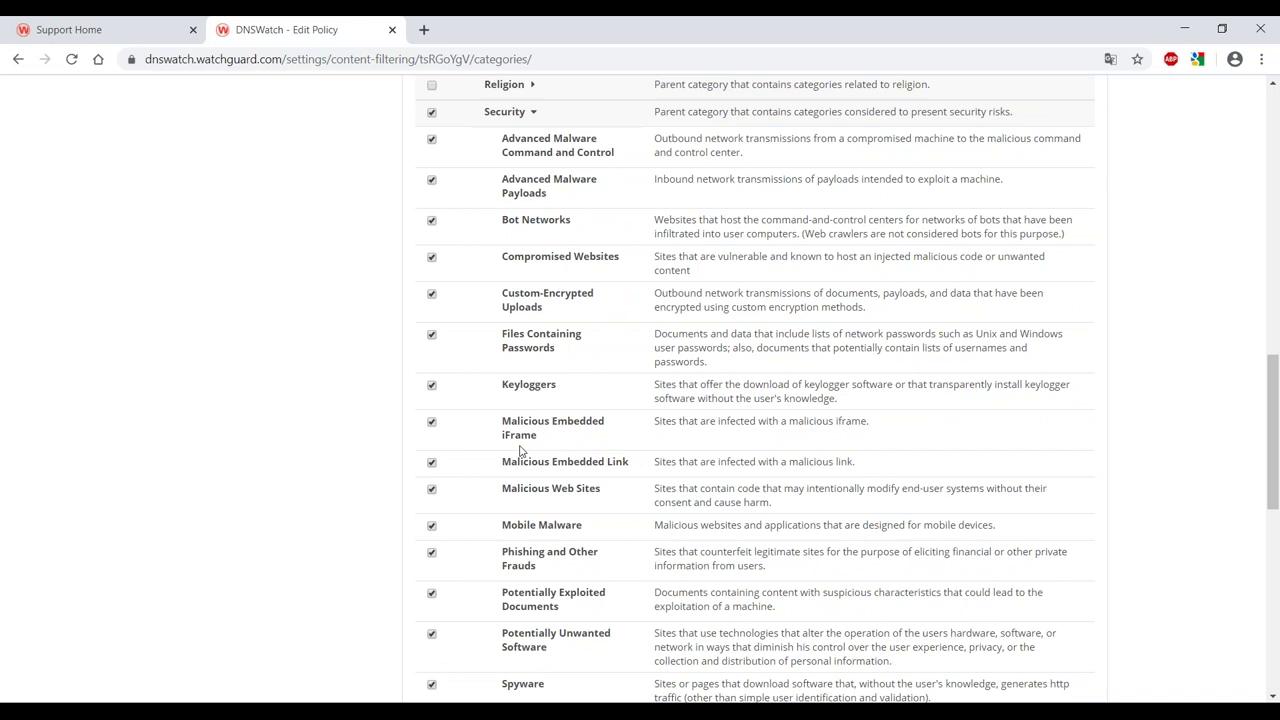
{"action": "scroll", "coordinate": [510, 430], "scroll_direction": "up", "scroll_amount": 2}
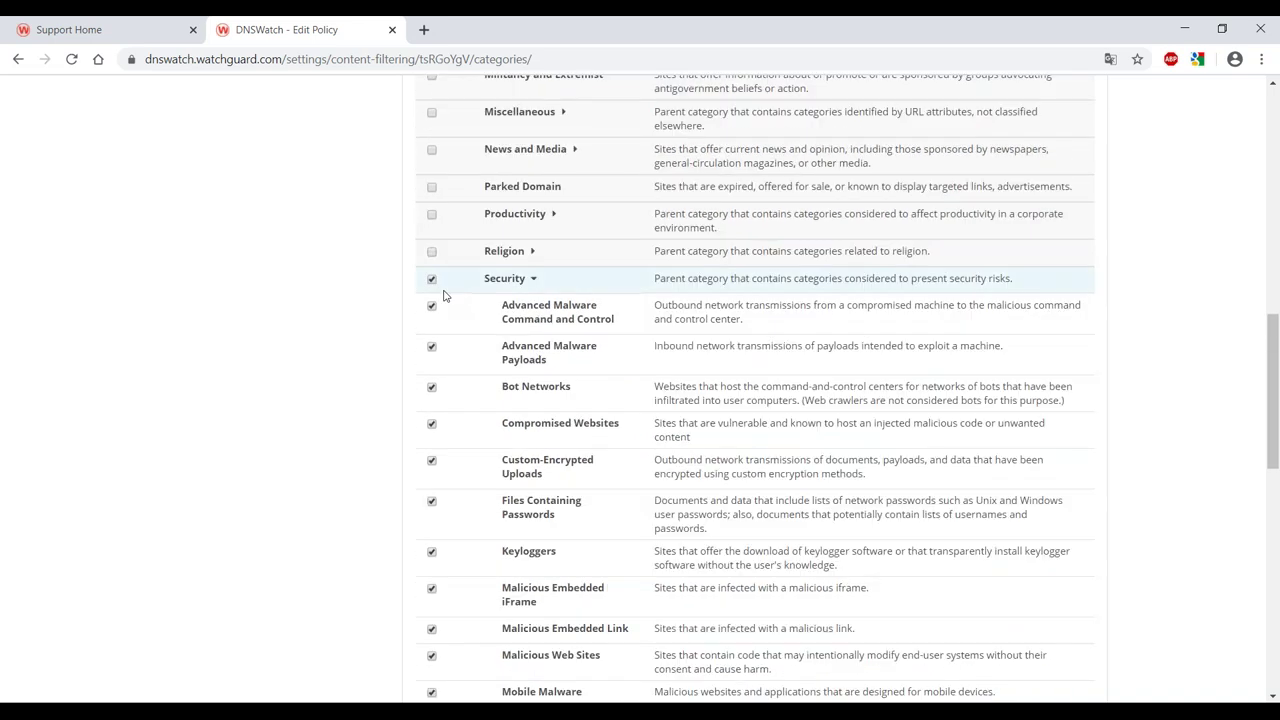
{"action": "left_click", "coordinate": [533, 279]}
Also block the Violence, Social Web - Facebook and Social Web - Twitter categories, and save the categories.
{"action": "scroll", "coordinate": [510, 332], "scroll_direction": "down", "scroll_amount": 1}
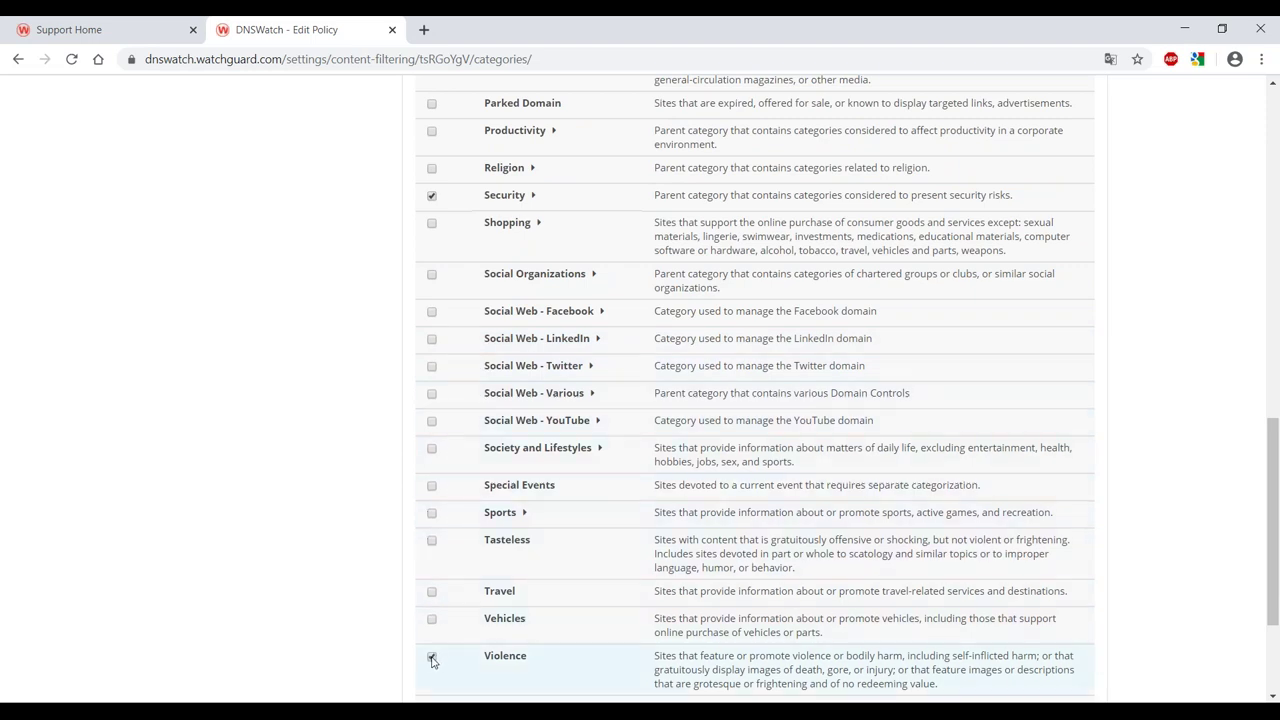
{"action": "scroll", "coordinate": [448, 491], "scroll_direction": "up", "scroll_amount": 1}
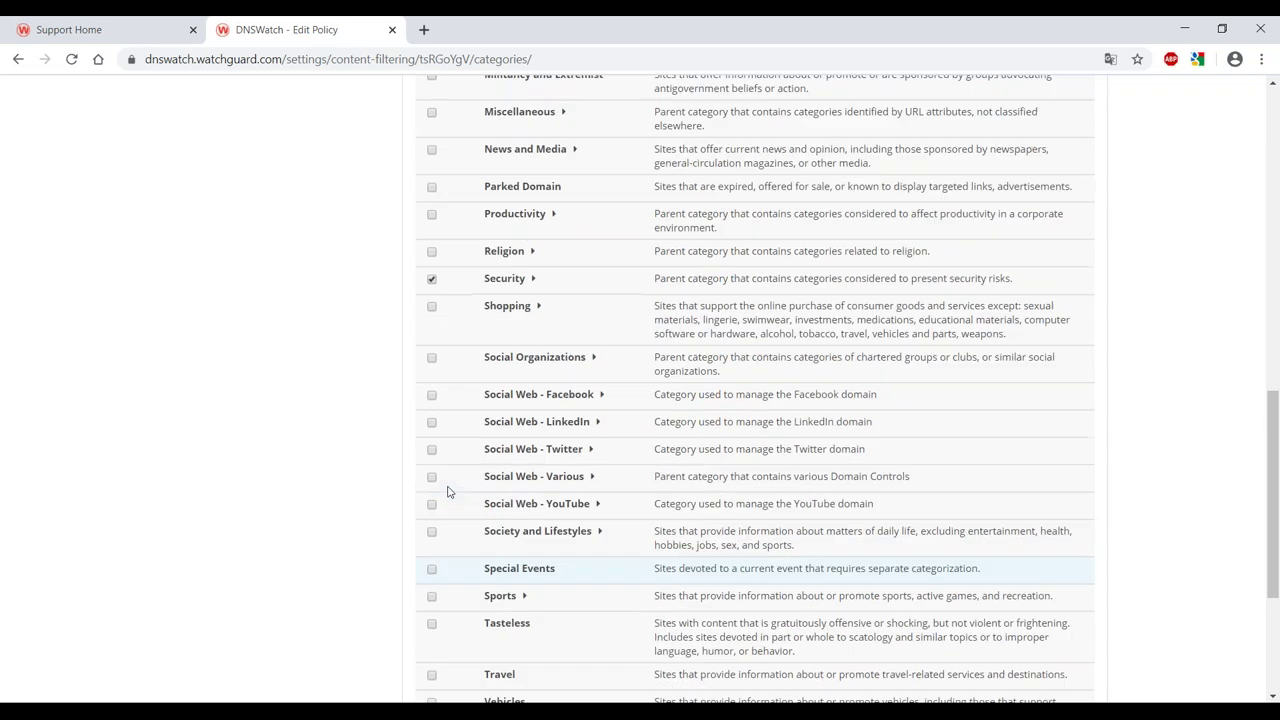
{"action": "left_click", "coordinate": [431, 396]}
{"action": "scroll", "coordinate": [663, 515], "scroll_direction": "down", "scroll_amount": 3}
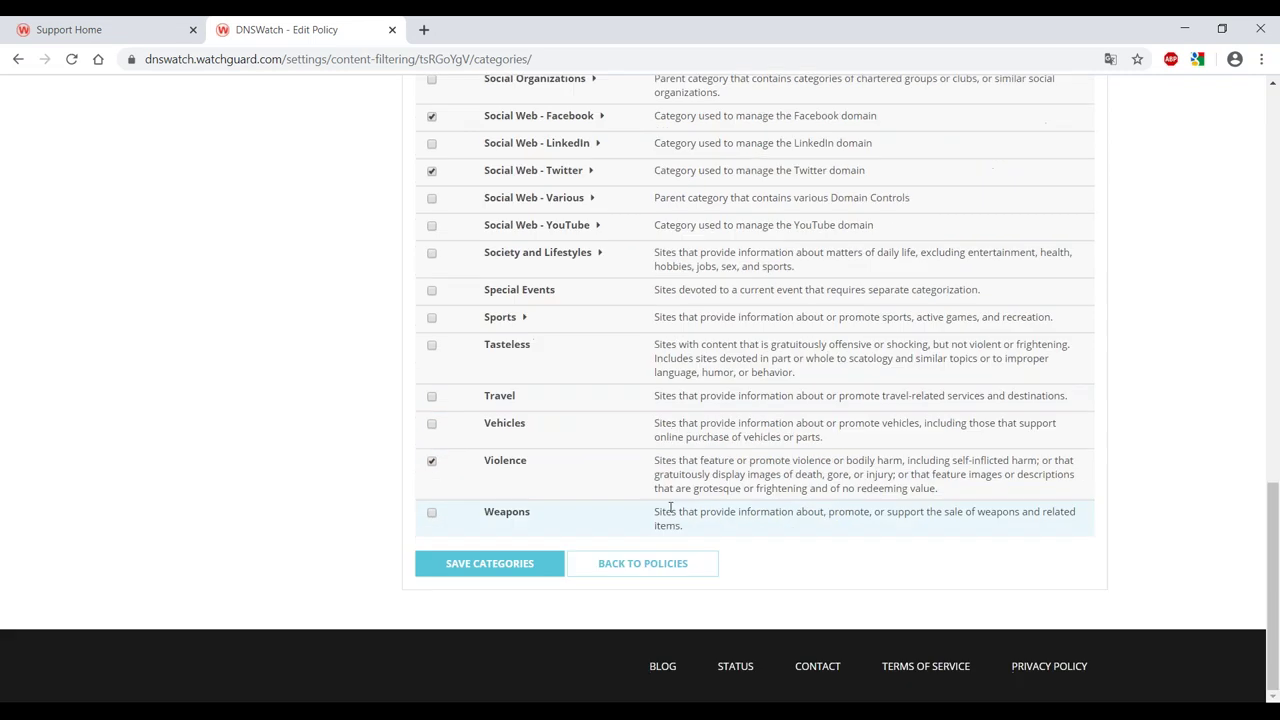
{"action": "left_click", "coordinate": [497, 571]}
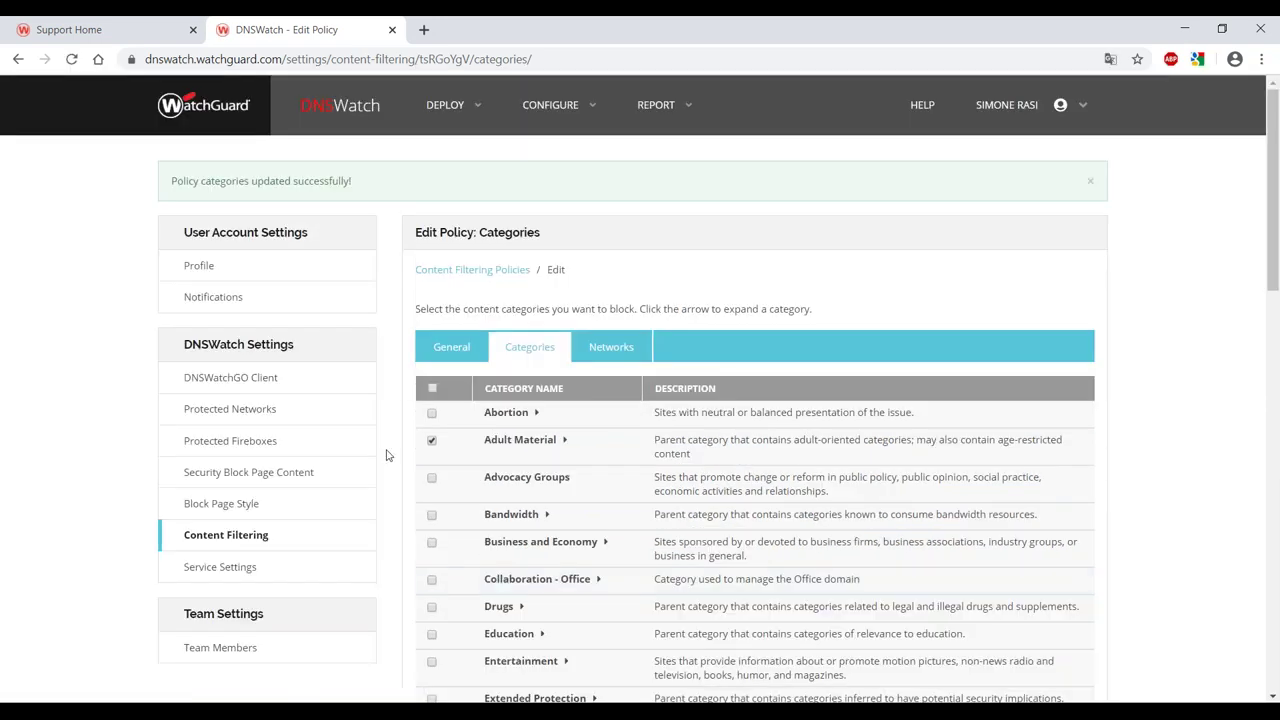
Review the networks available for the webinar-test policy, leave all of them unselected, and save the policy's general settings.
{"action": "left_click", "coordinate": [608, 348]}
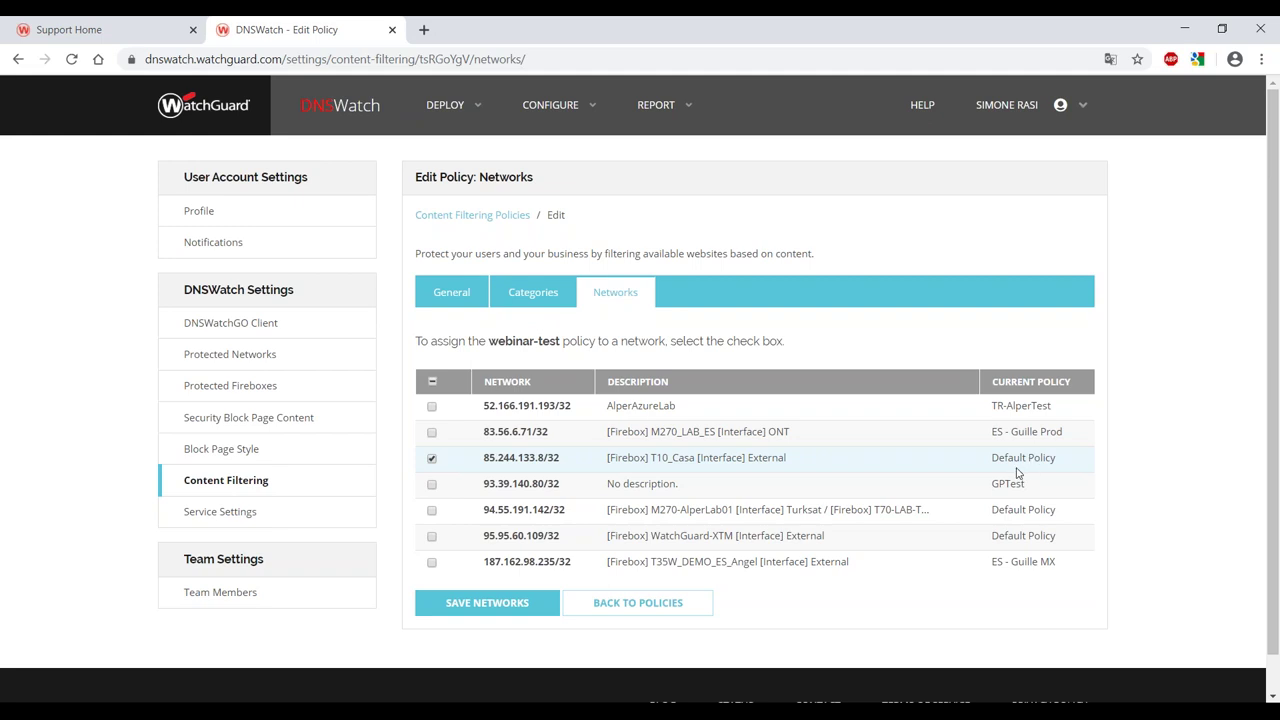
{"action": "left_click", "coordinate": [430, 461]}
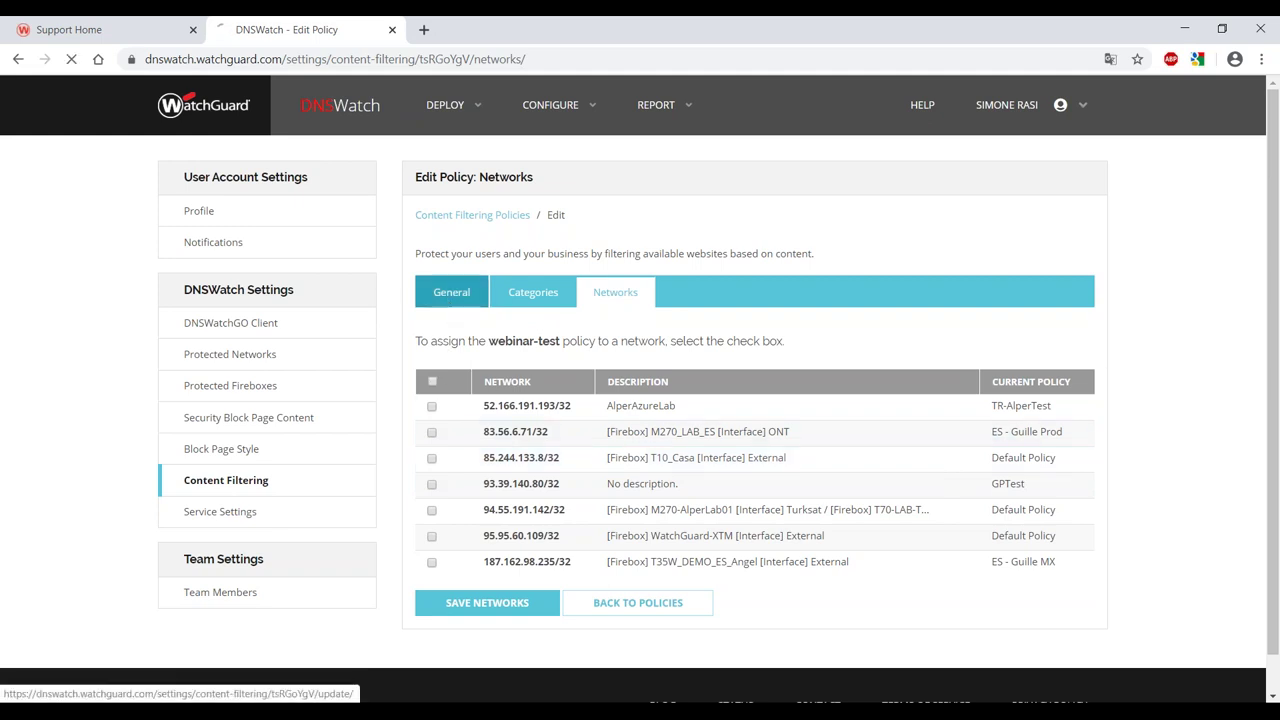
{"action": "left_click", "coordinate": [450, 300]}
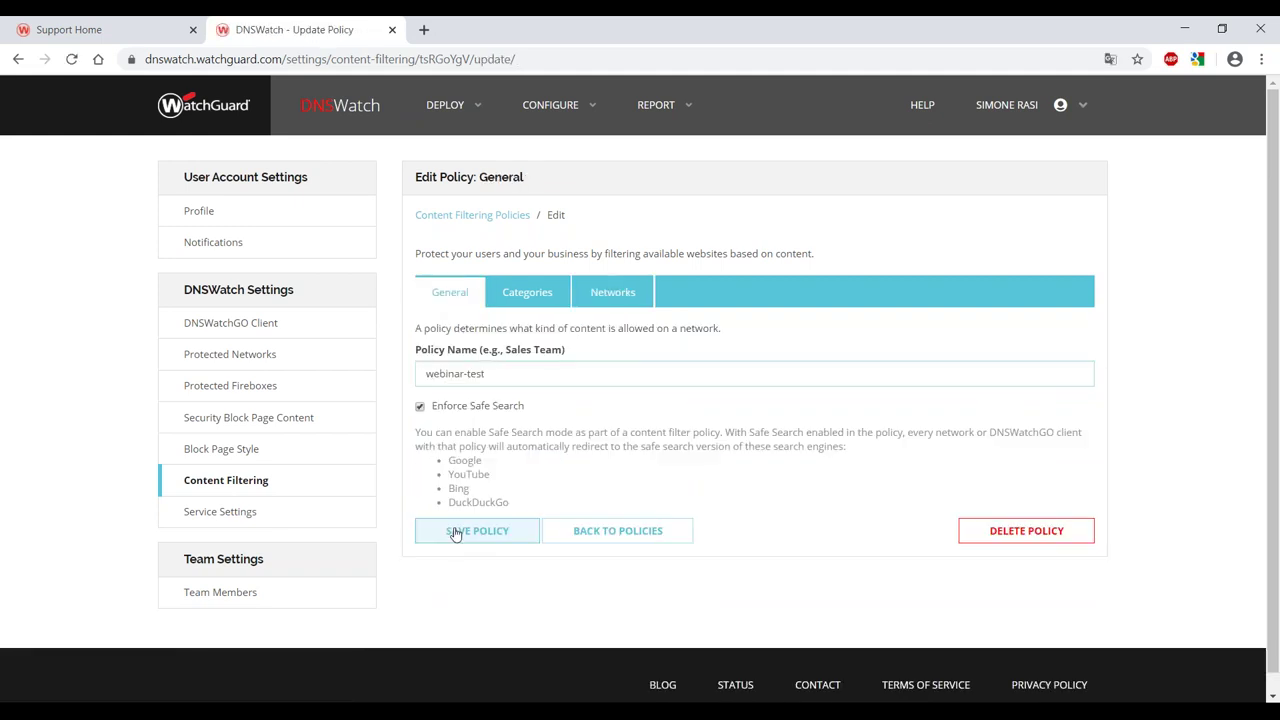
{"action": "left_click", "coordinate": [455, 540]}
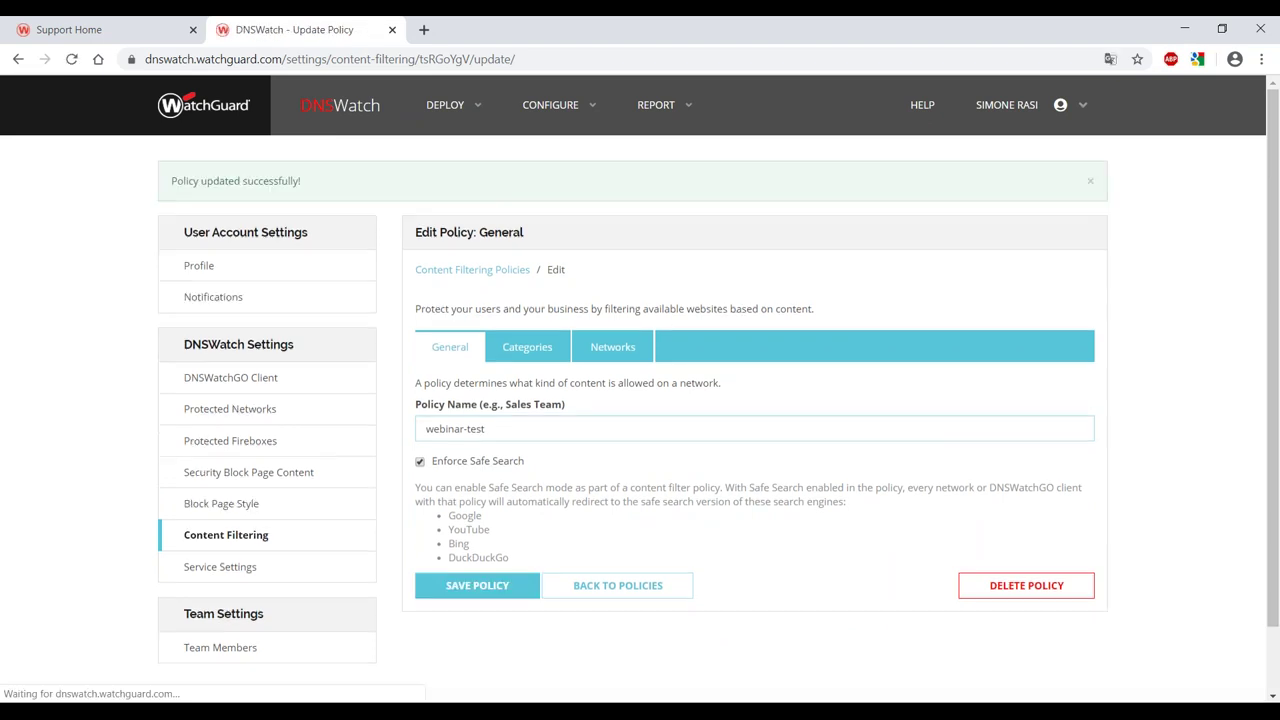
Return to the content filtering policies, set the Client Policy to webinar-test, and update the policies.
{"action": "left_click", "coordinate": [197, 540]}
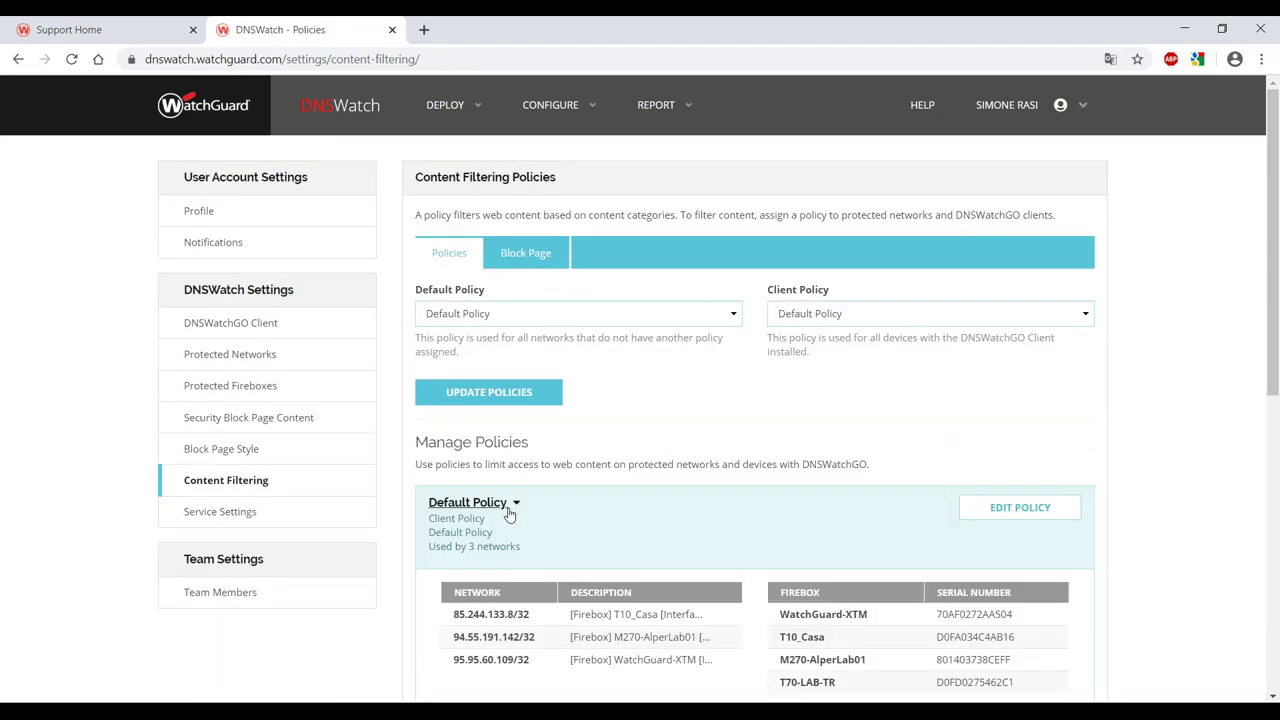
{"action": "left_click", "coordinate": [511, 513]}
{"action": "scroll", "coordinate": [515, 514], "scroll_direction": "down", "scroll_amount": 4}
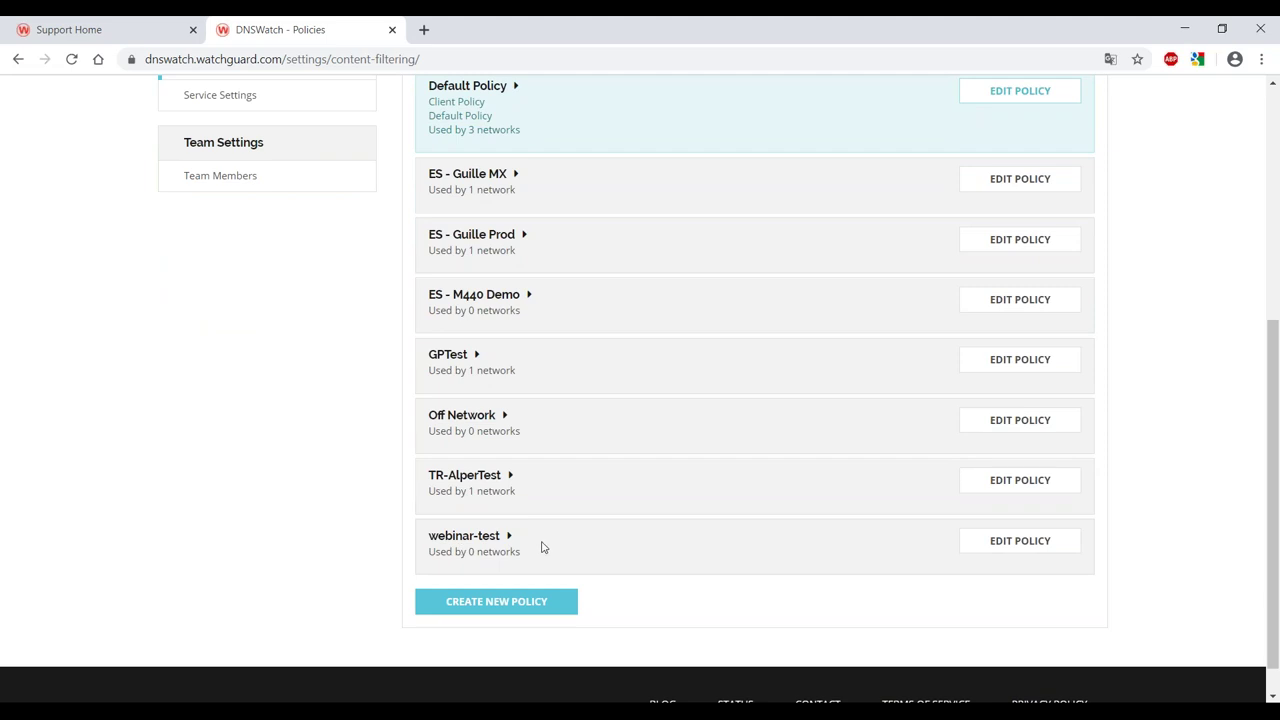
{"action": "scroll", "coordinate": [543, 548], "scroll_direction": "up", "scroll_amount": 4}
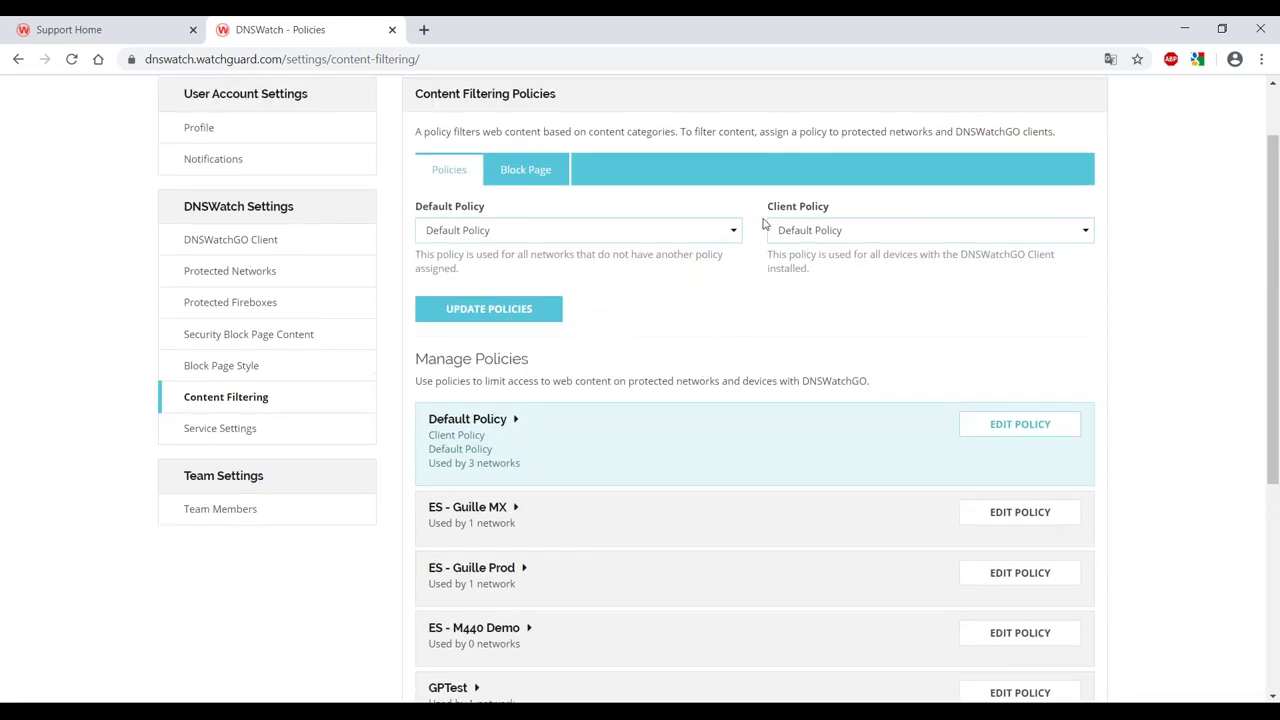
{"action": "left_click", "coordinate": [818, 233]}
{"action": "left_click", "coordinate": [815, 366]}
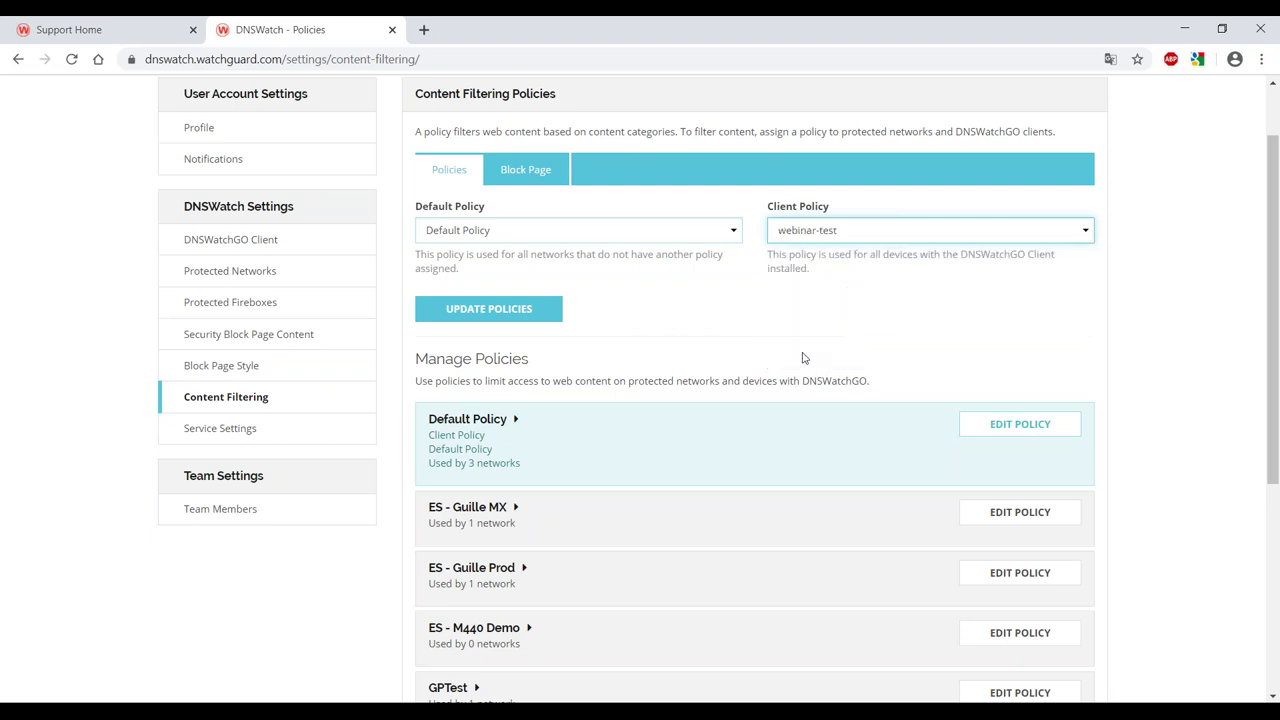
{"action": "left_click", "coordinate": [486, 312]}
{"action": "left_click", "coordinate": [537, 324]}
Open Protected Fireboxes and examine the listed Fireboxes with their networks, update status and assigned policies.
{"action": "left_click", "coordinate": [250, 303]}
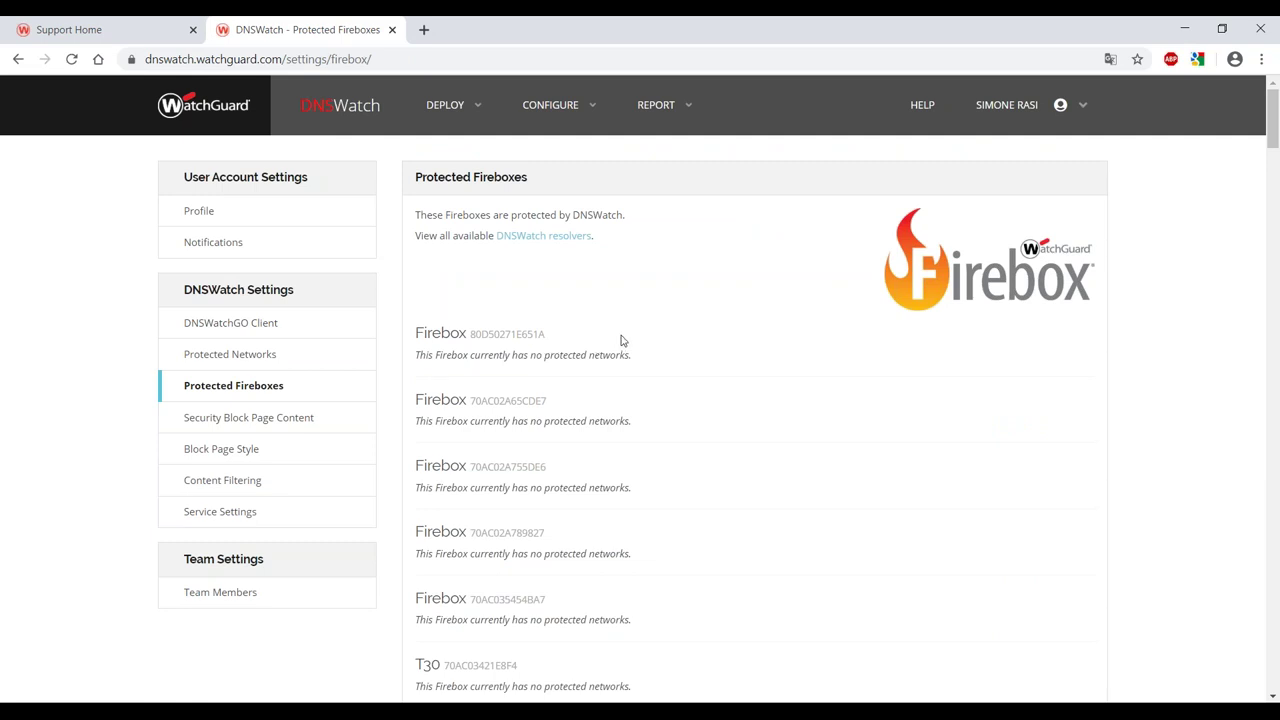
{"action": "scroll", "coordinate": [625, 344], "scroll_direction": "down", "scroll_amount": 10}
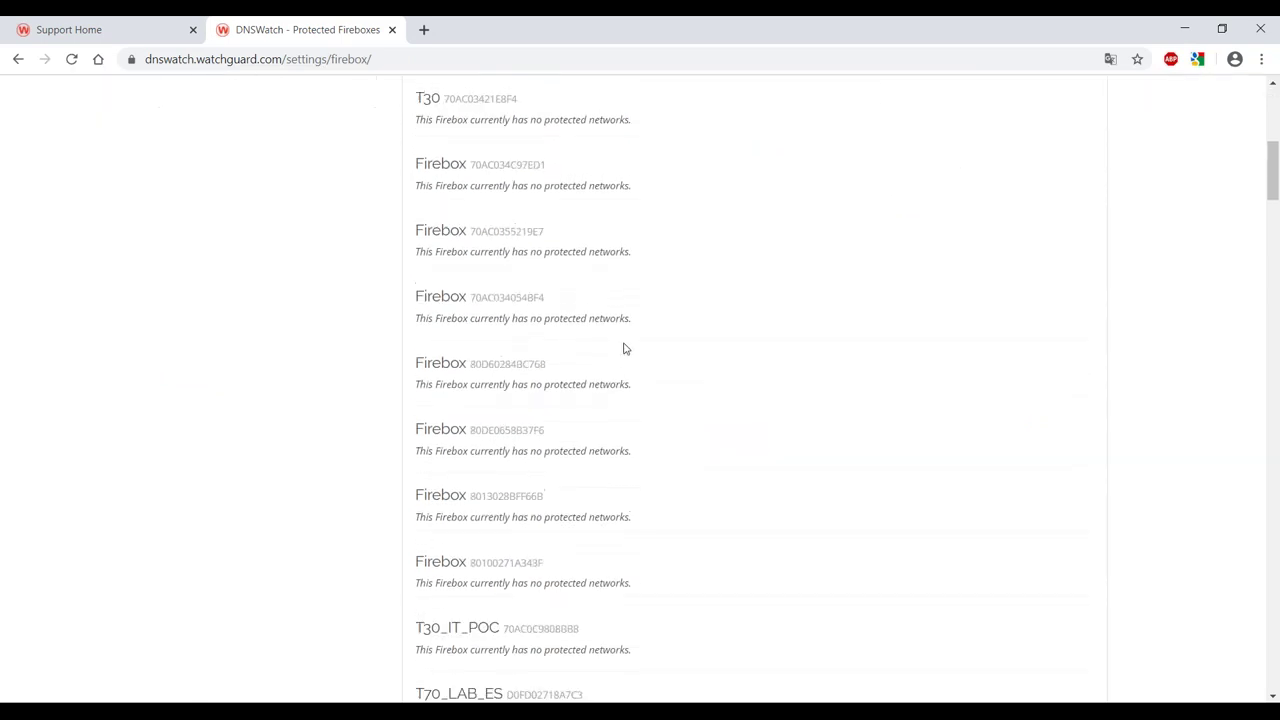
{"action": "scroll", "coordinate": [627, 346], "scroll_direction": "down", "scroll_amount": 5}
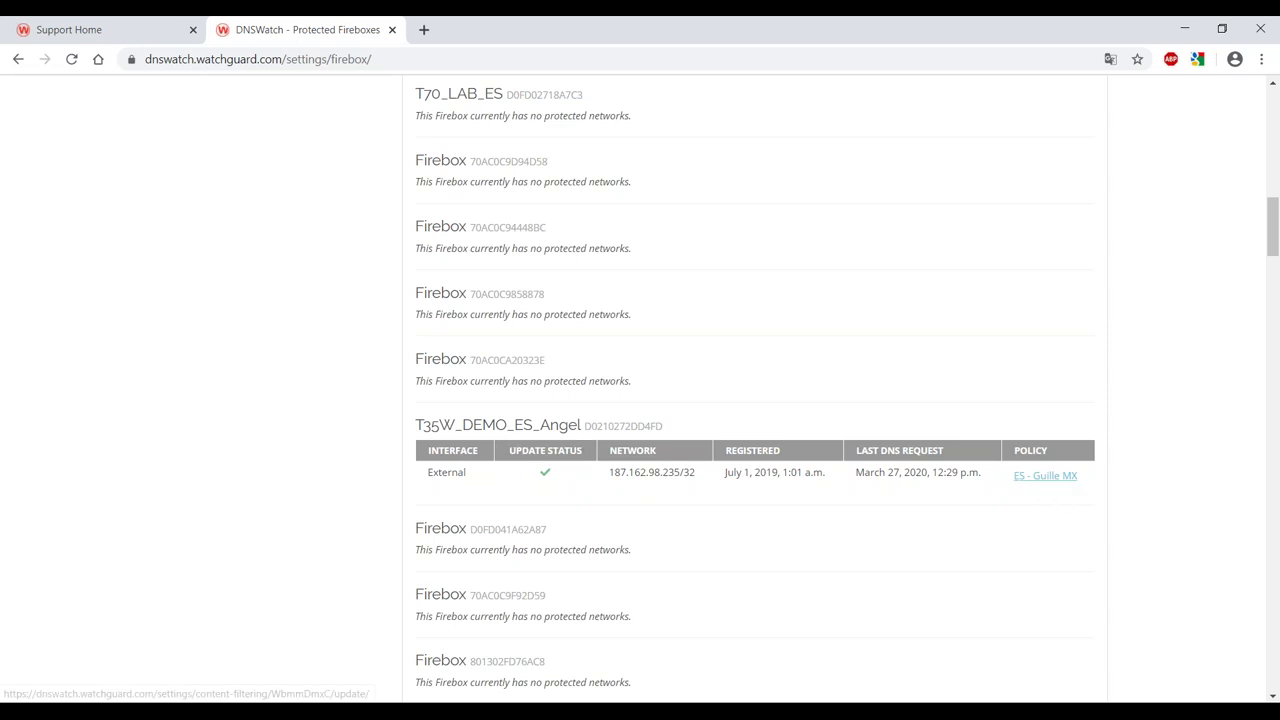
{"action": "scroll", "coordinate": [1043, 500], "scroll_direction": "down", "scroll_amount": 1}
{"action": "scroll", "coordinate": [1040, 513], "scroll_direction": "down", "scroll_amount": 15}
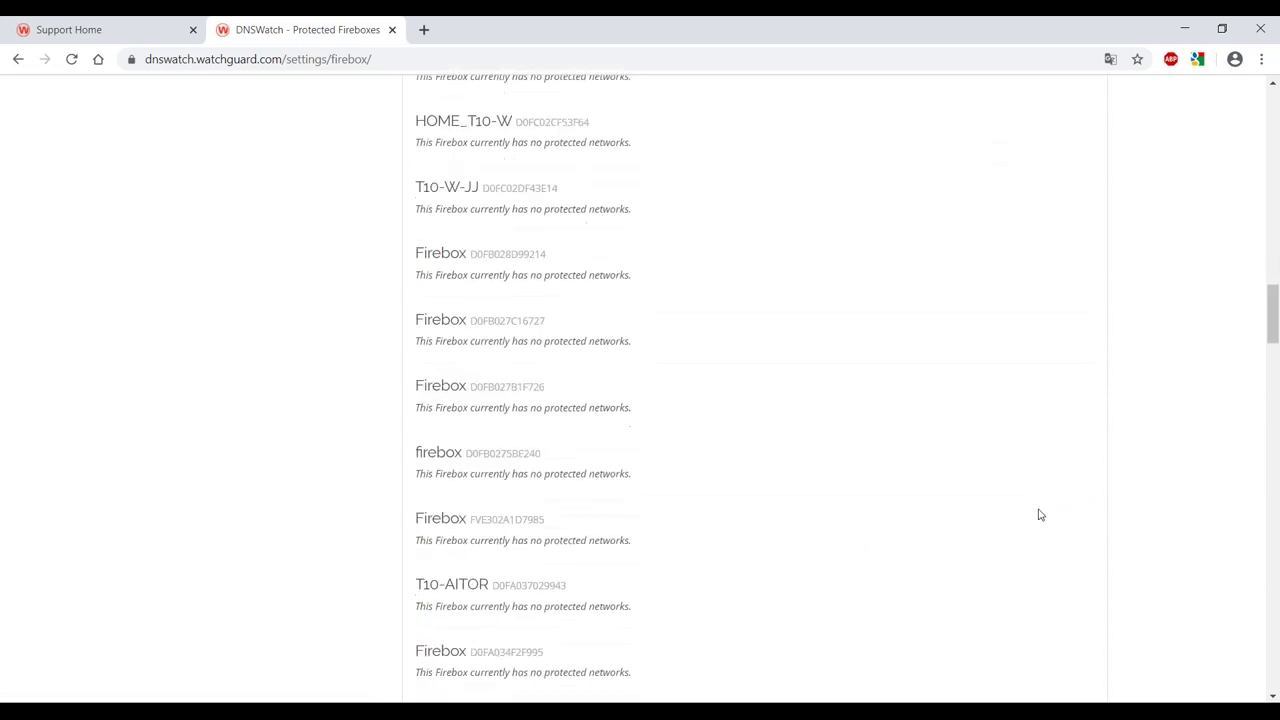
{"action": "scroll", "coordinate": [1040, 511], "scroll_direction": "down", "scroll_amount": 14}
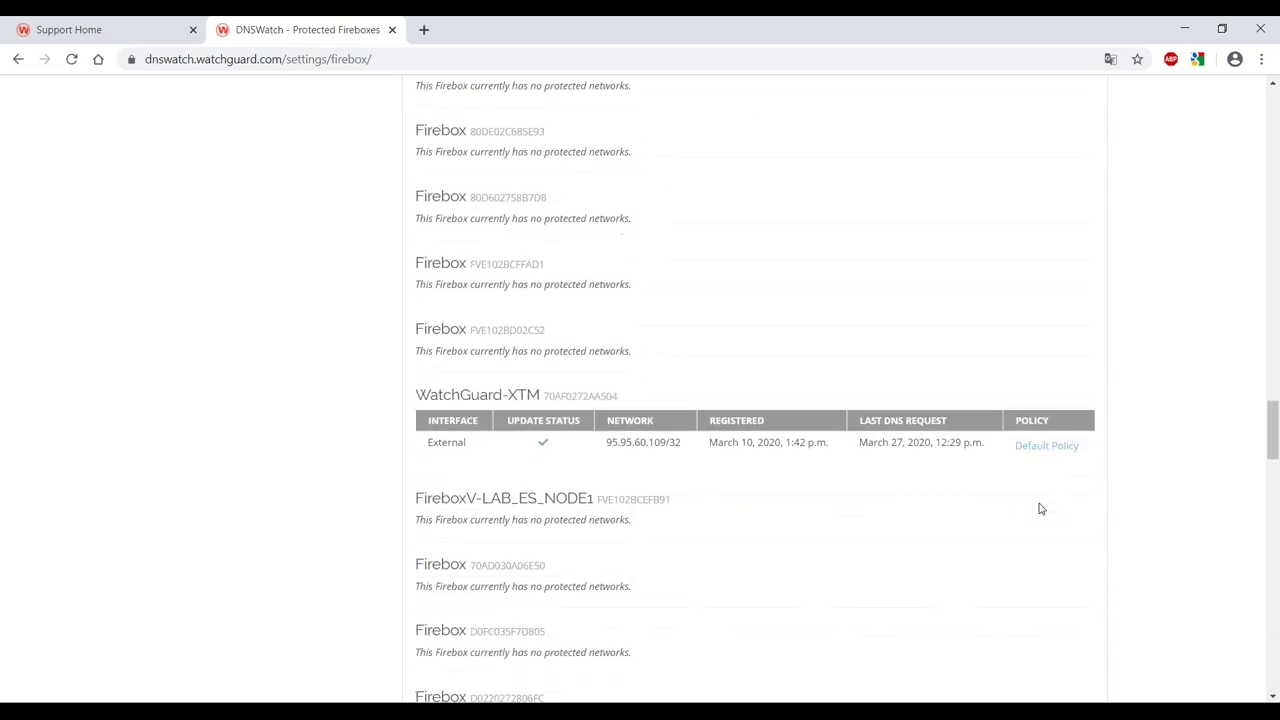
{"action": "scroll", "coordinate": [1040, 508], "scroll_direction": "down", "scroll_amount": 7}
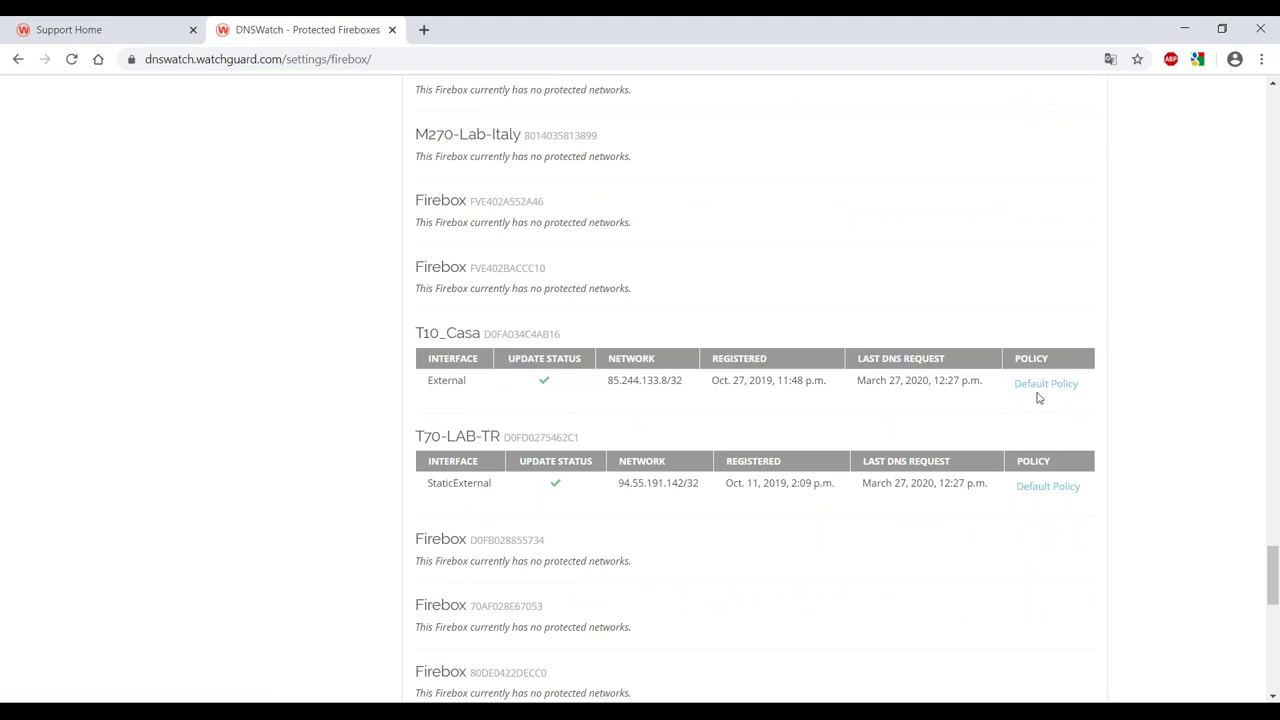
{"action": "scroll", "coordinate": [1050, 390], "scroll_direction": "up", "scroll_amount": 20}
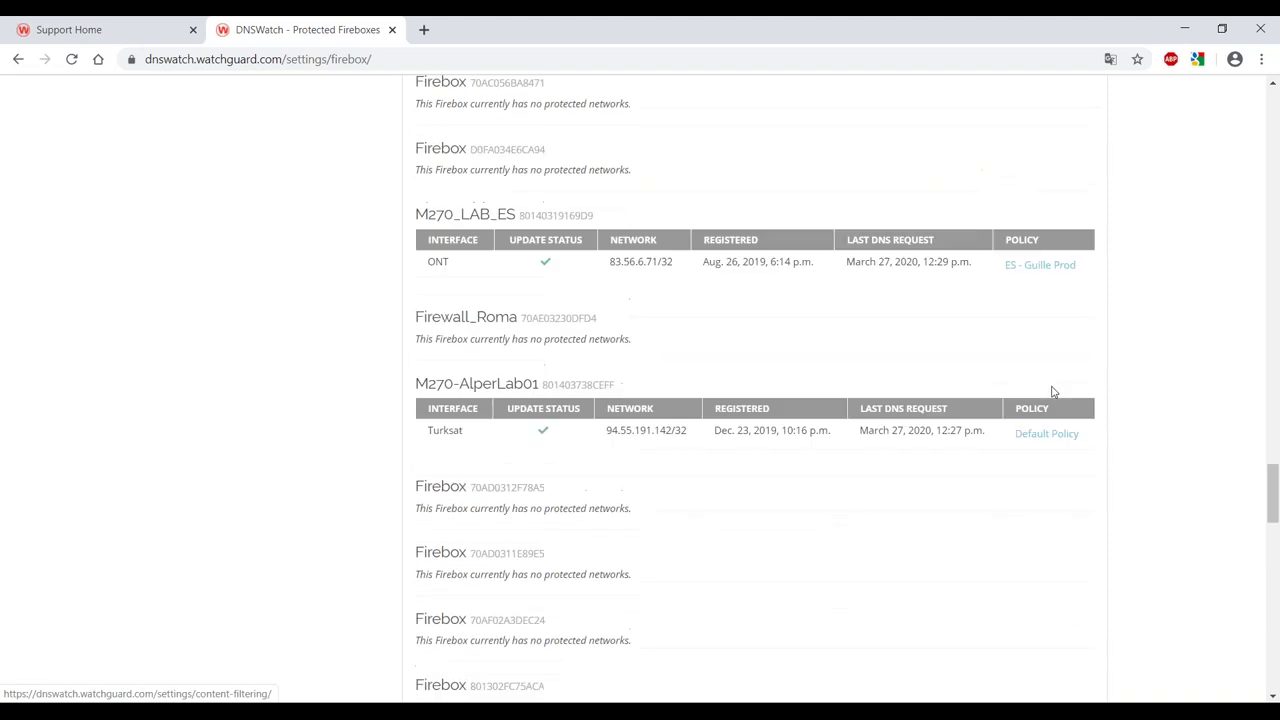
{"action": "scroll", "coordinate": [1052, 393], "scroll_direction": "up", "scroll_amount": 15}
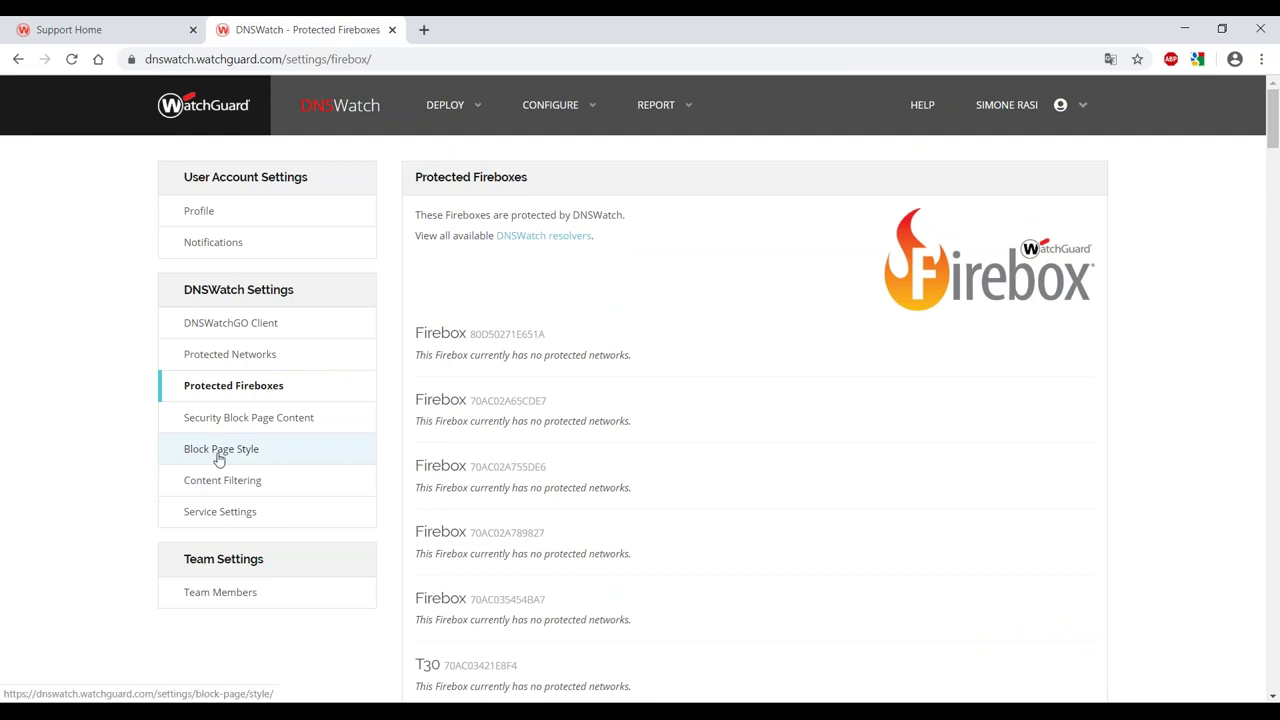
Review the Block Page Style settings and the Security Block Page Content settings.
{"action": "left_click", "coordinate": [232, 451]}
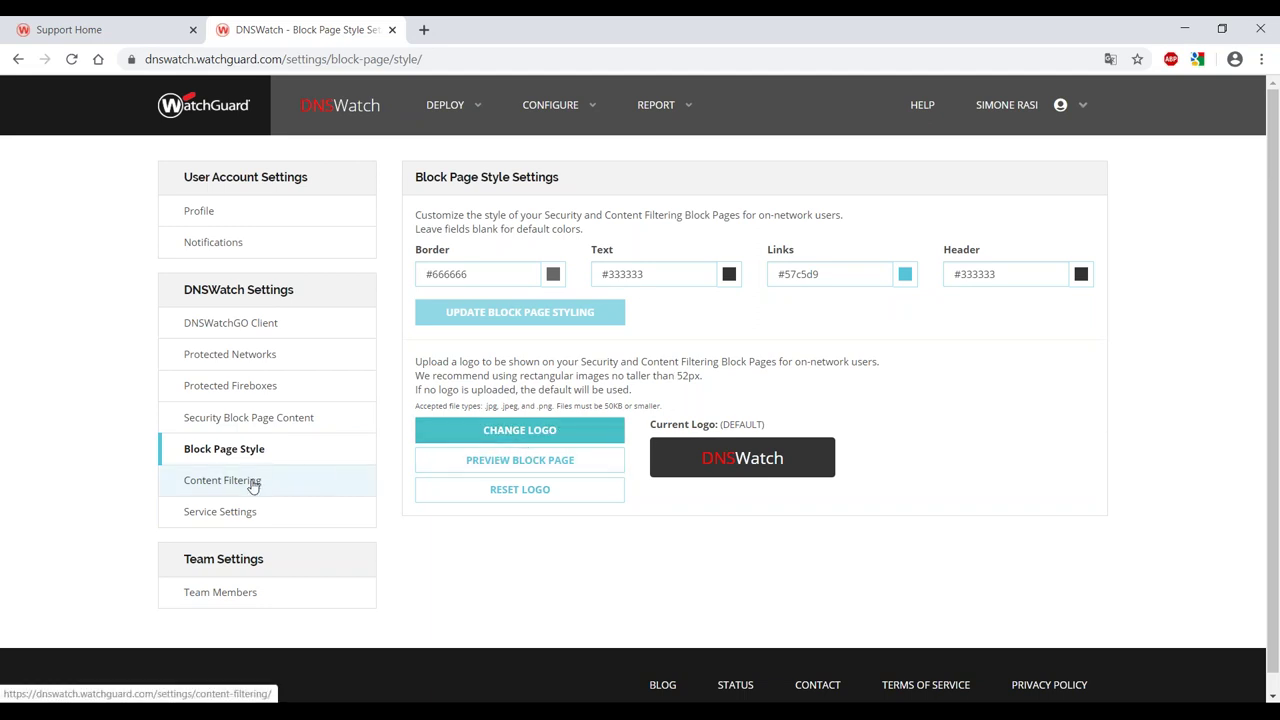
{"action": "left_click", "coordinate": [254, 420]}
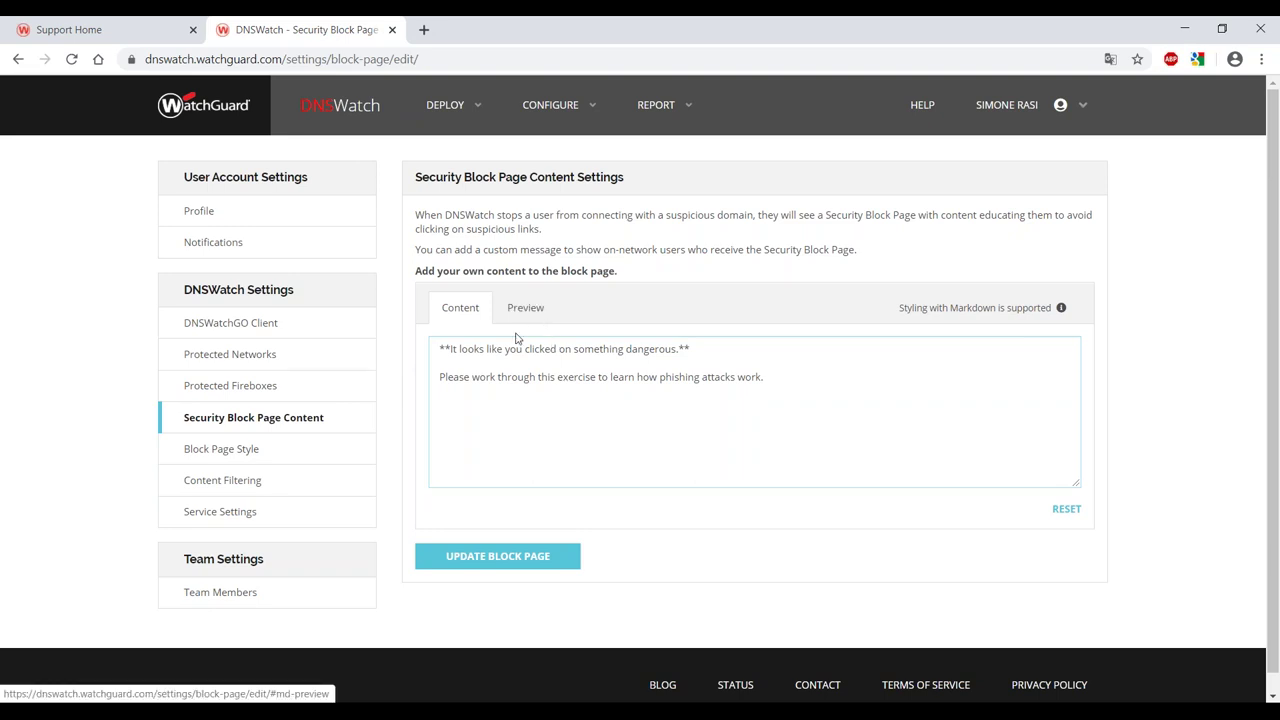
{"action": "scroll", "coordinate": [298, 395], "scroll_direction": "down", "scroll_amount": 1}
{"action": "scroll", "coordinate": [294, 408], "scroll_direction": "up", "scroll_amount": 1}
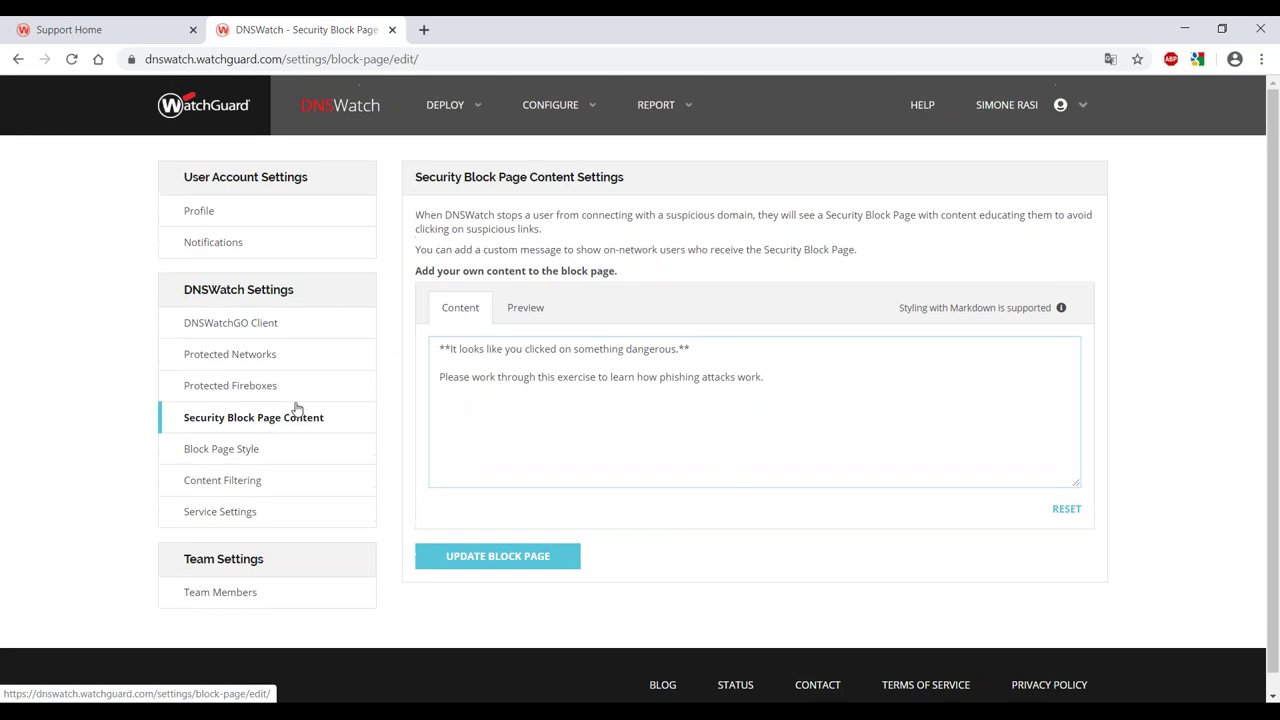
Open the Protected Networks settings and review the listed addresses with their protection status and assigned policies.
{"action": "left_click", "coordinate": [461, 106]}
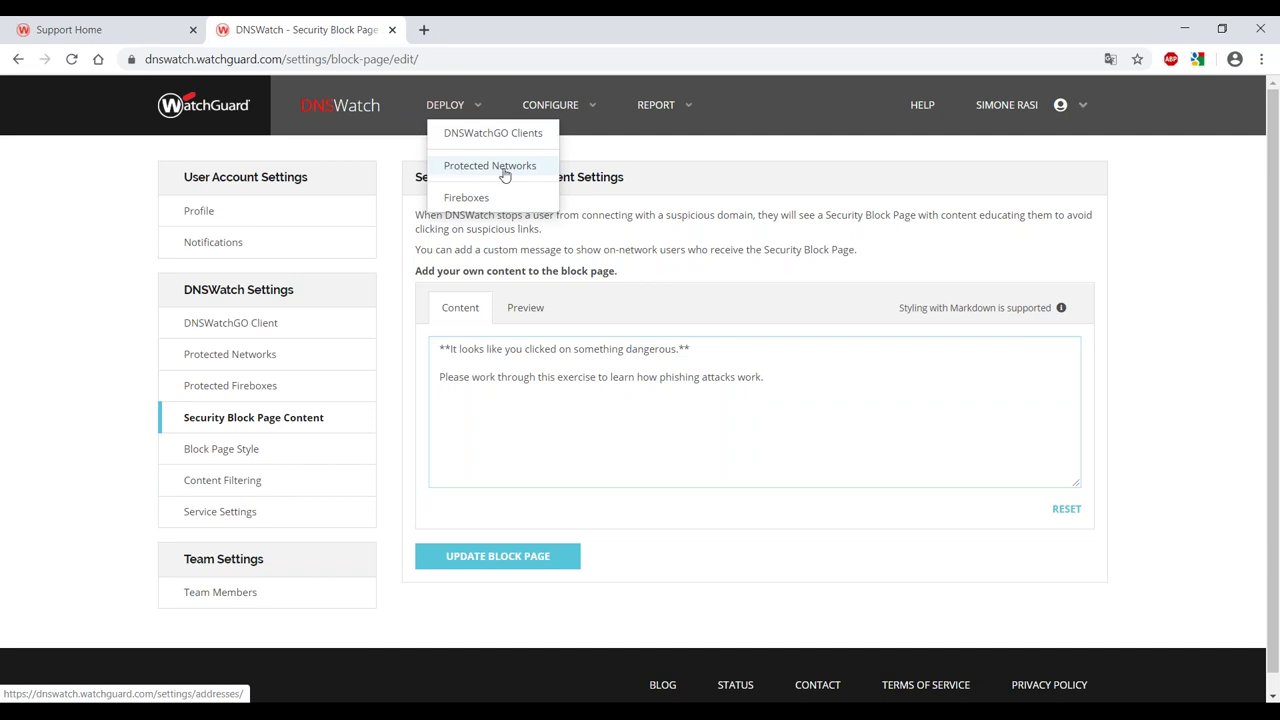
{"action": "left_click", "coordinate": [470, 170]}
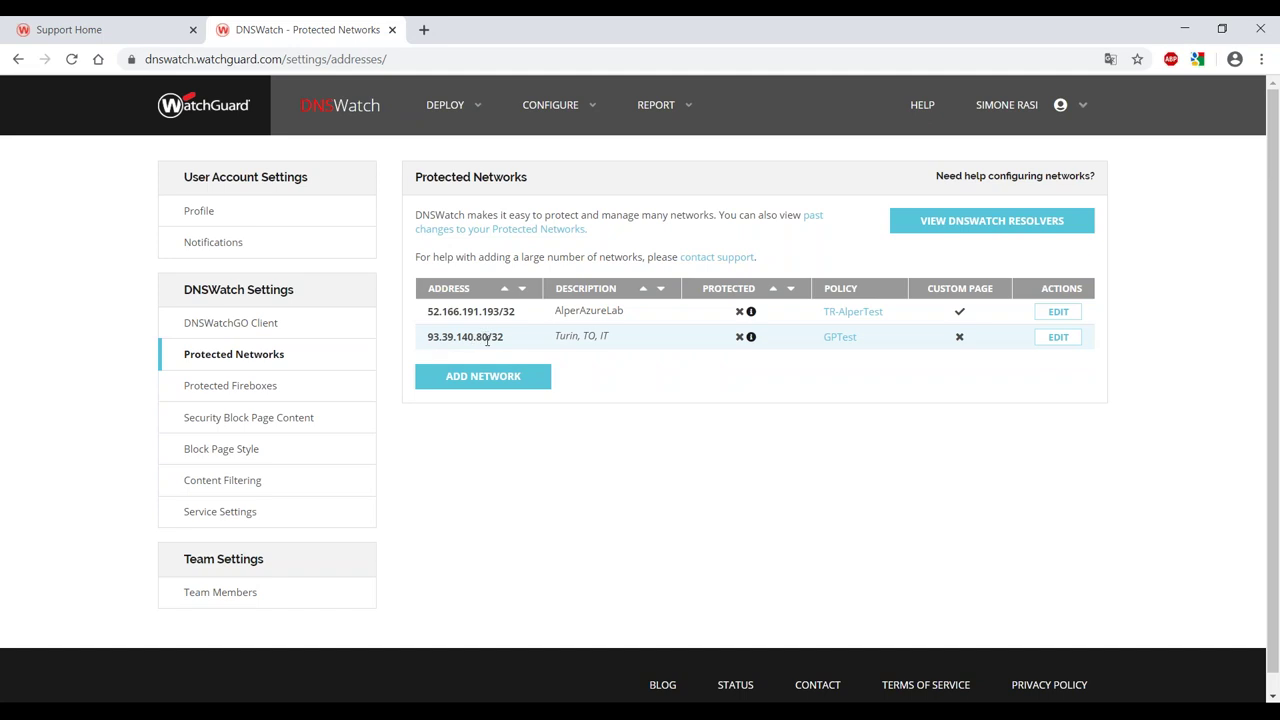
{"action": "left_click", "coordinate": [570, 110]}
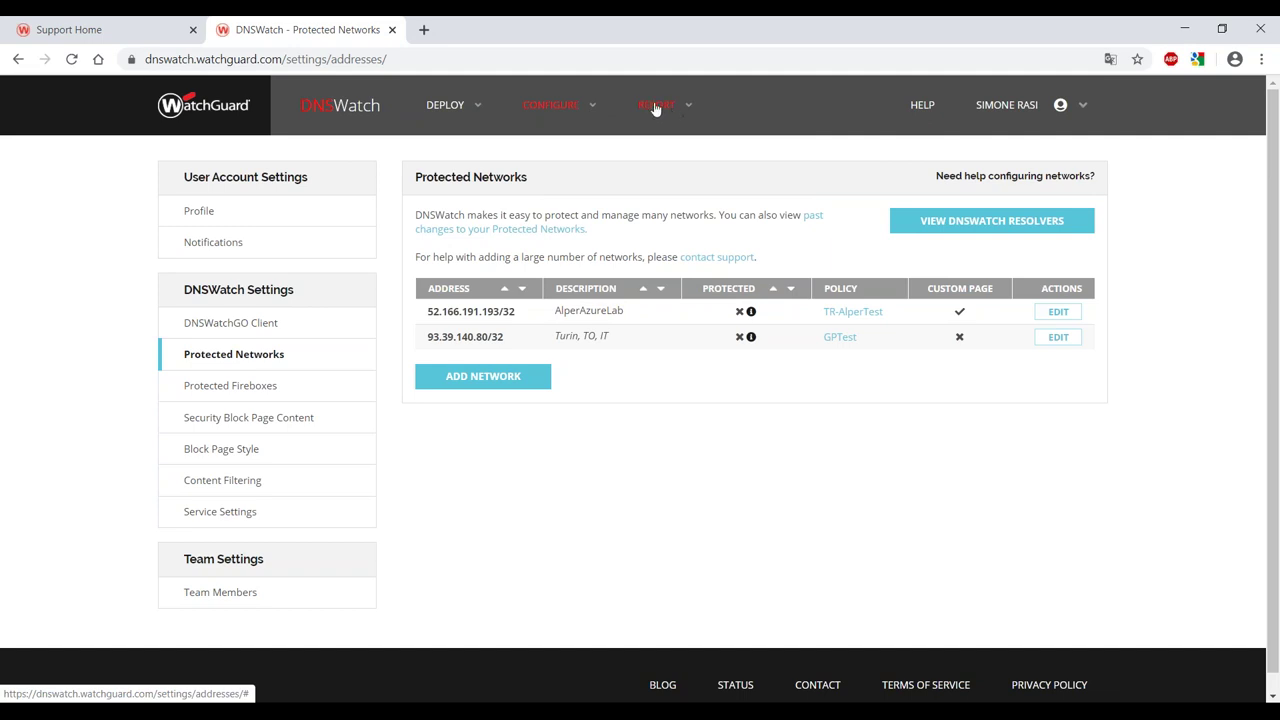
Review the Alerts report, and examine the top requested domains in the DNS Weekly Reports for the protected networks.
{"action": "left_click", "coordinate": [657, 107]}
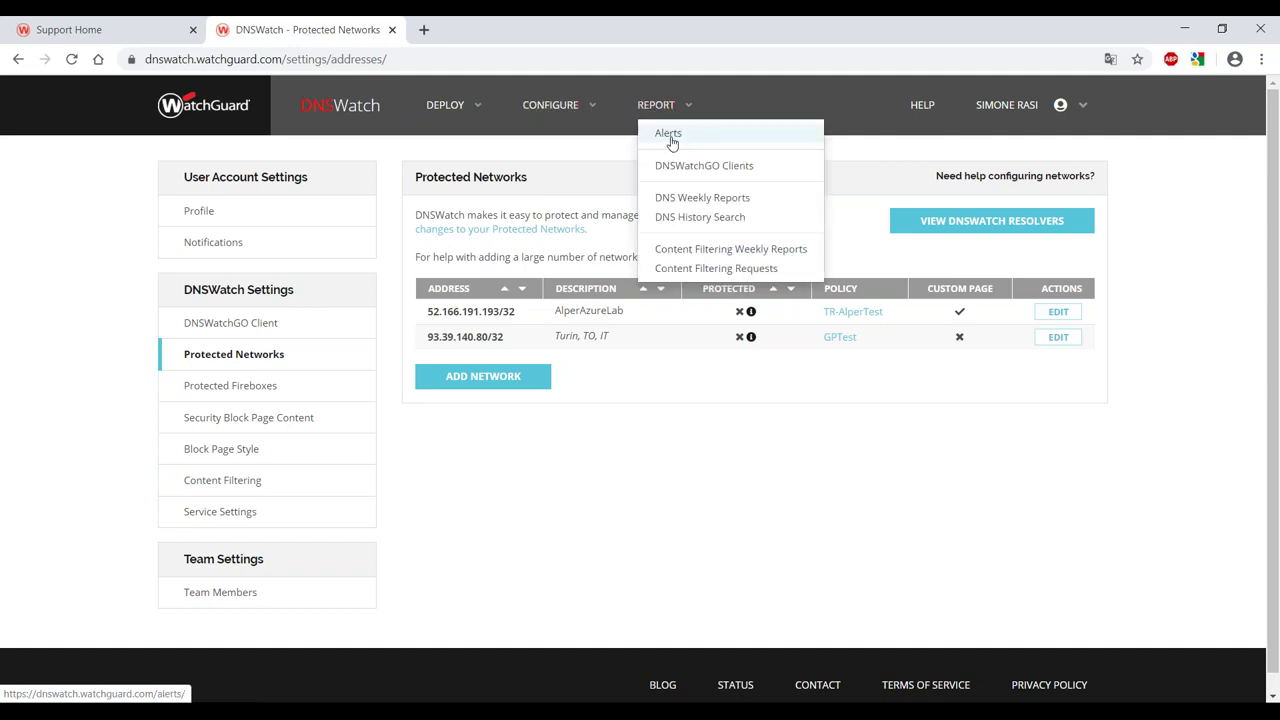
{"action": "left_click", "coordinate": [669, 136]}
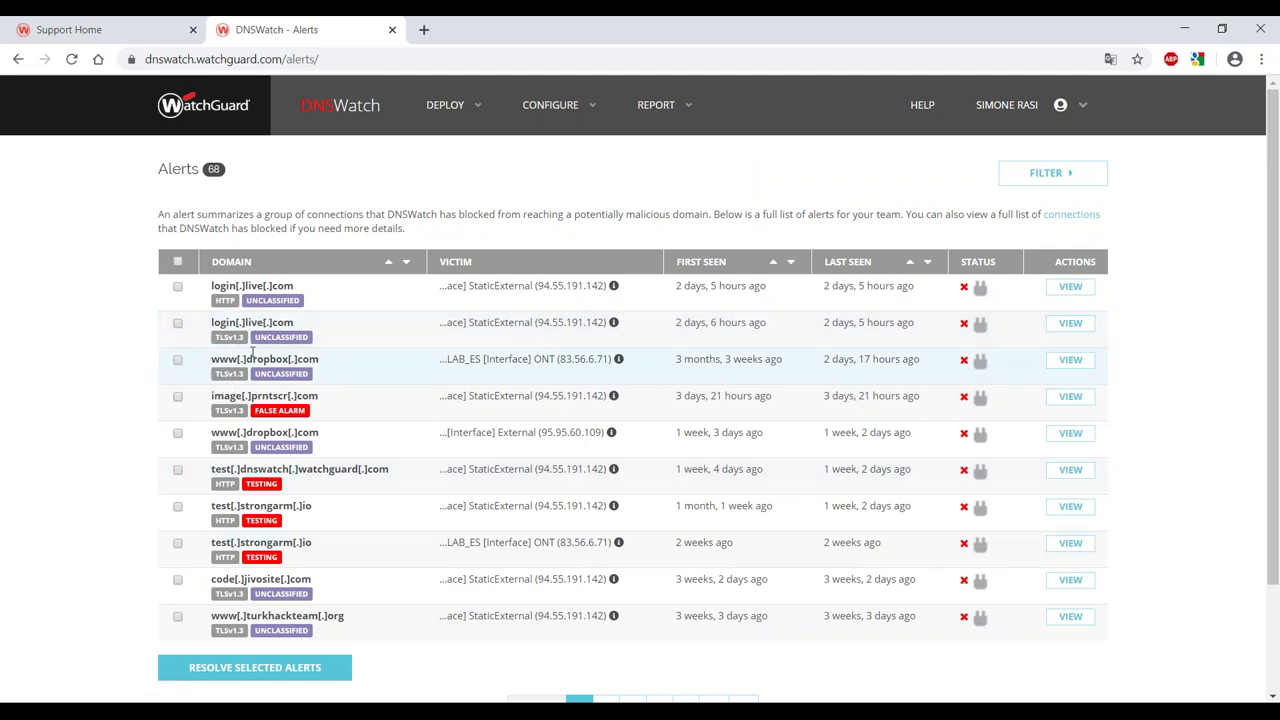
{"action": "left_click", "coordinate": [685, 112]}
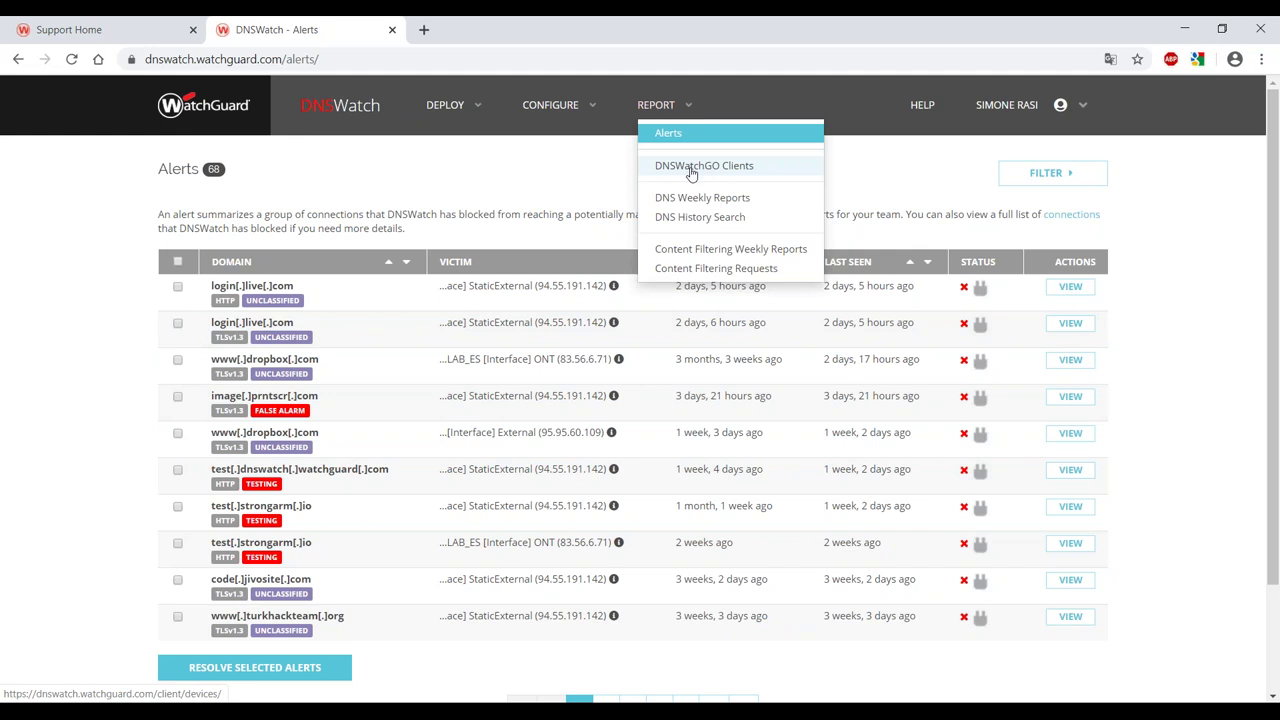
{"action": "left_click", "coordinate": [692, 199]}
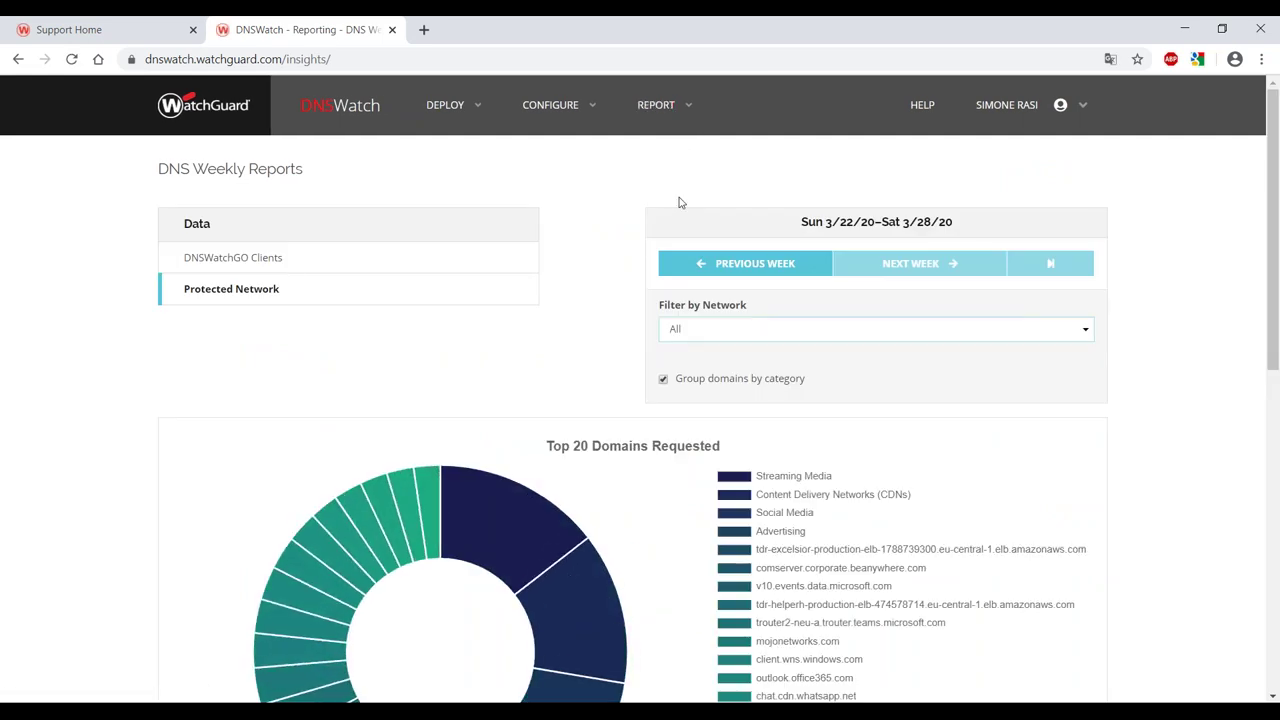
{"action": "scroll", "coordinate": [740, 430], "scroll_direction": "down", "scroll_amount": 2}
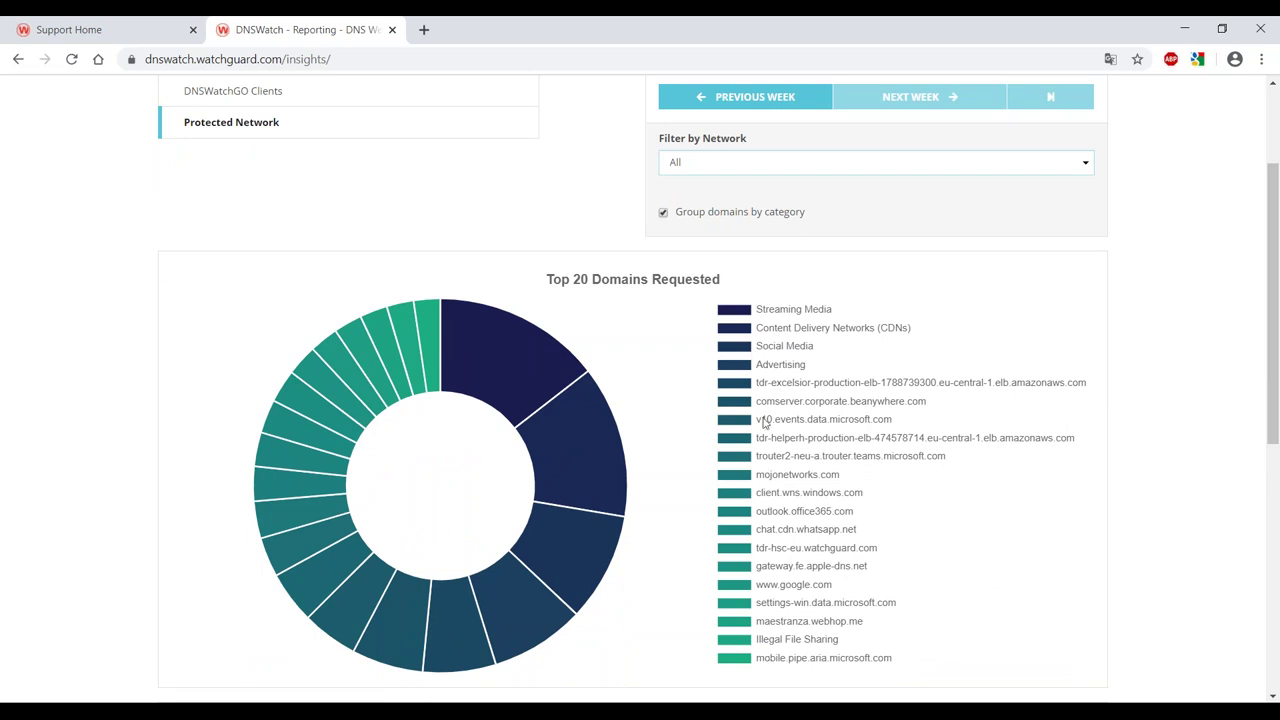
{"action": "scroll", "coordinate": [752, 358], "scroll_direction": "up", "scroll_amount": 2}
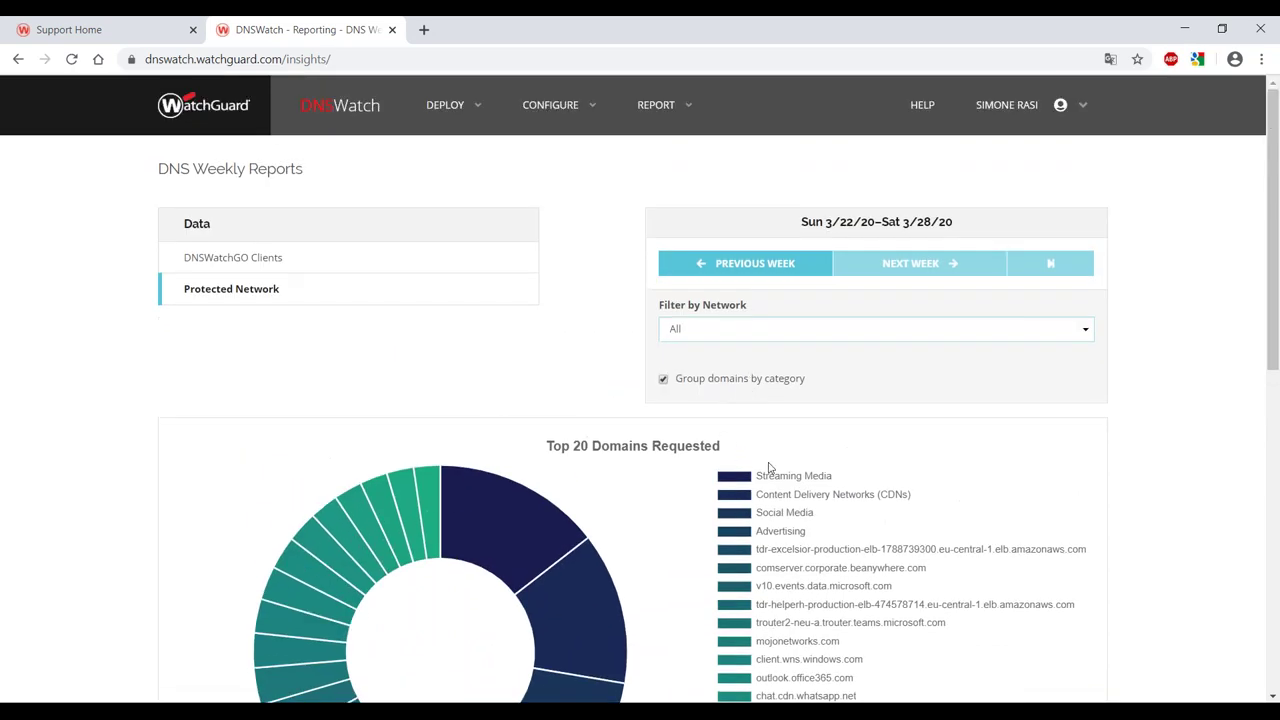
Open the Content Filtering Weekly Reports and examine the top blocked categories and the blocked requests per hour.
{"action": "left_click", "coordinate": [680, 110]}
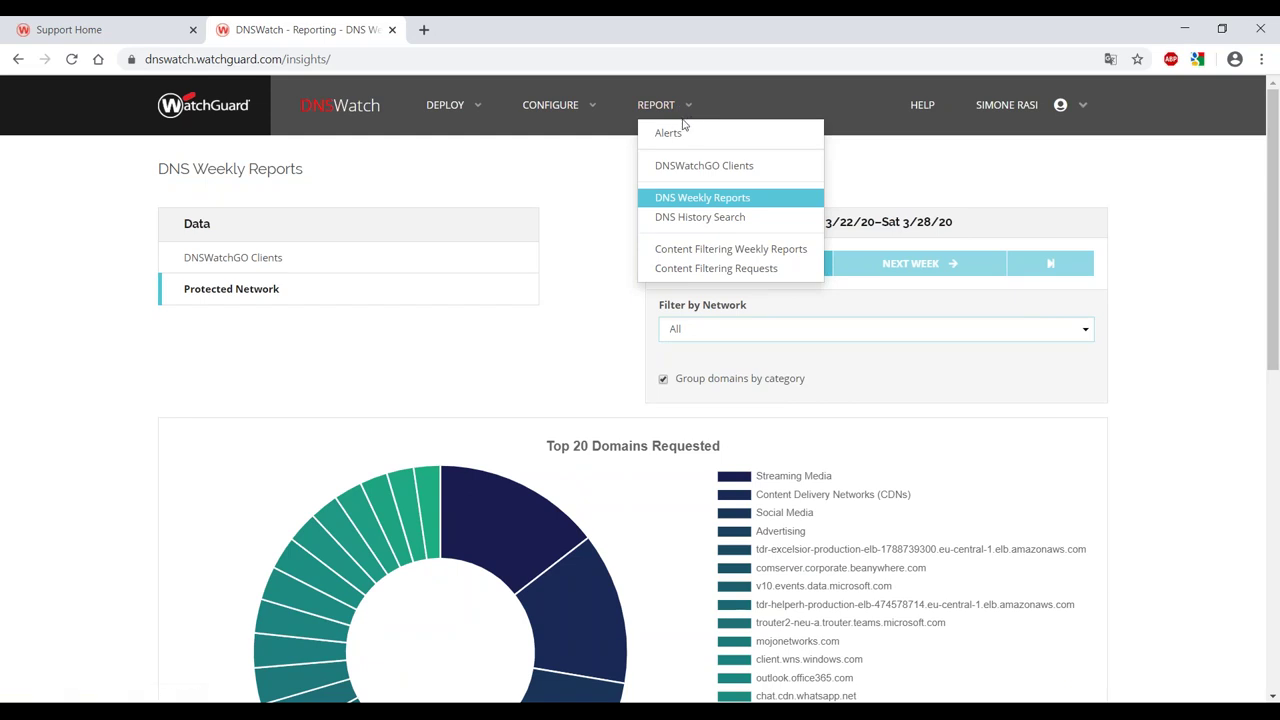
{"action": "left_click", "coordinate": [724, 258]}
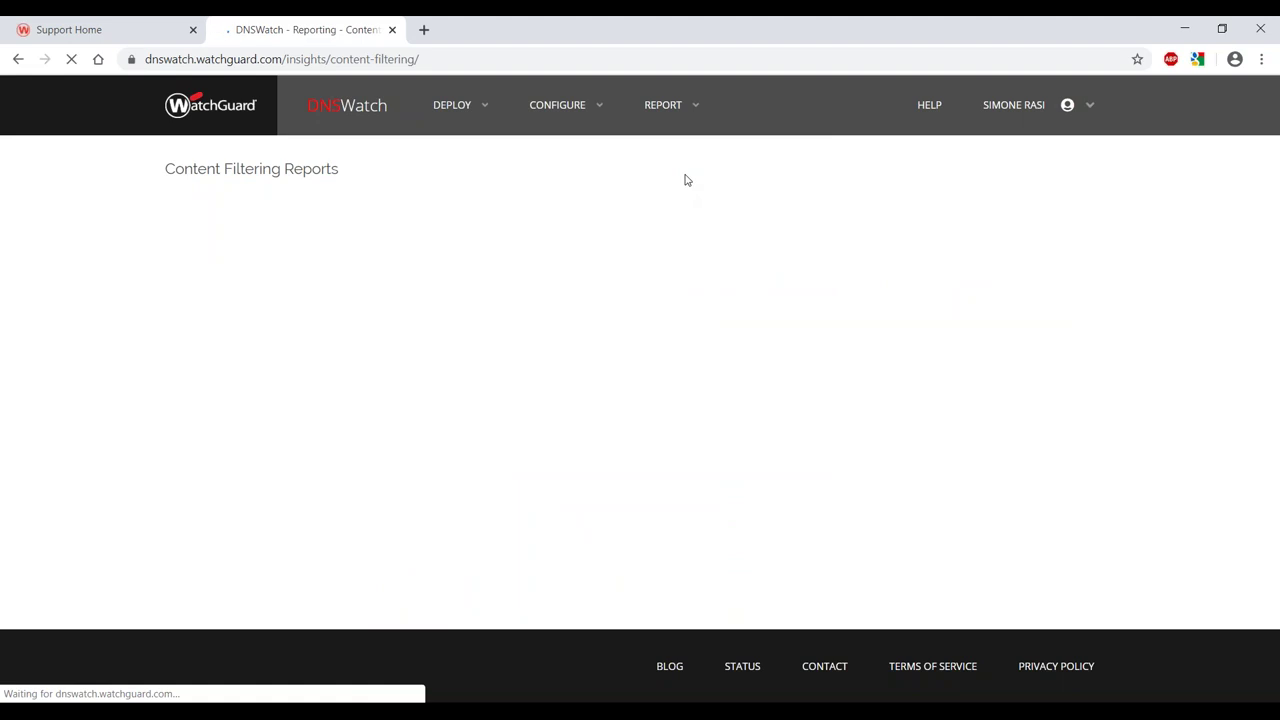
{"action": "scroll", "coordinate": [656, 207], "scroll_direction": "down", "scroll_amount": 1}
{"action": "scroll", "coordinate": [656, 207], "scroll_direction": "down", "scroll_amount": 2}
{"action": "scroll", "coordinate": [656, 207], "scroll_direction": "down", "scroll_amount": 5}
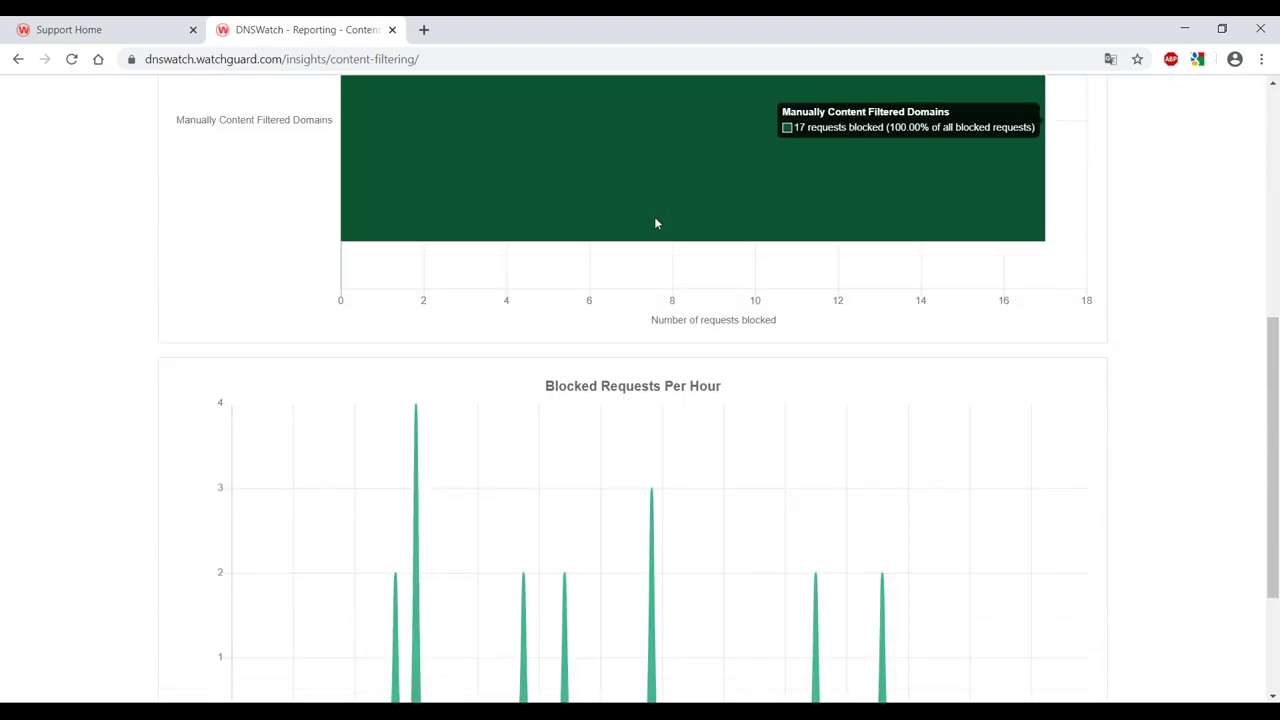
{"action": "scroll", "coordinate": [638, 273], "scroll_direction": "up", "scroll_amount": 8}
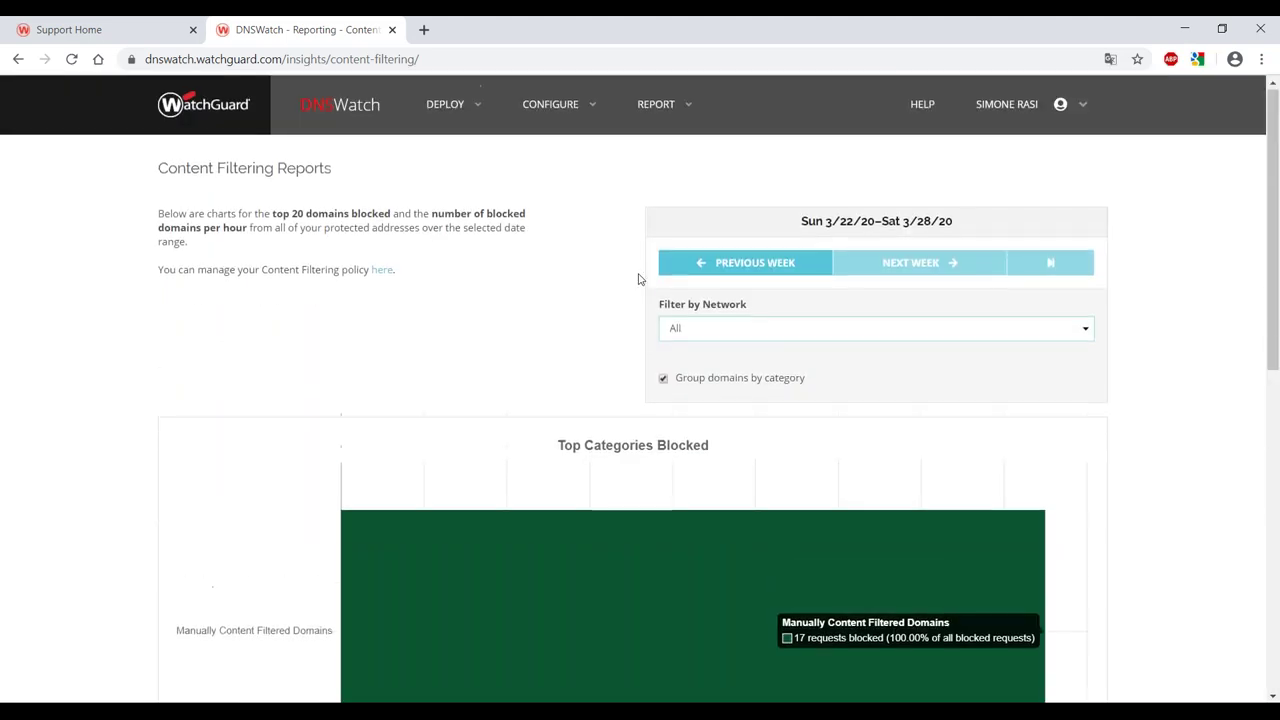
Close the DNSWatch page and switch to the DNSWatchGO_Wide presentation in PowerPoint.
{"action": "left_click", "coordinate": [392, 30]}
{"action": "key", "text": "alt+Tab"}
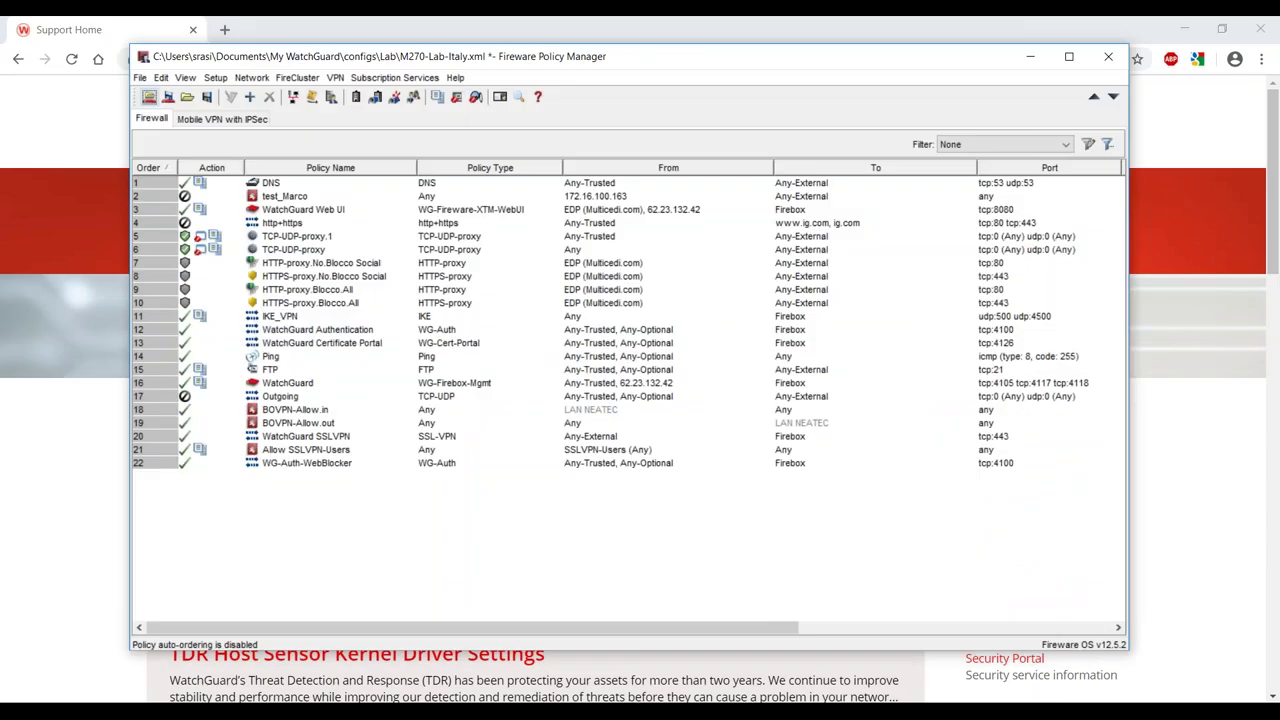
{"action": "key", "text": "alt+Tab"}
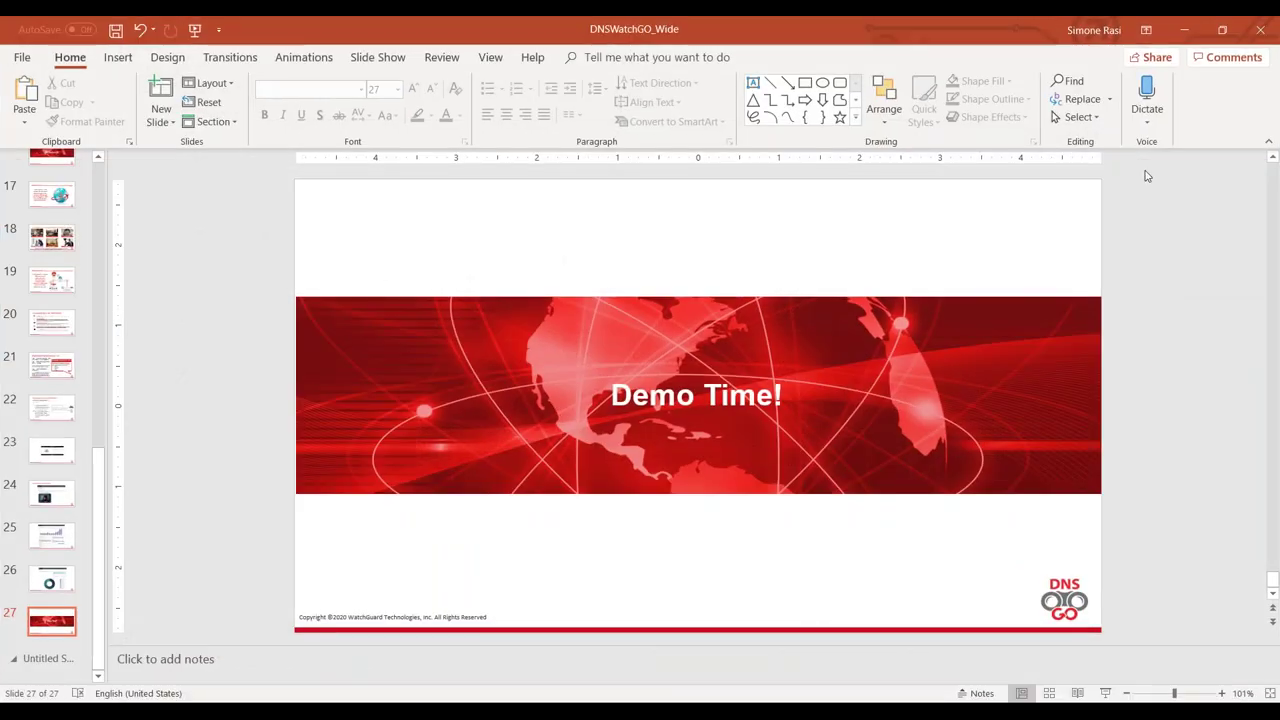